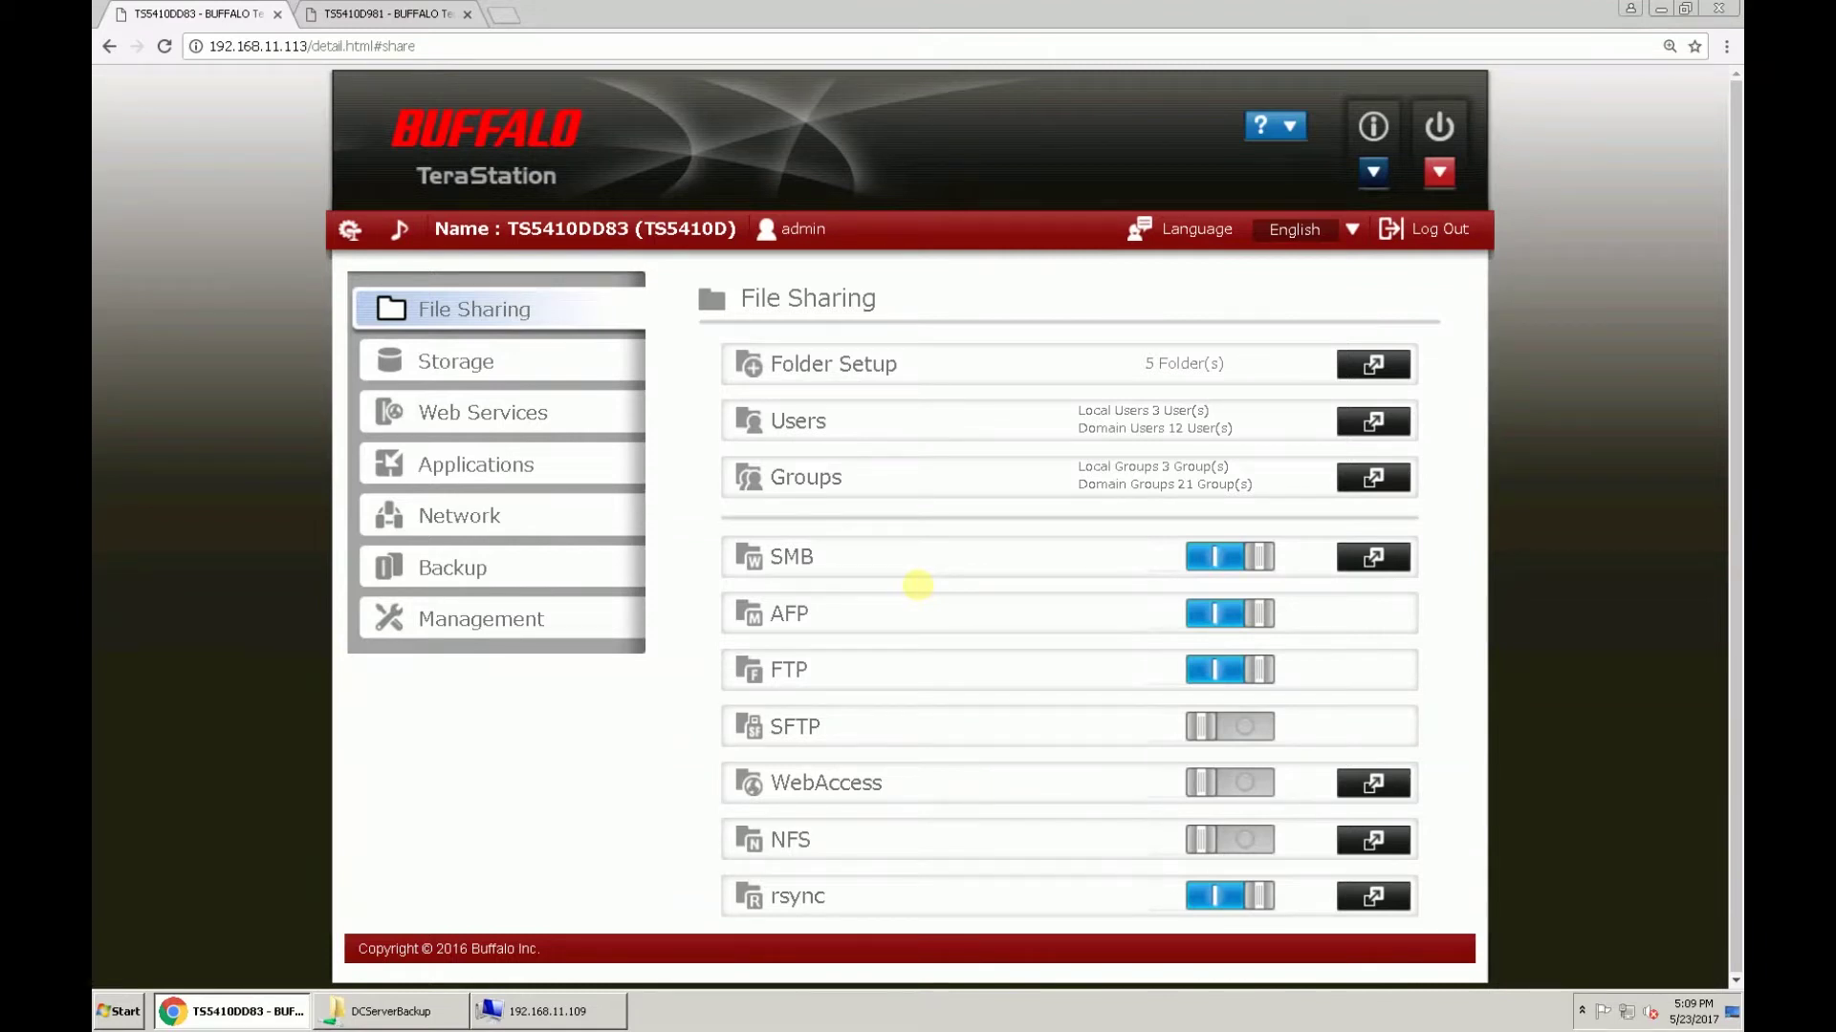
# Step: Look over the DCServerBackup shared folder's files, then close the shared folder list
pyautogui.click(1355, 379)
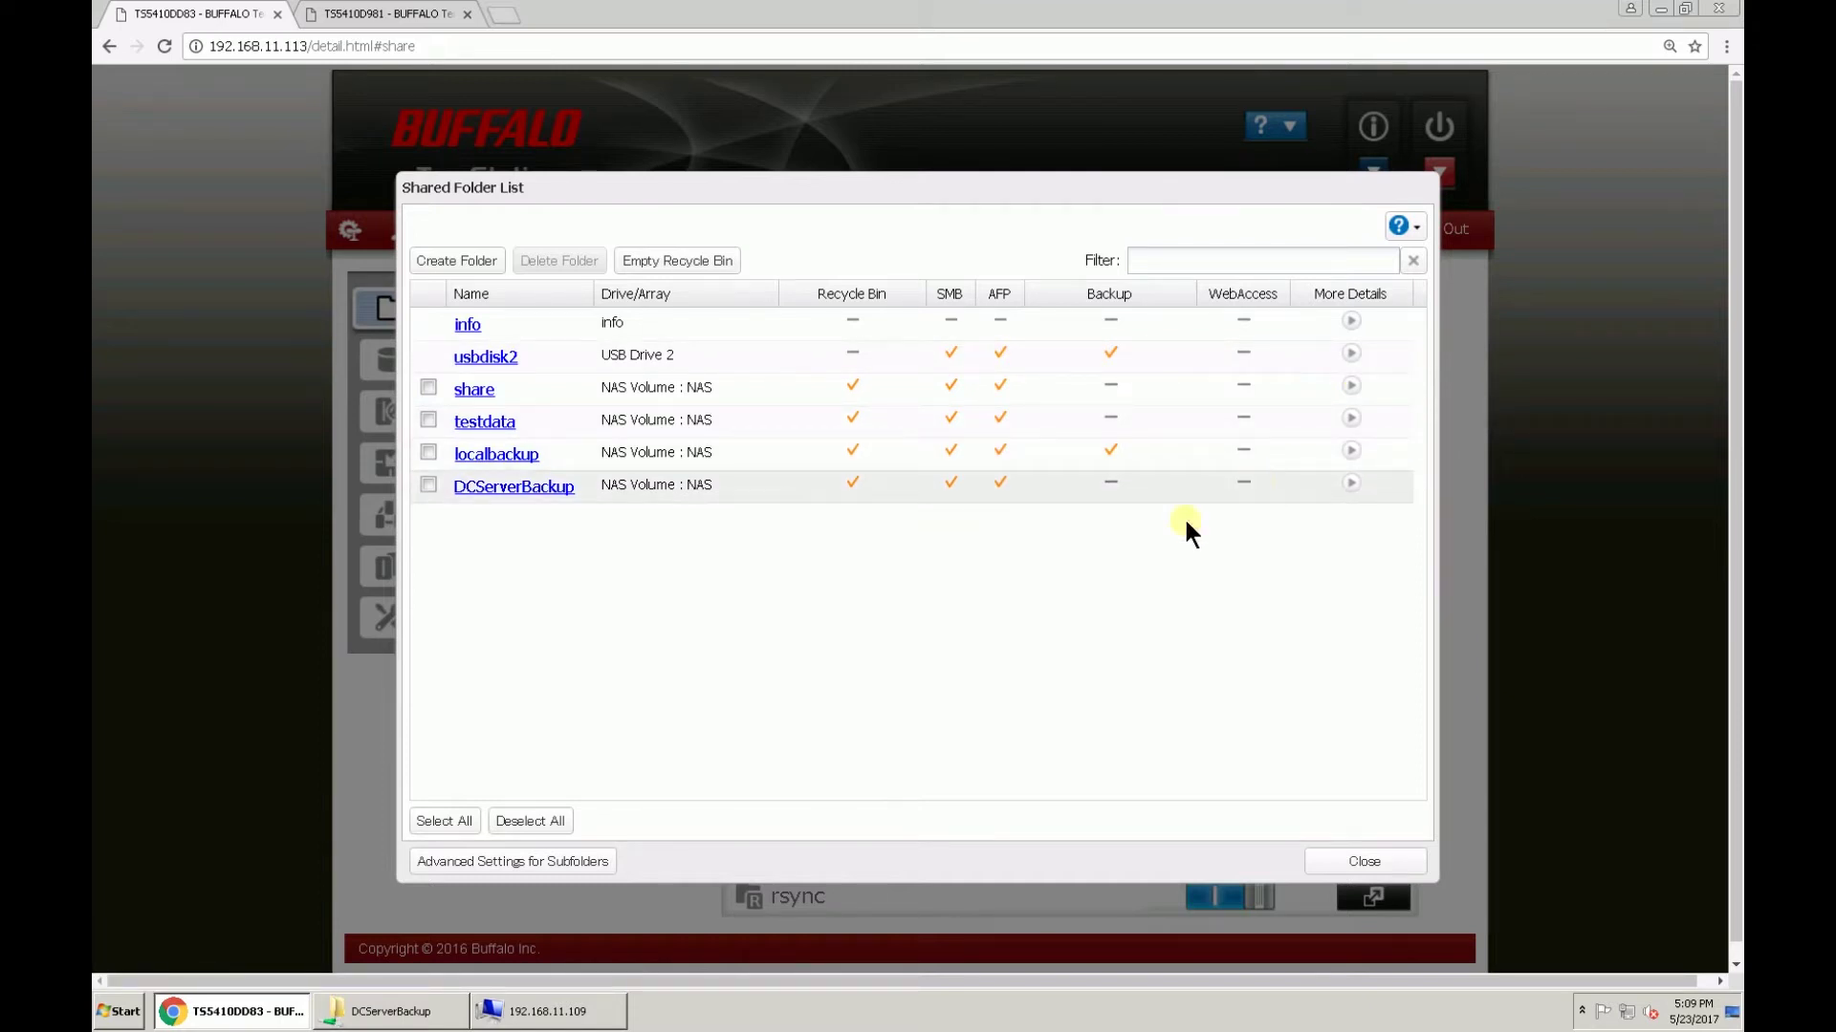
pyautogui.click(430, 1016)
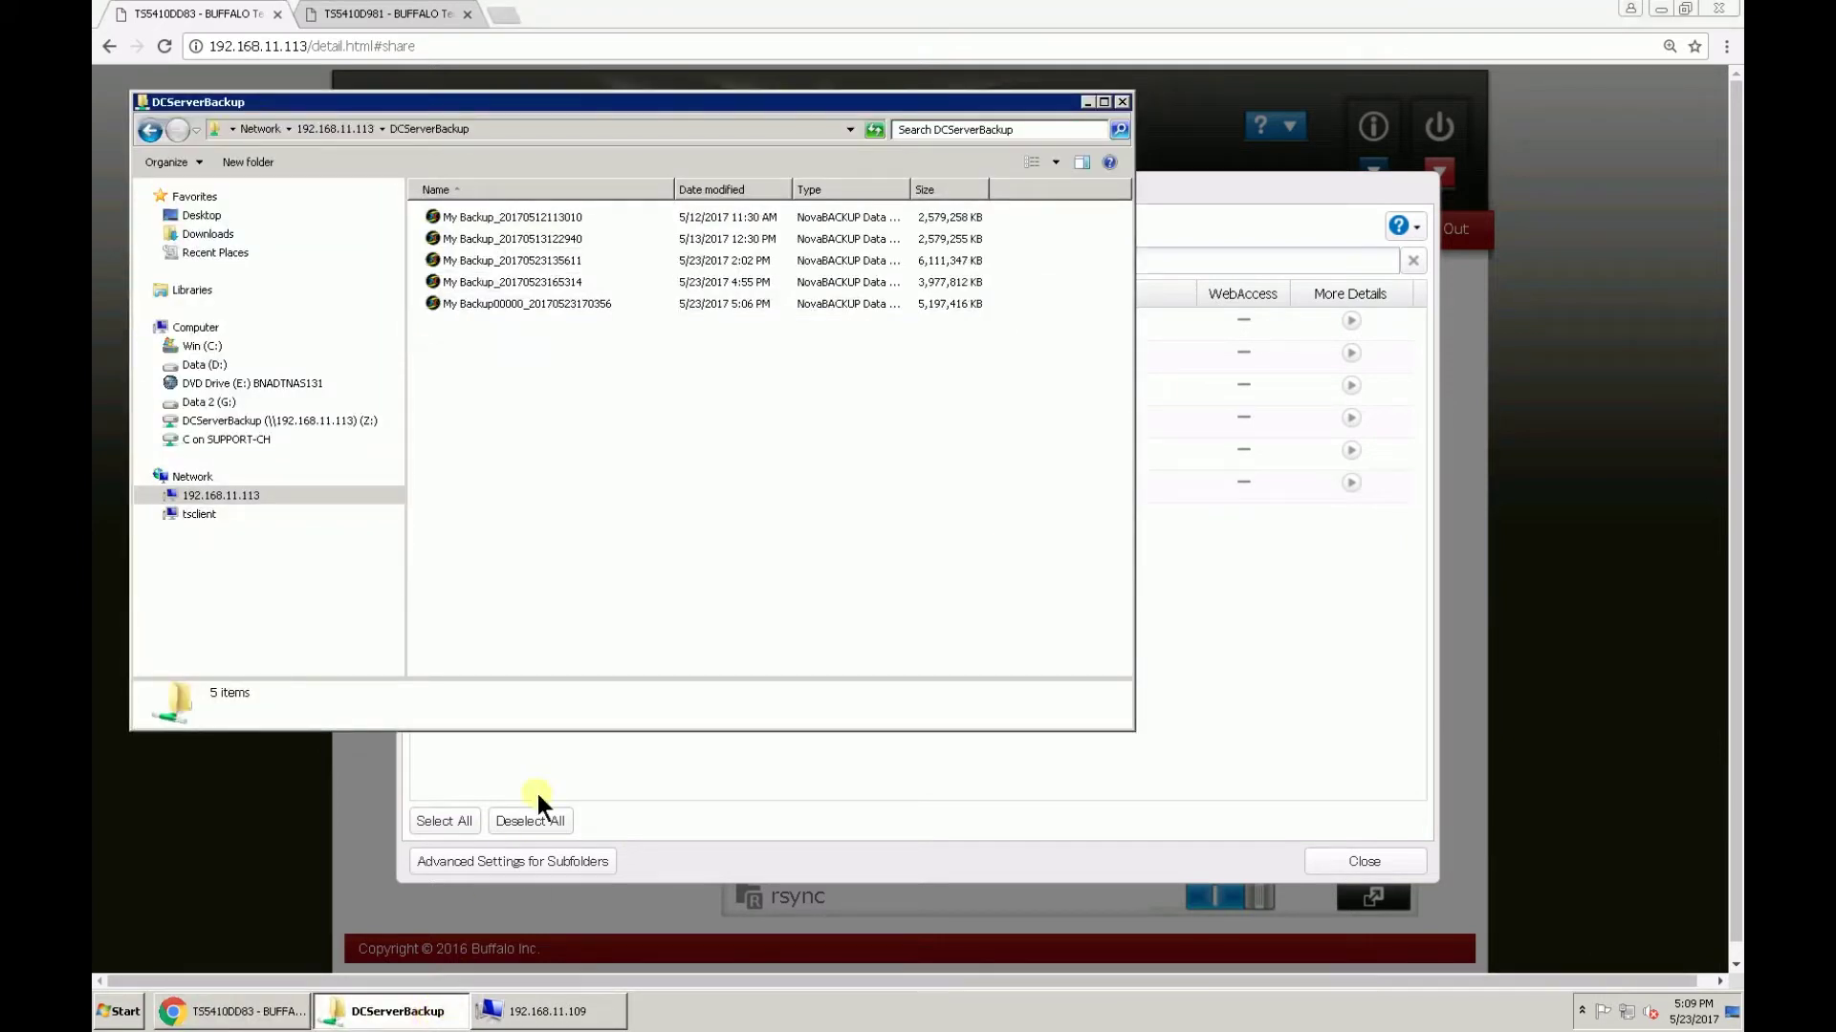
pyautogui.moveTo(427, 1009)
pyautogui.click(428, 1011)
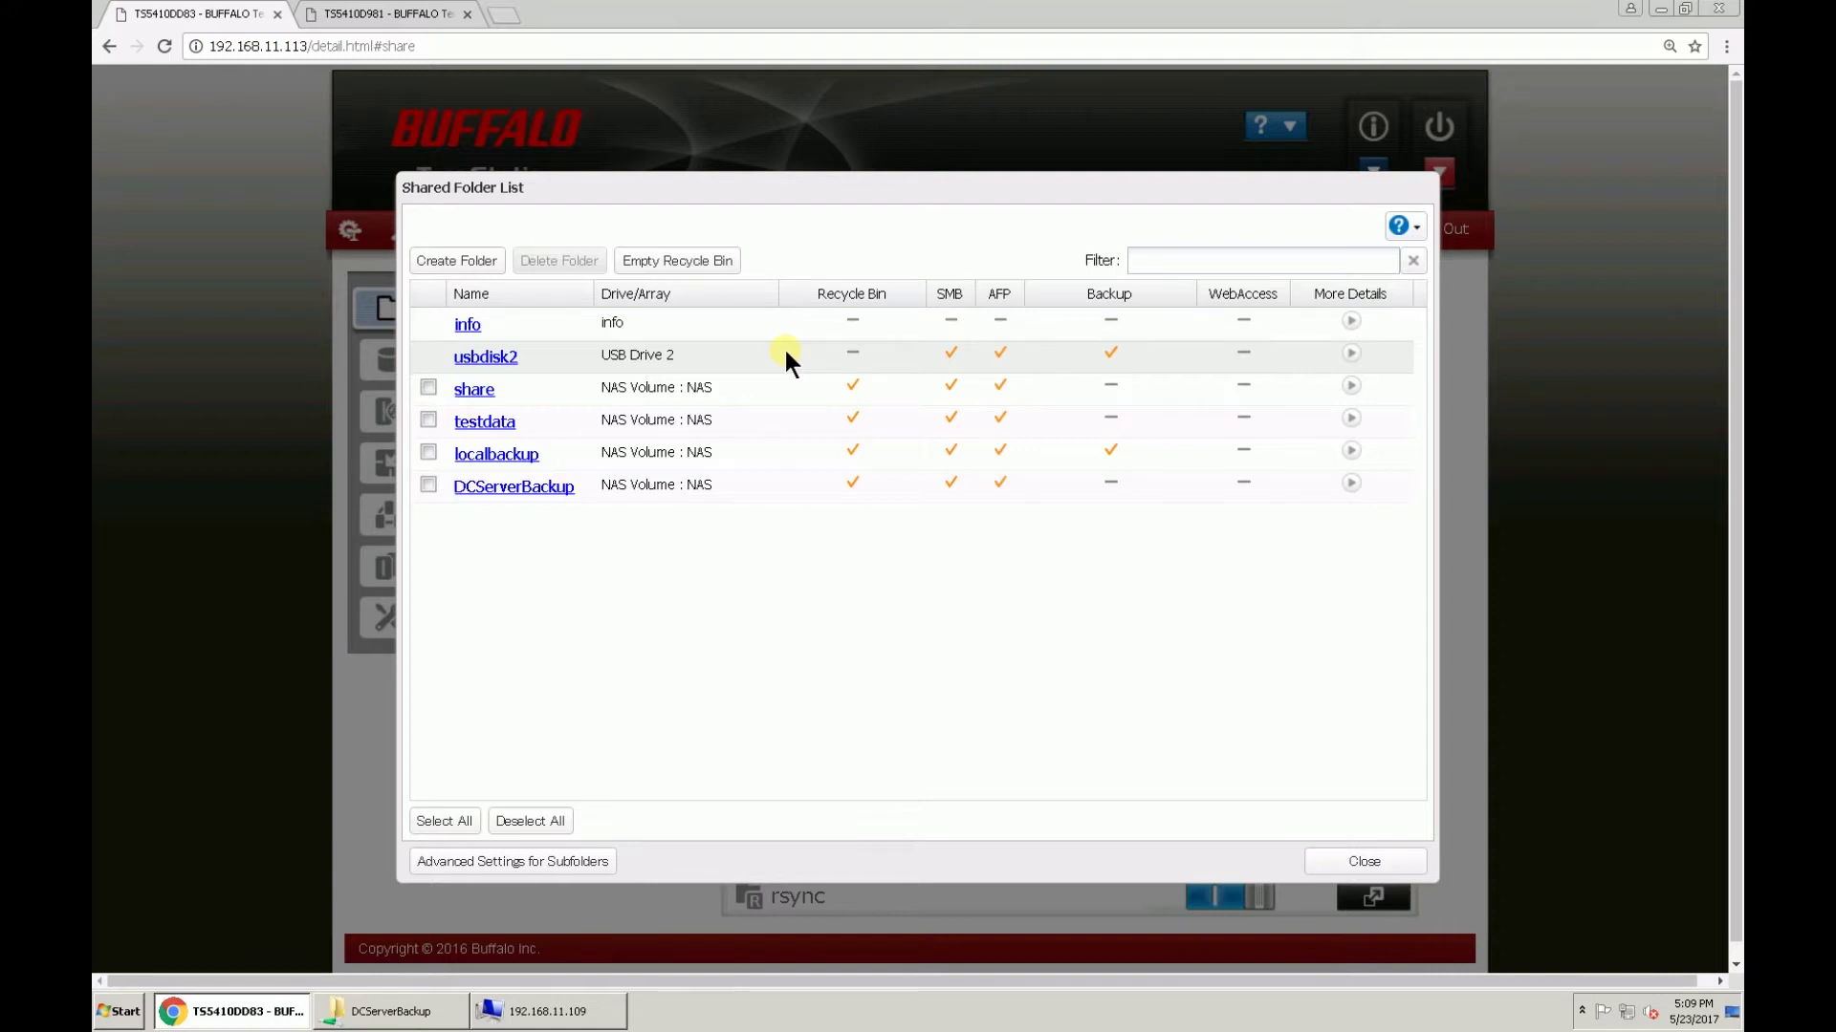
pyautogui.click(1341, 863)
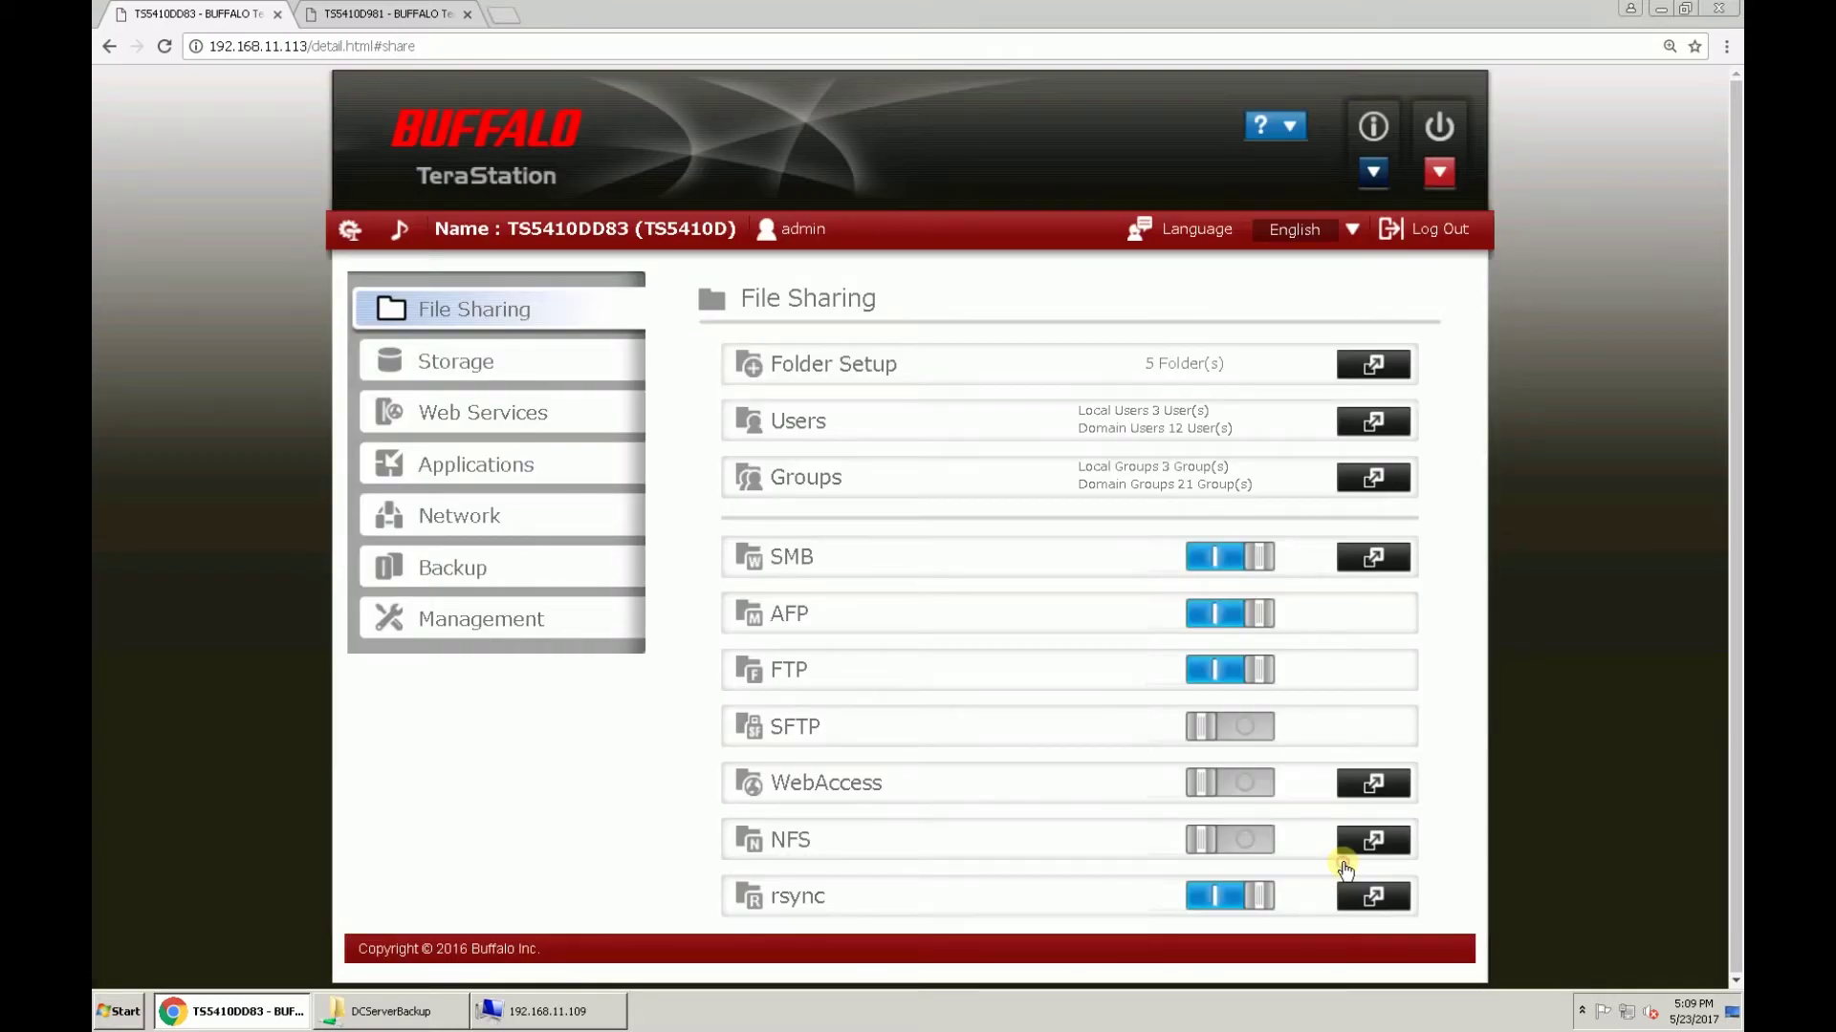
# Step: Add a backup job named backup1 with a Daily schedule
pyautogui.click(561, 570)
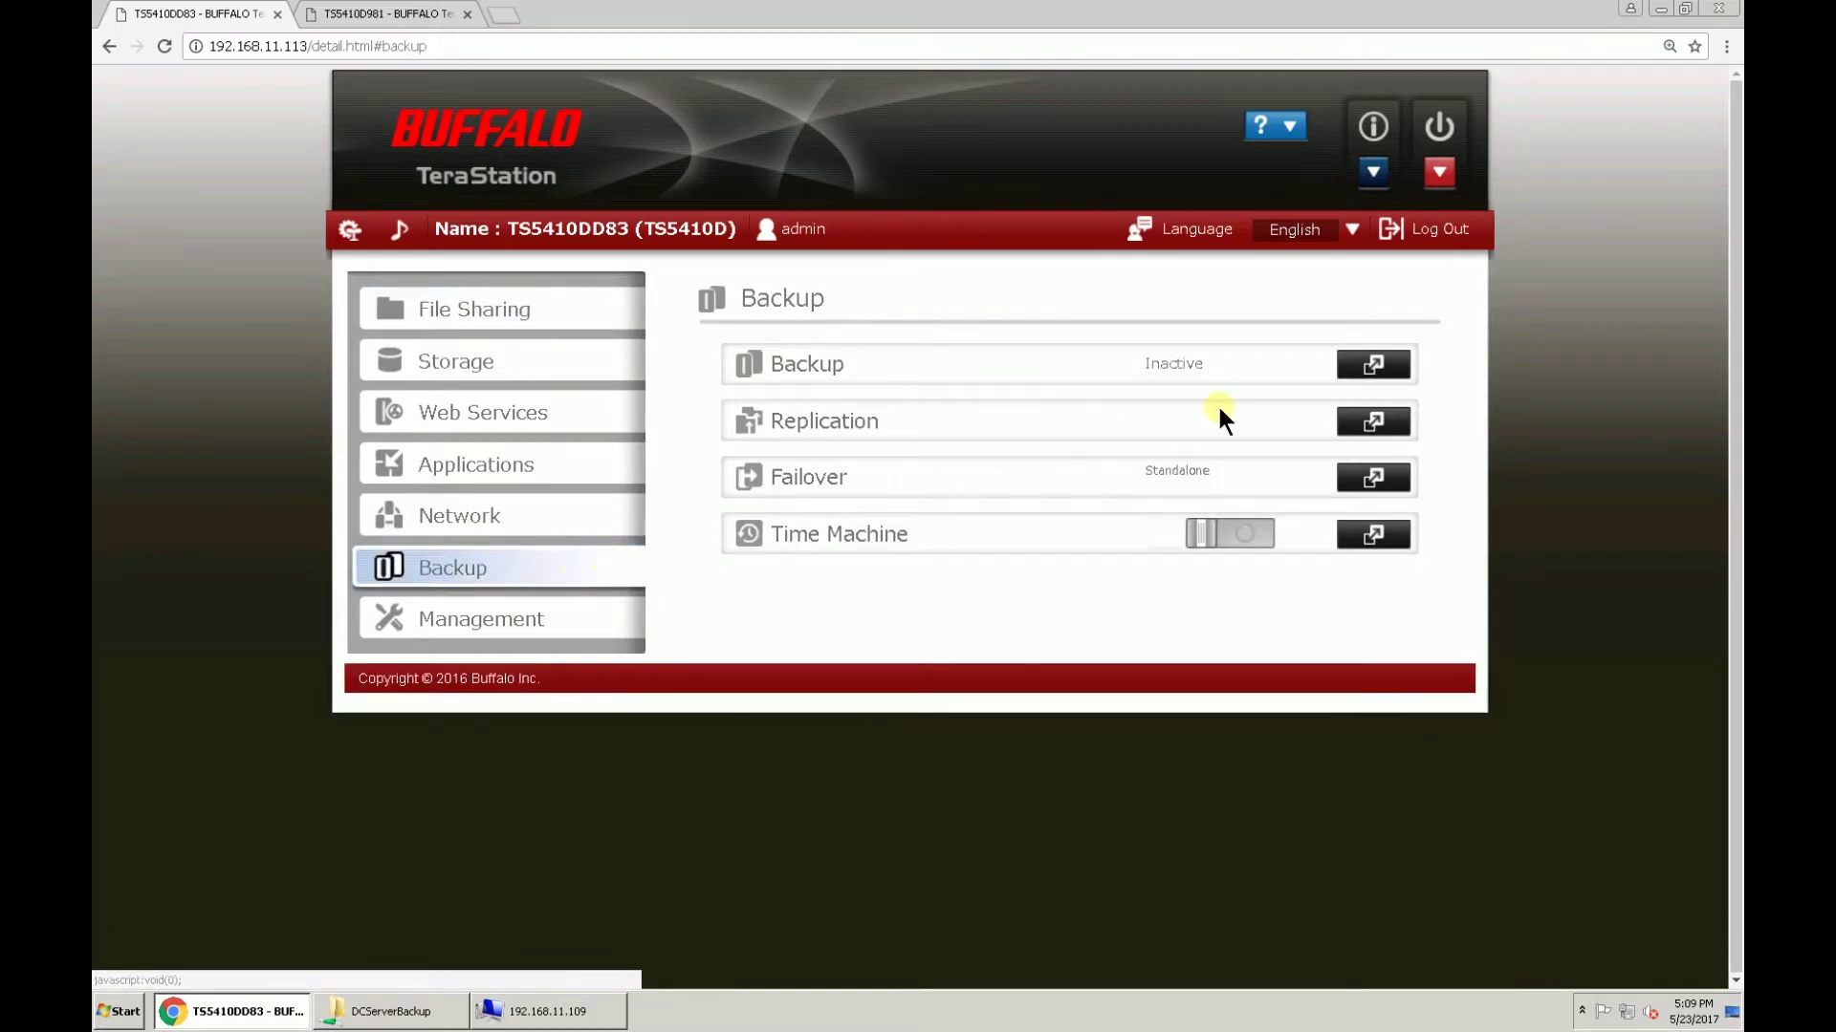
pyautogui.click(1359, 373)
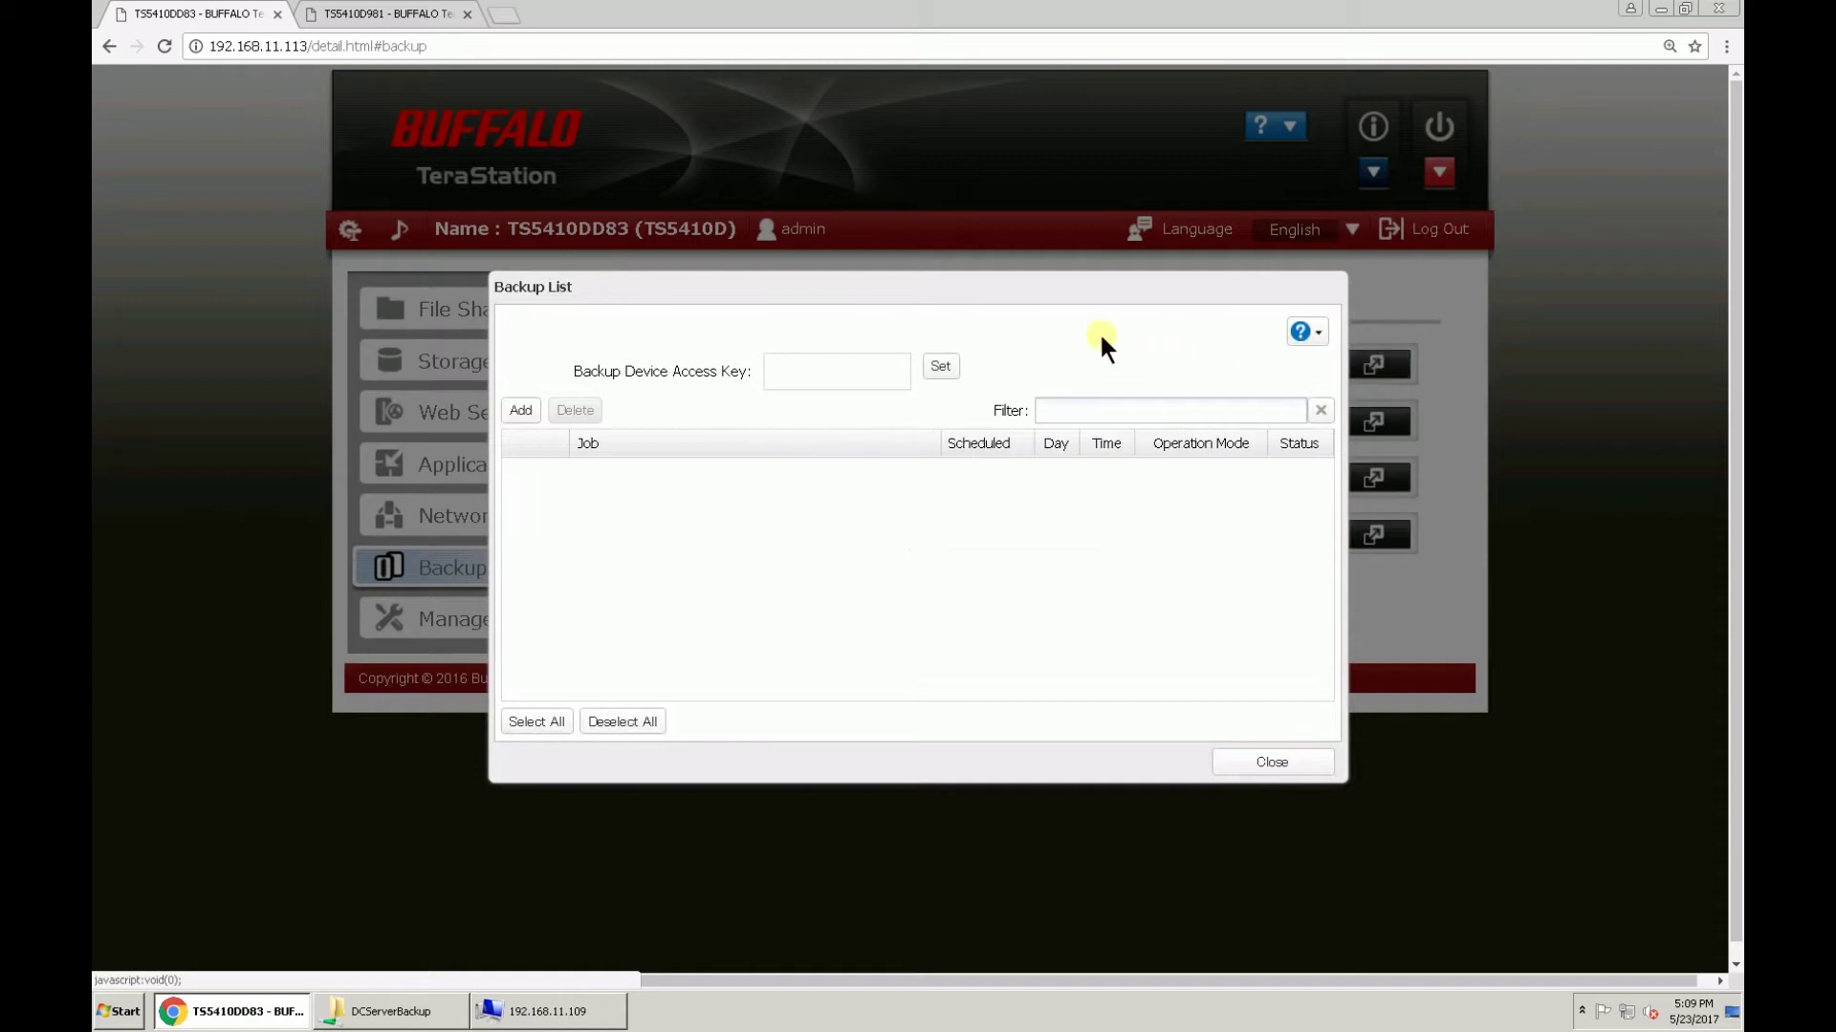
pyautogui.click(520, 409)
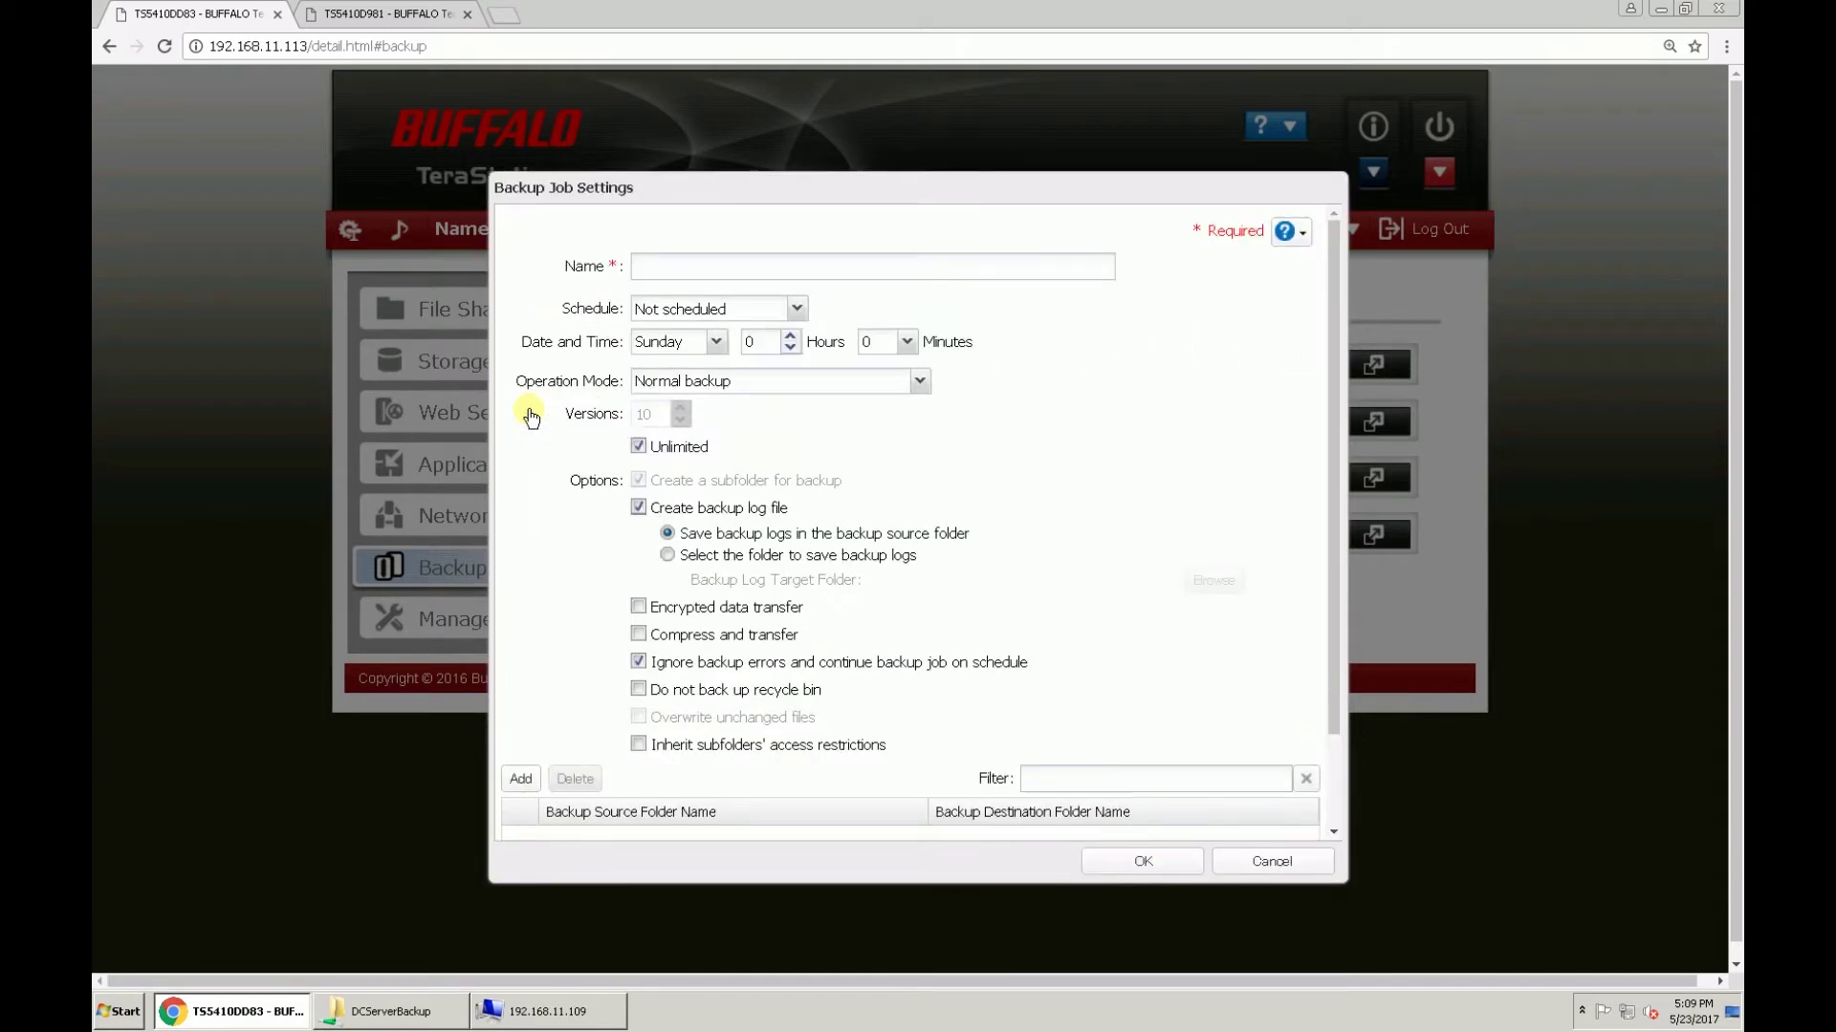
pyautogui.click(745, 267)
pyautogui.write('backup1')
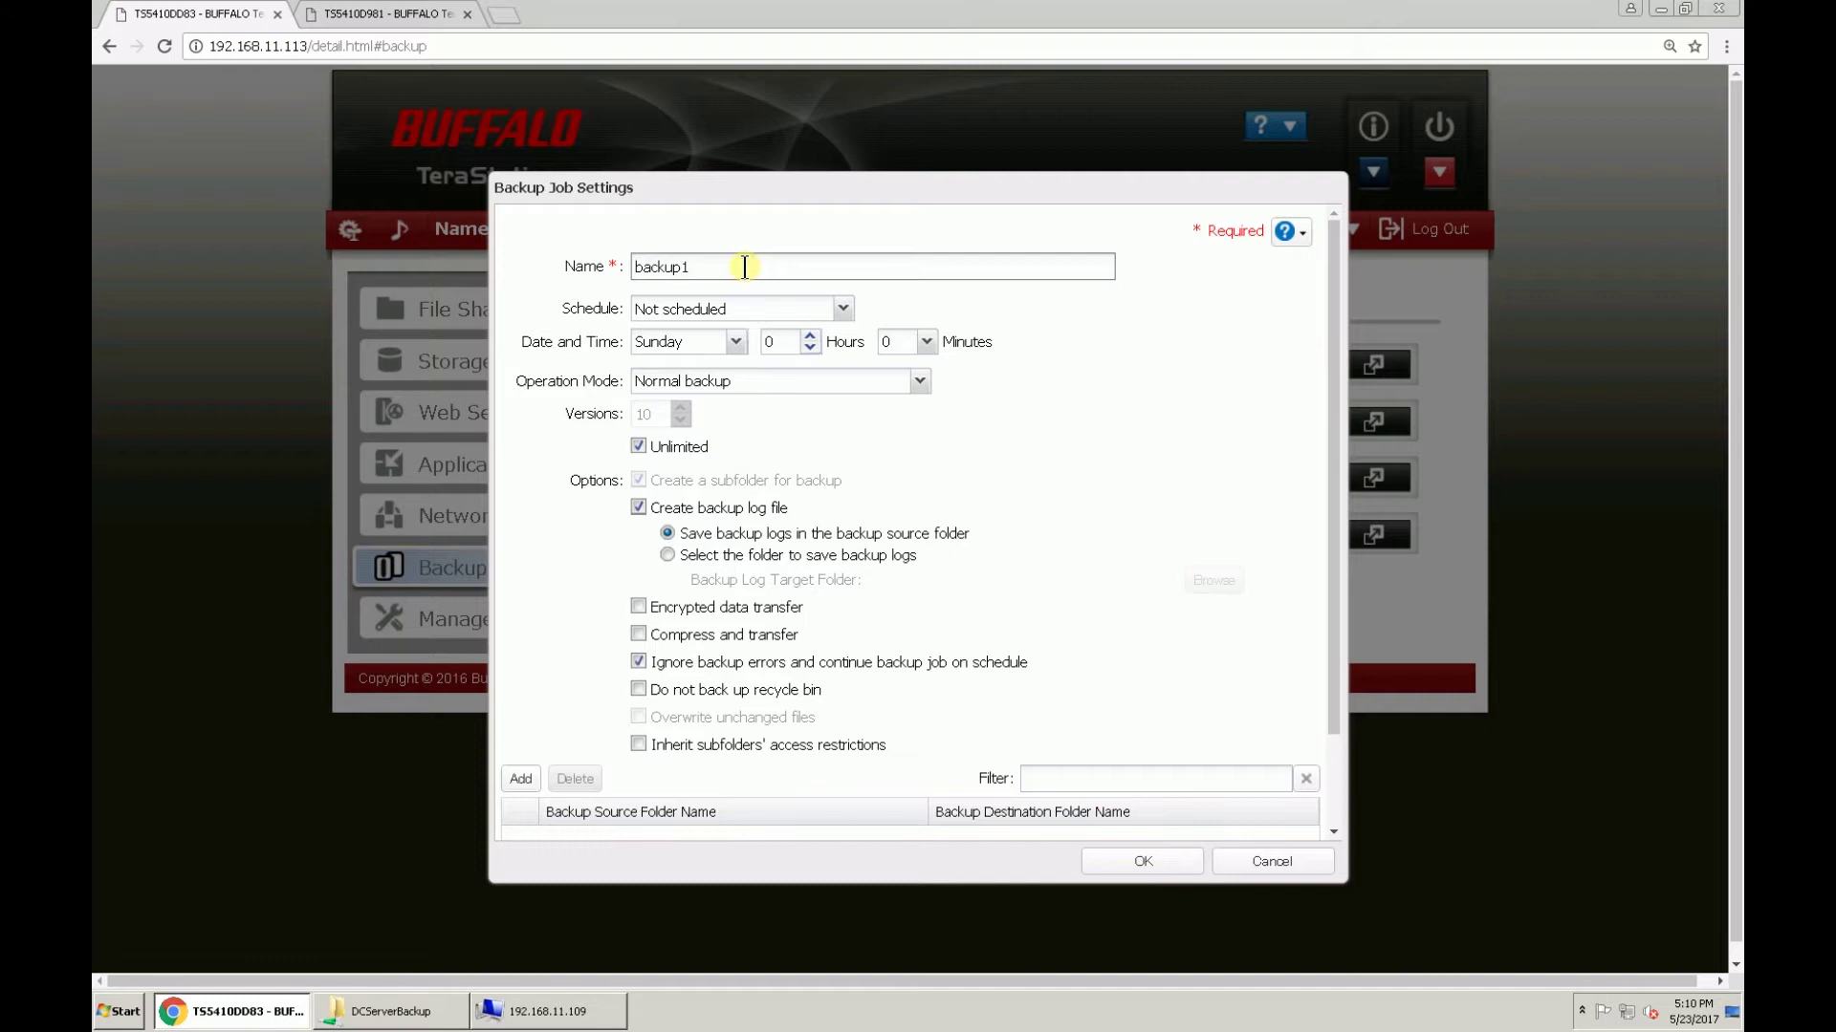
pyautogui.click(844, 310)
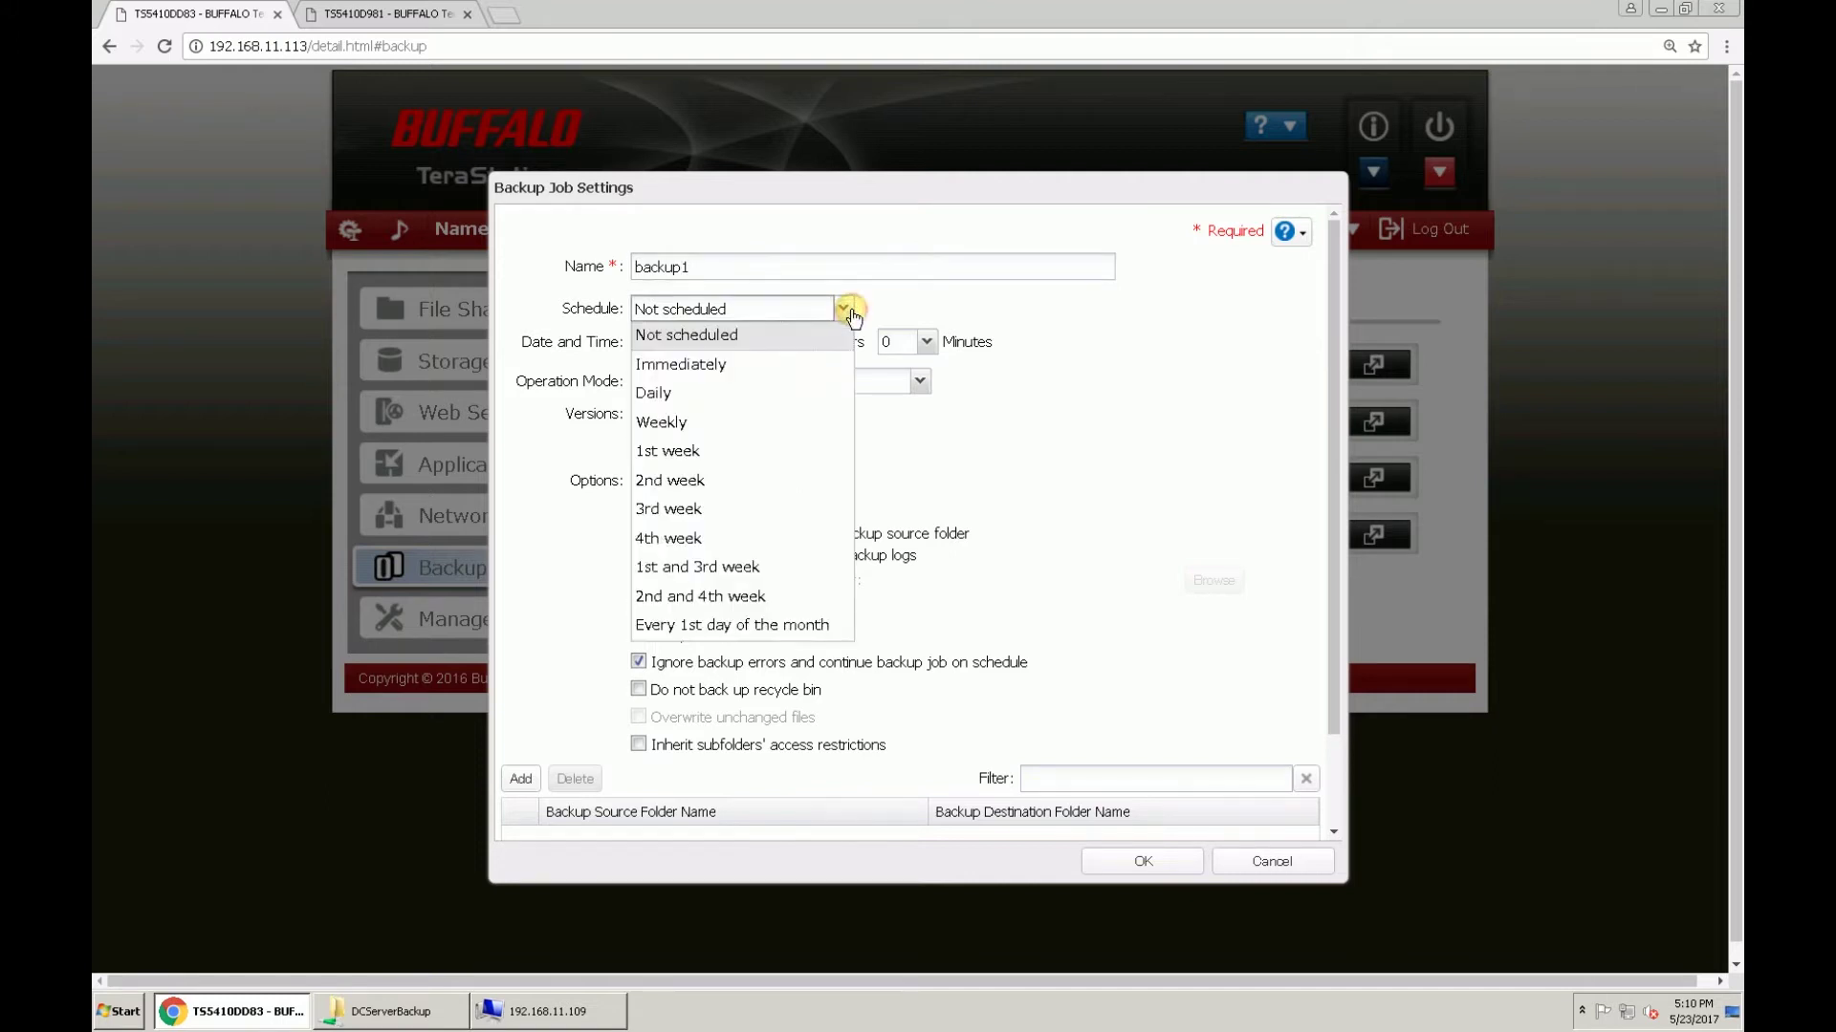
pyautogui.click(813, 401)
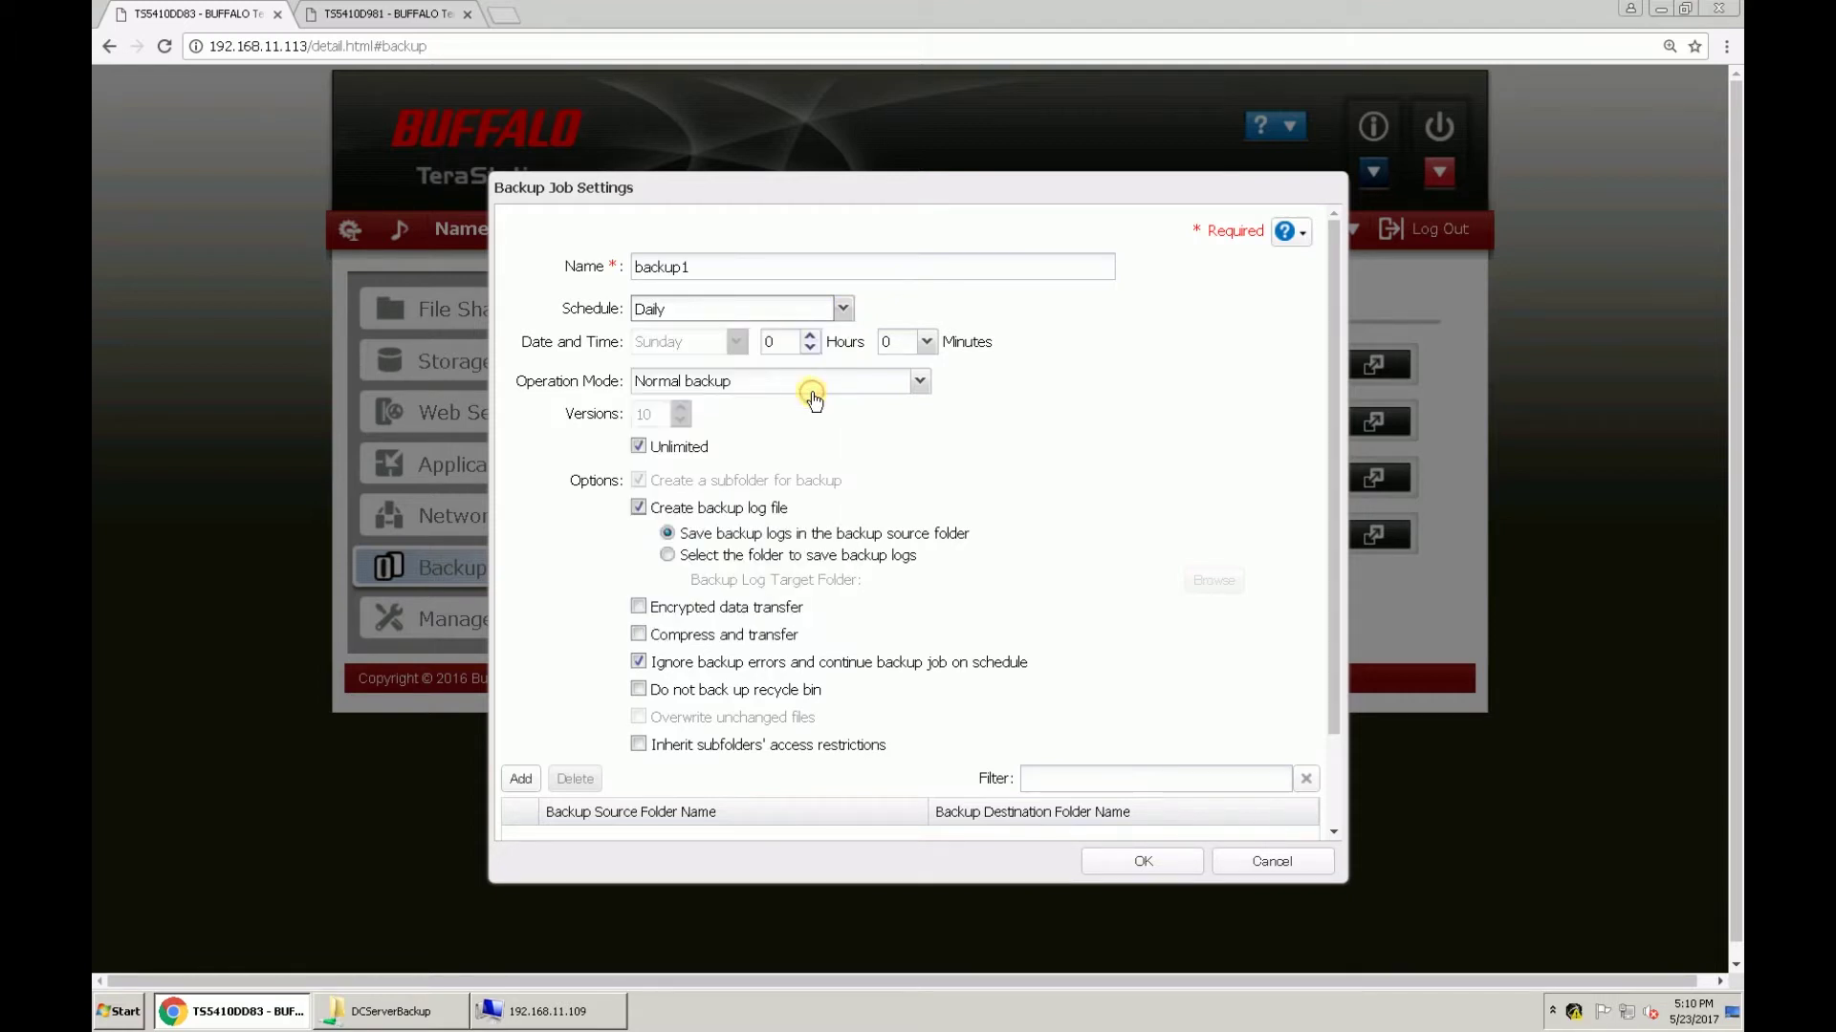
pyautogui.click(920, 382)
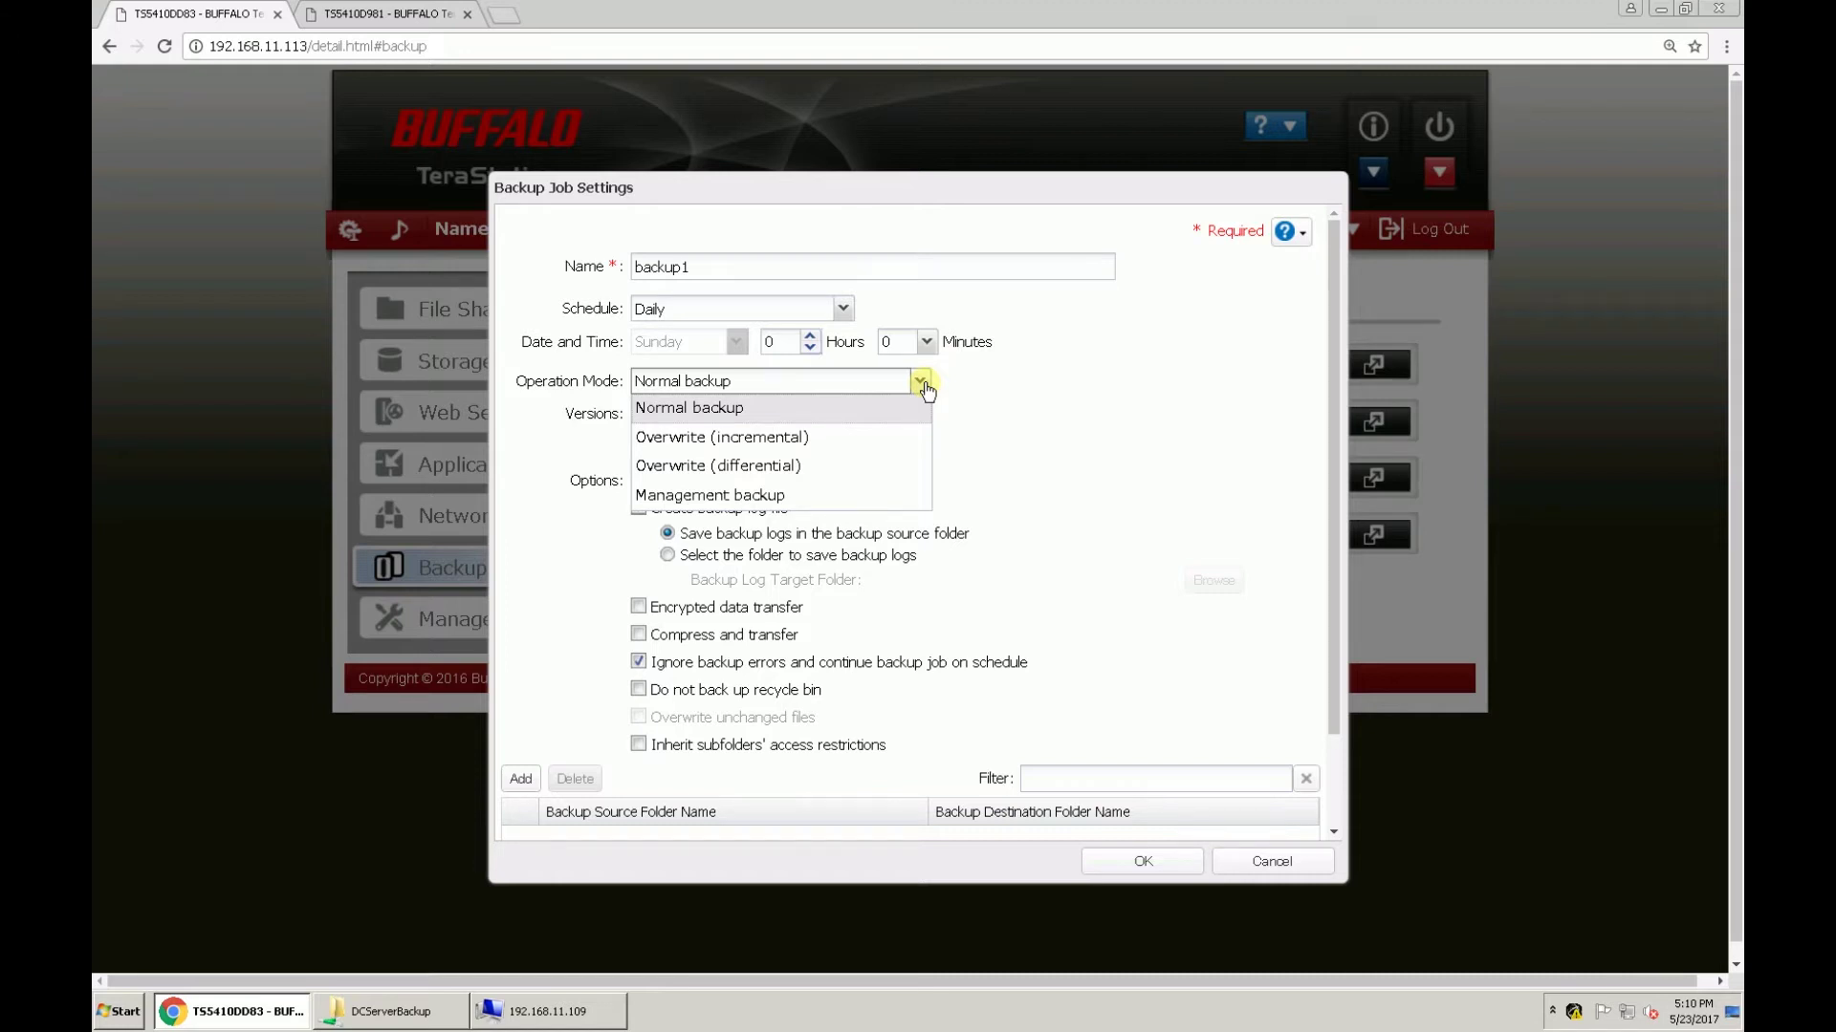
# Step: Set backup1's operation mode to Management backup and begin adding a folder pair
pyautogui.click(909, 506)
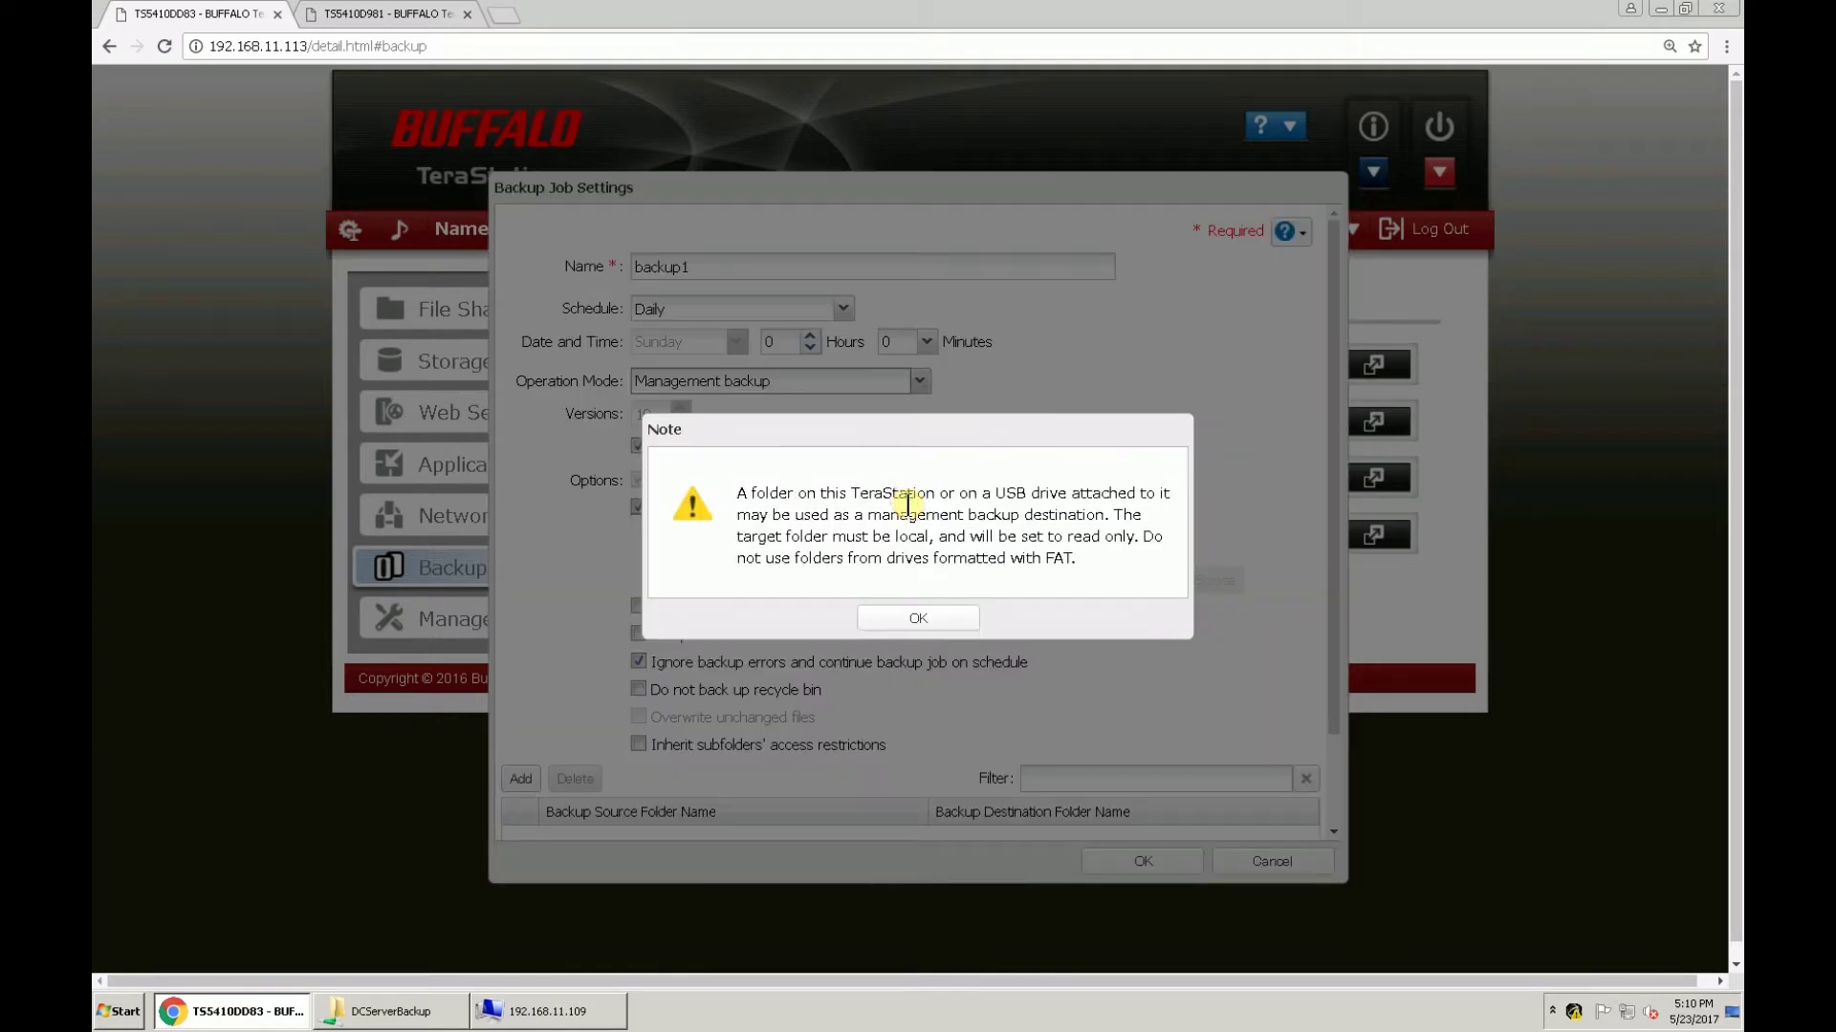
pyautogui.click(946, 618)
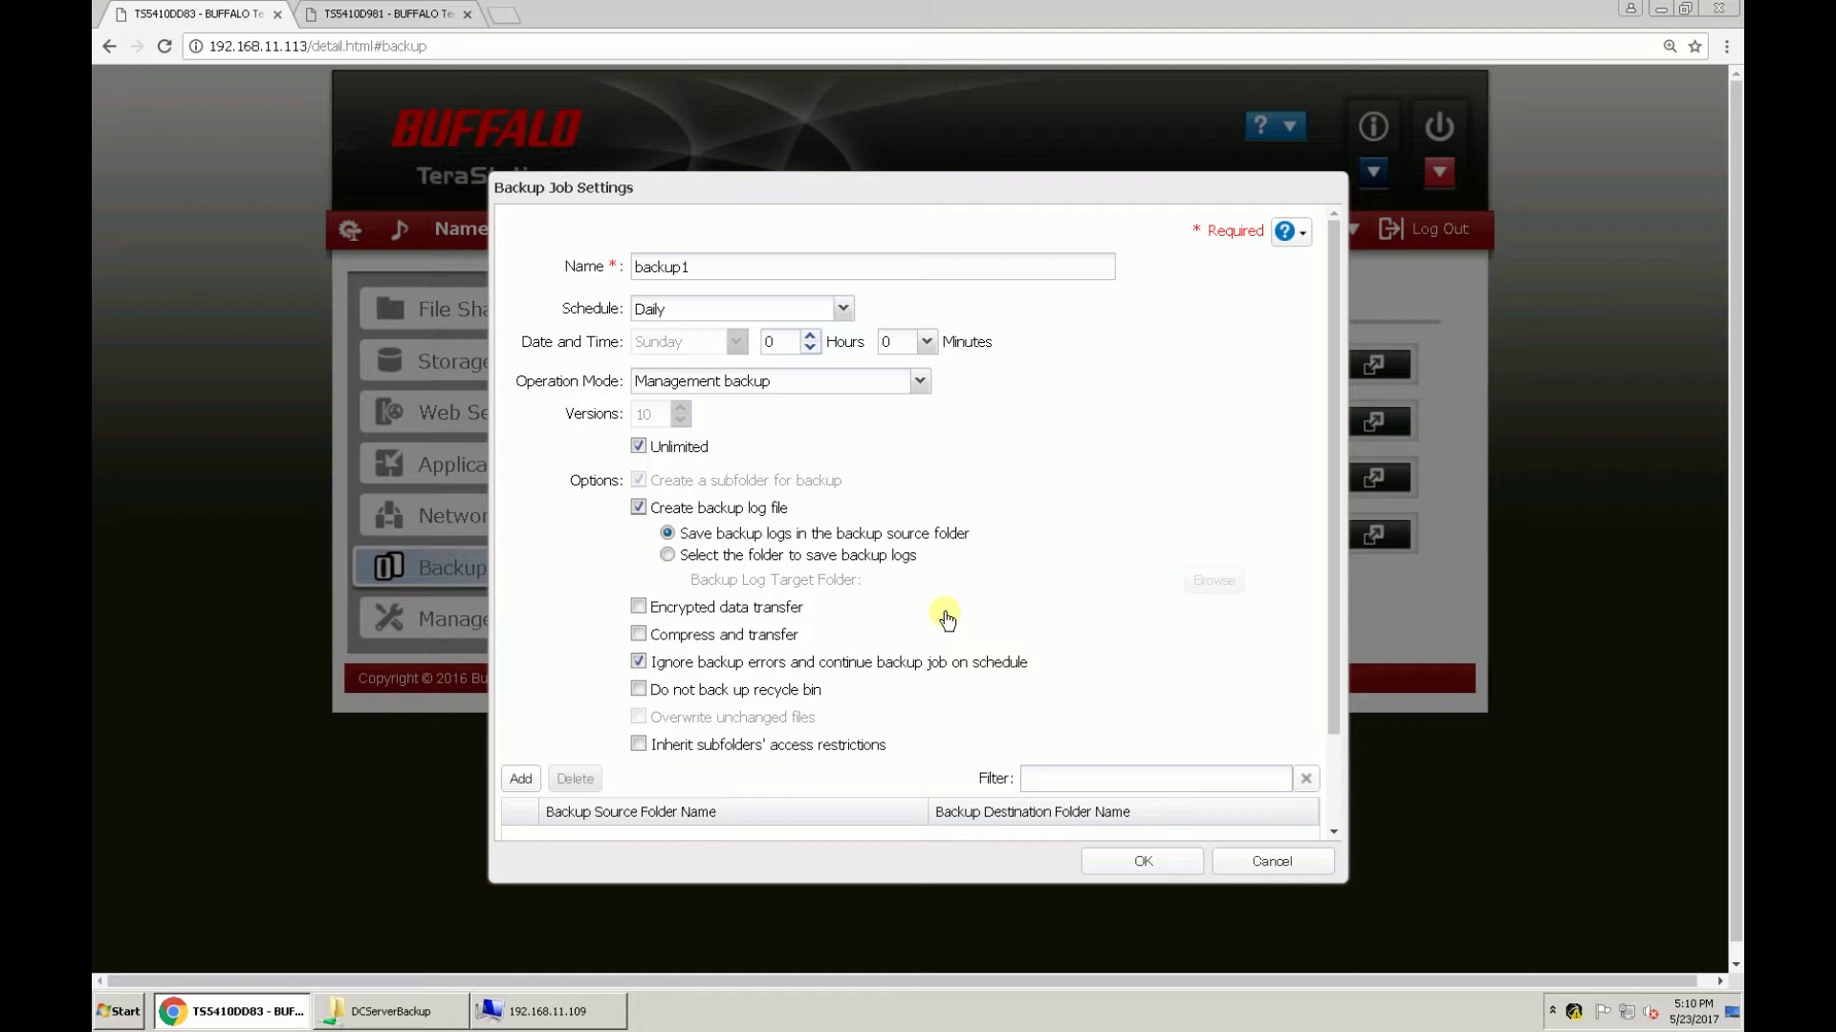
pyautogui.click(1329, 817)
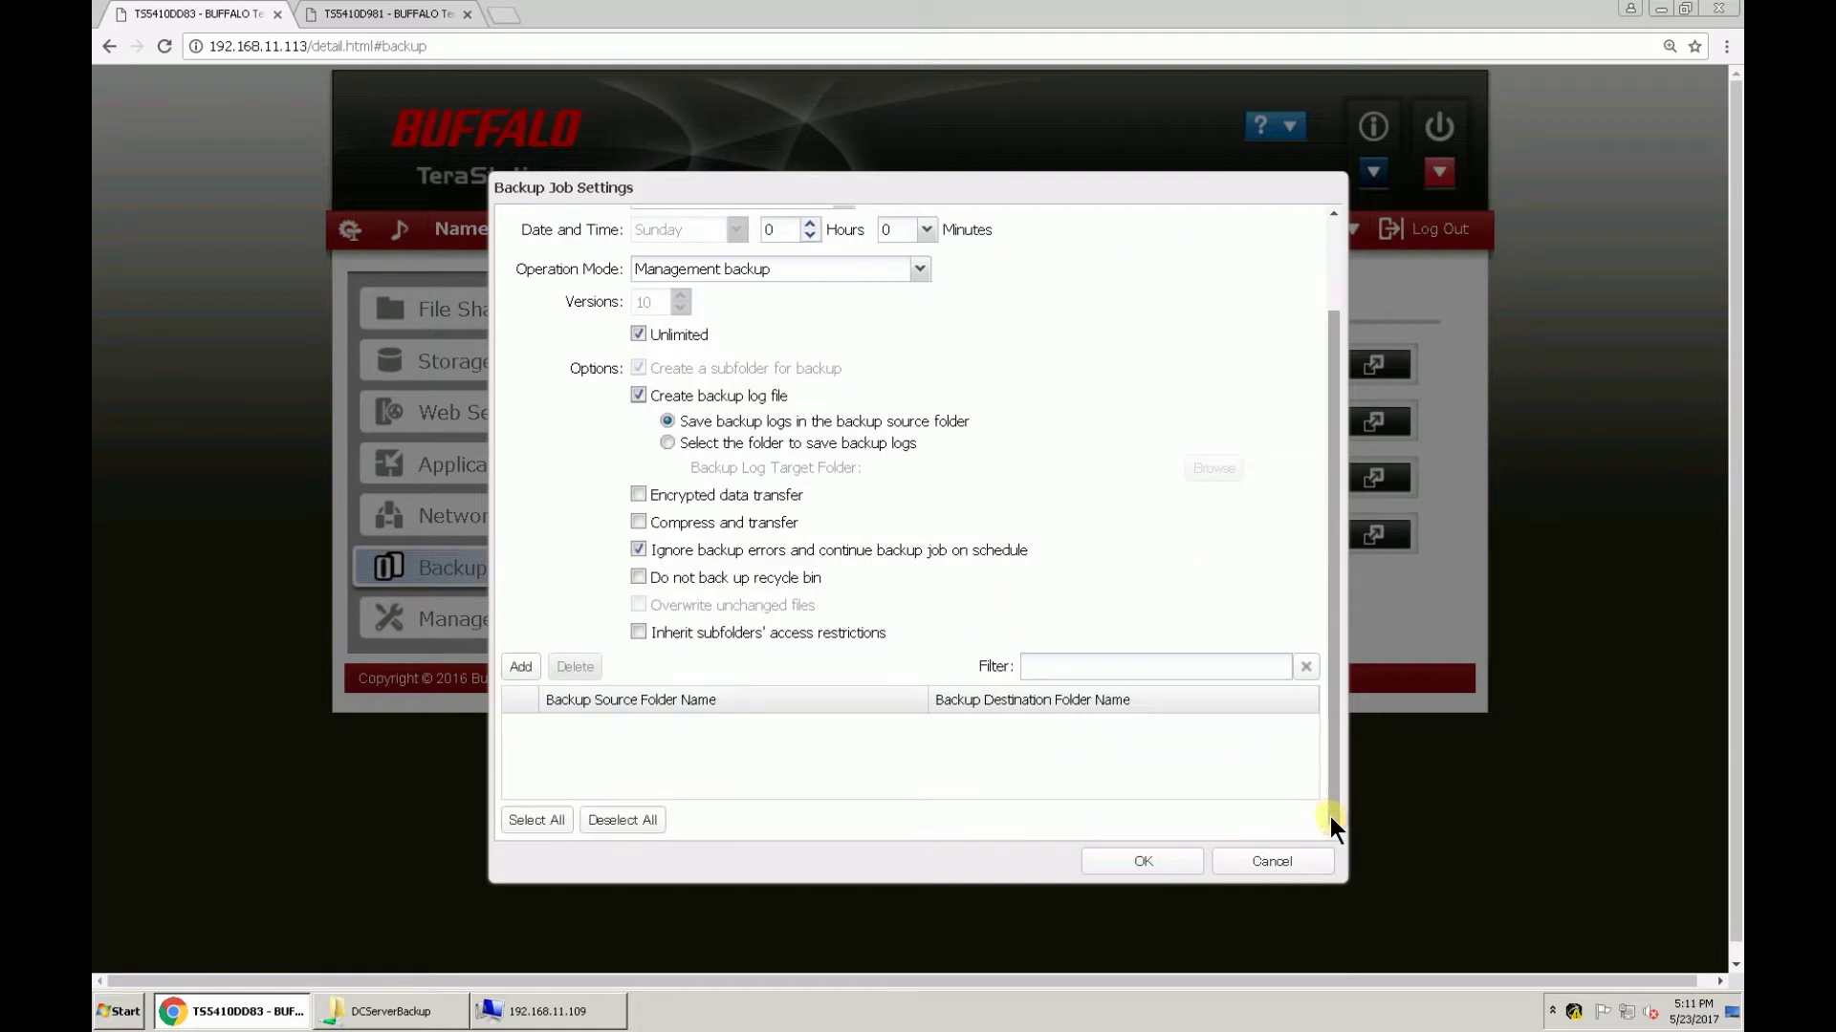
pyautogui.click(522, 666)
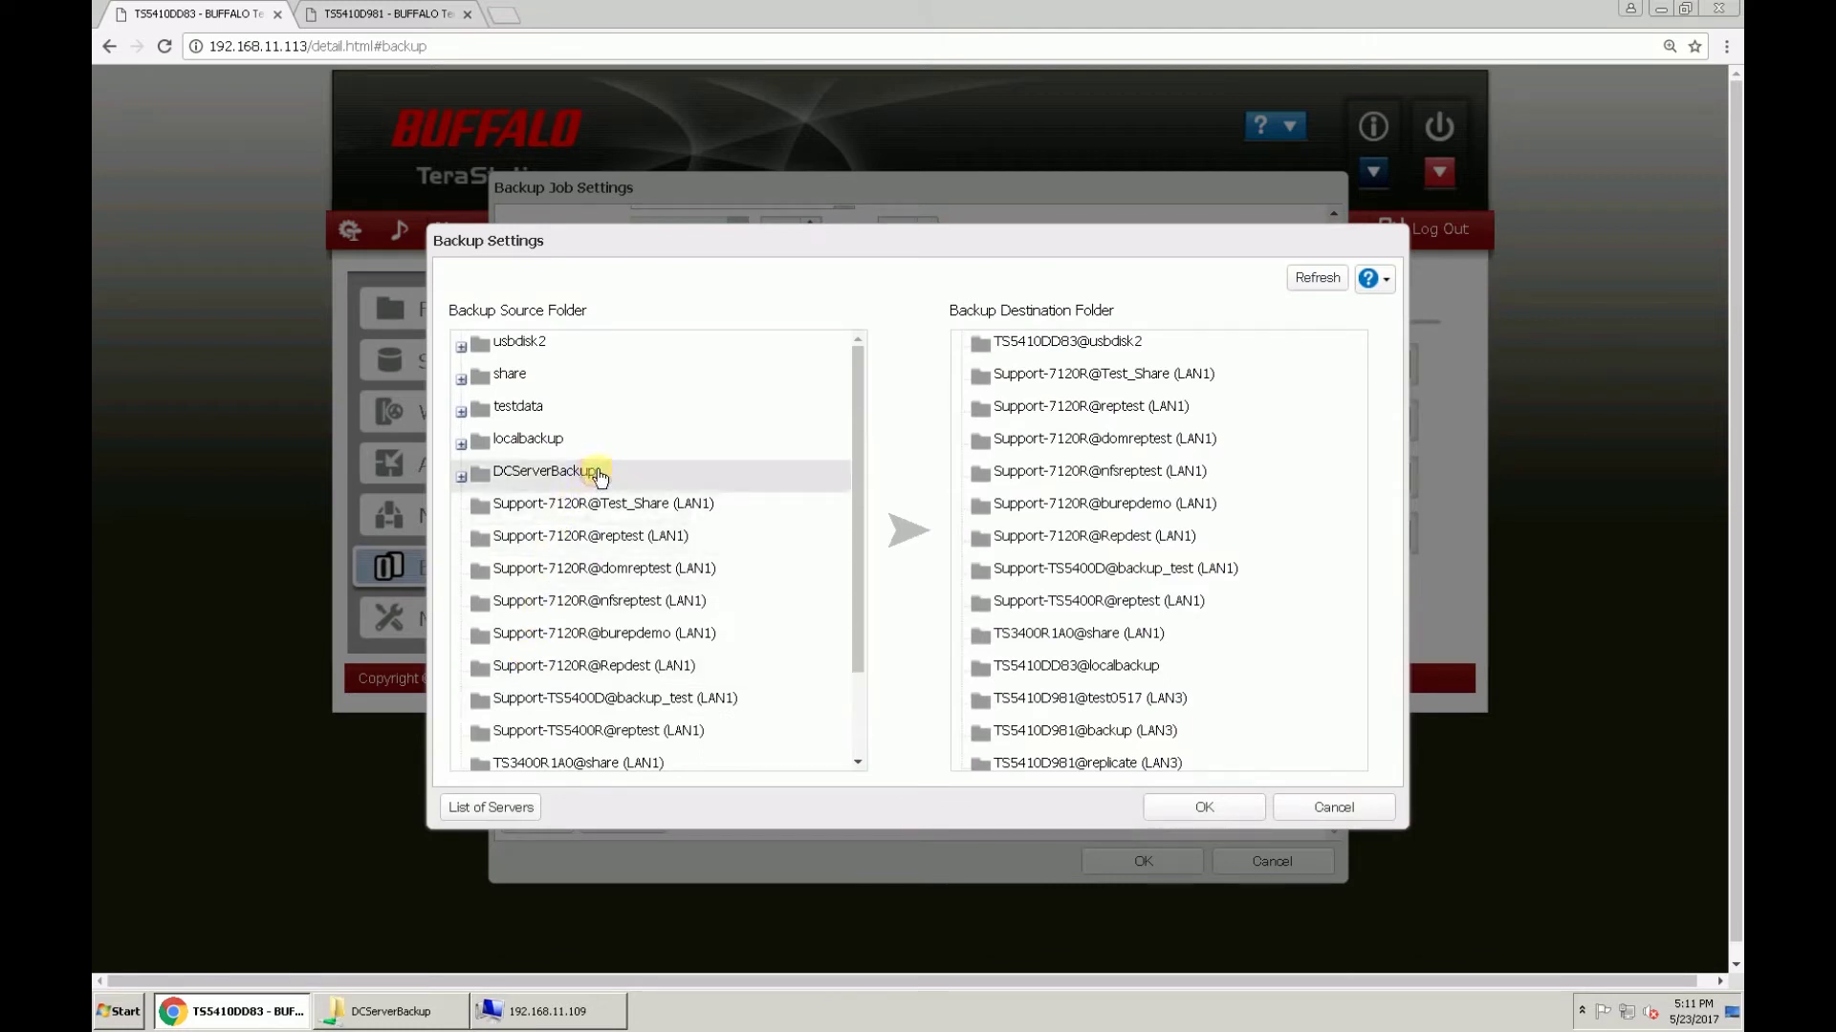
# Step: Pair source DCServerBackup with destination TS5410DD83@usbdisk2 and save the backup1 job
pyautogui.click(694, 481)
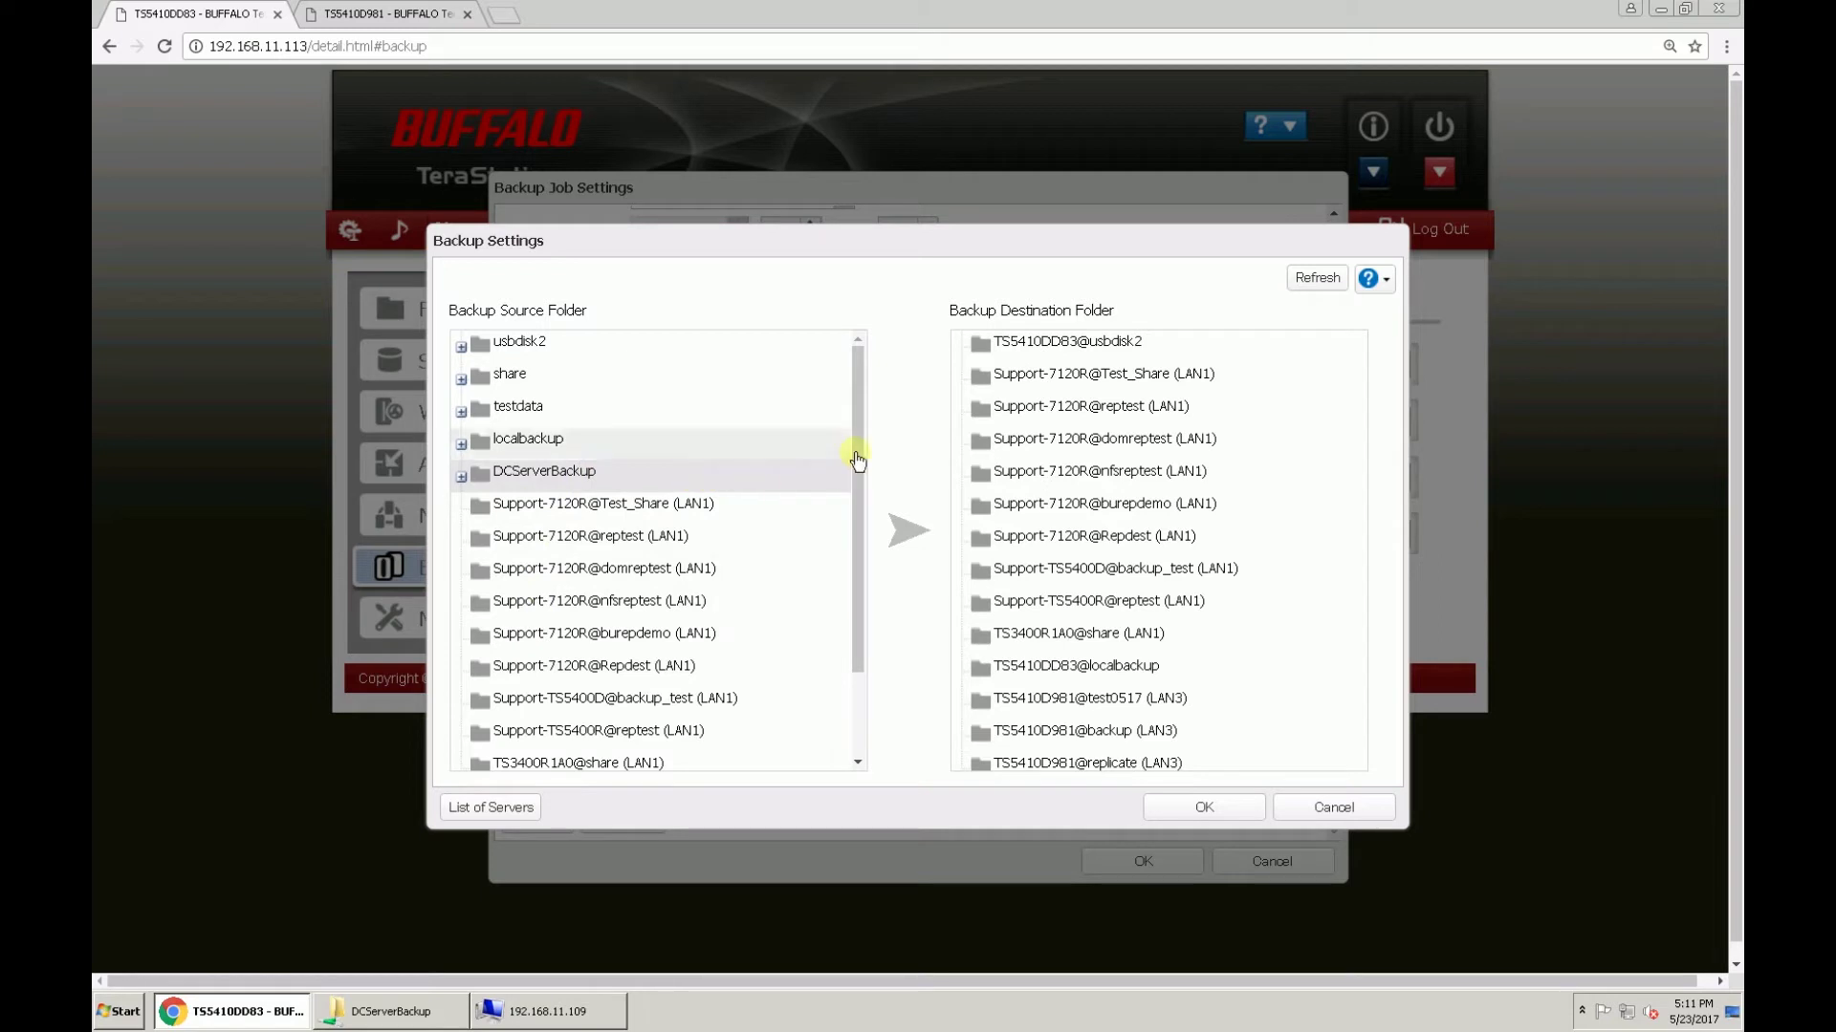
pyautogui.click(1282, 354)
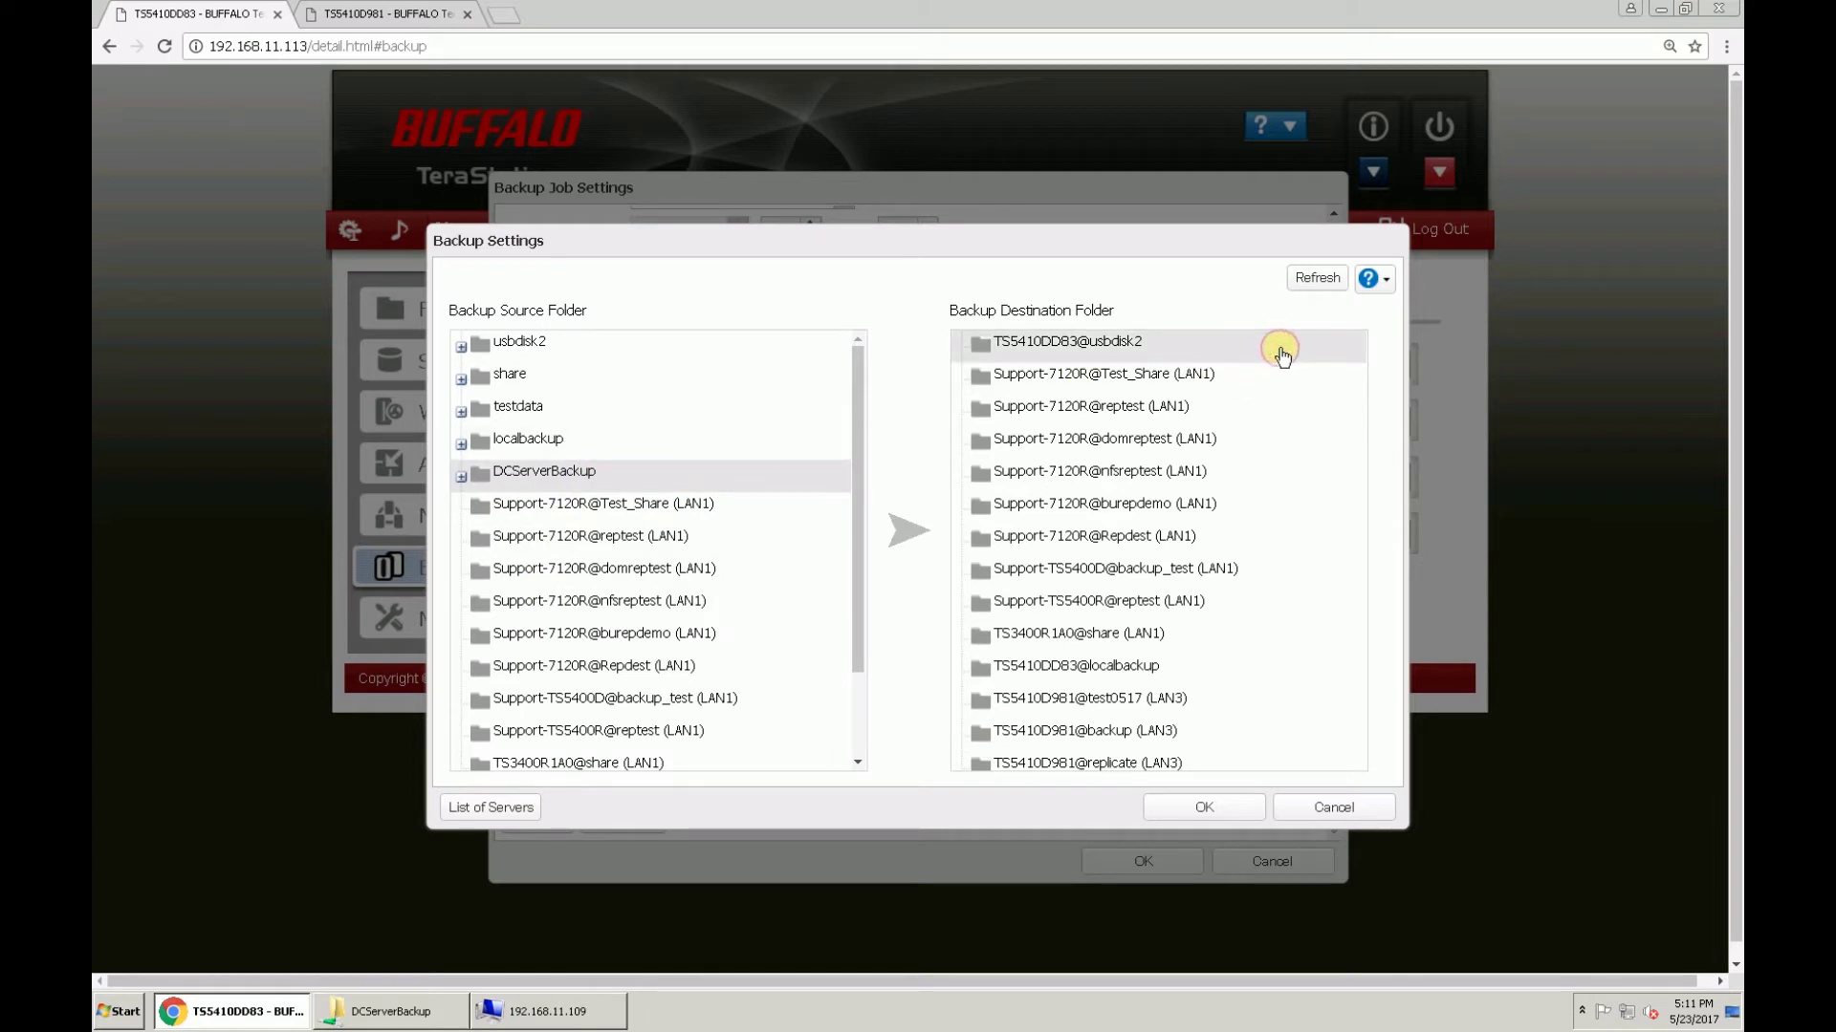
pyautogui.click(1203, 807)
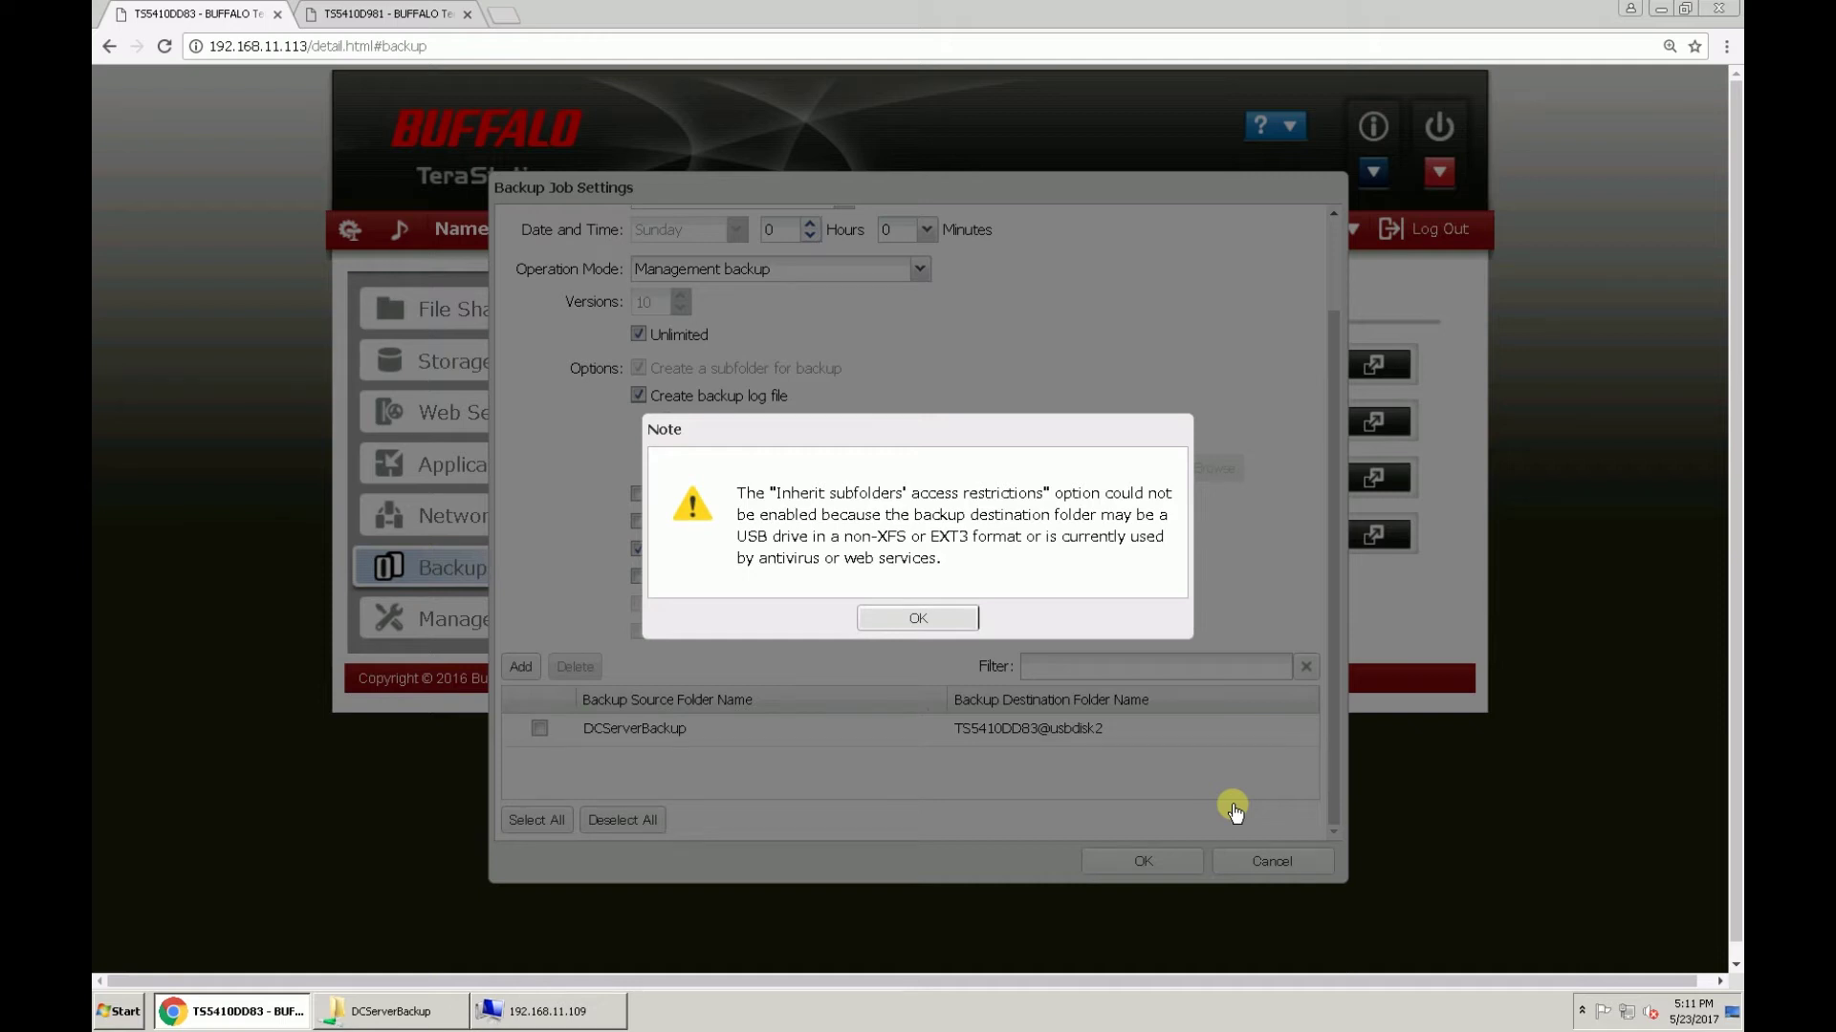
pyautogui.click(957, 621)
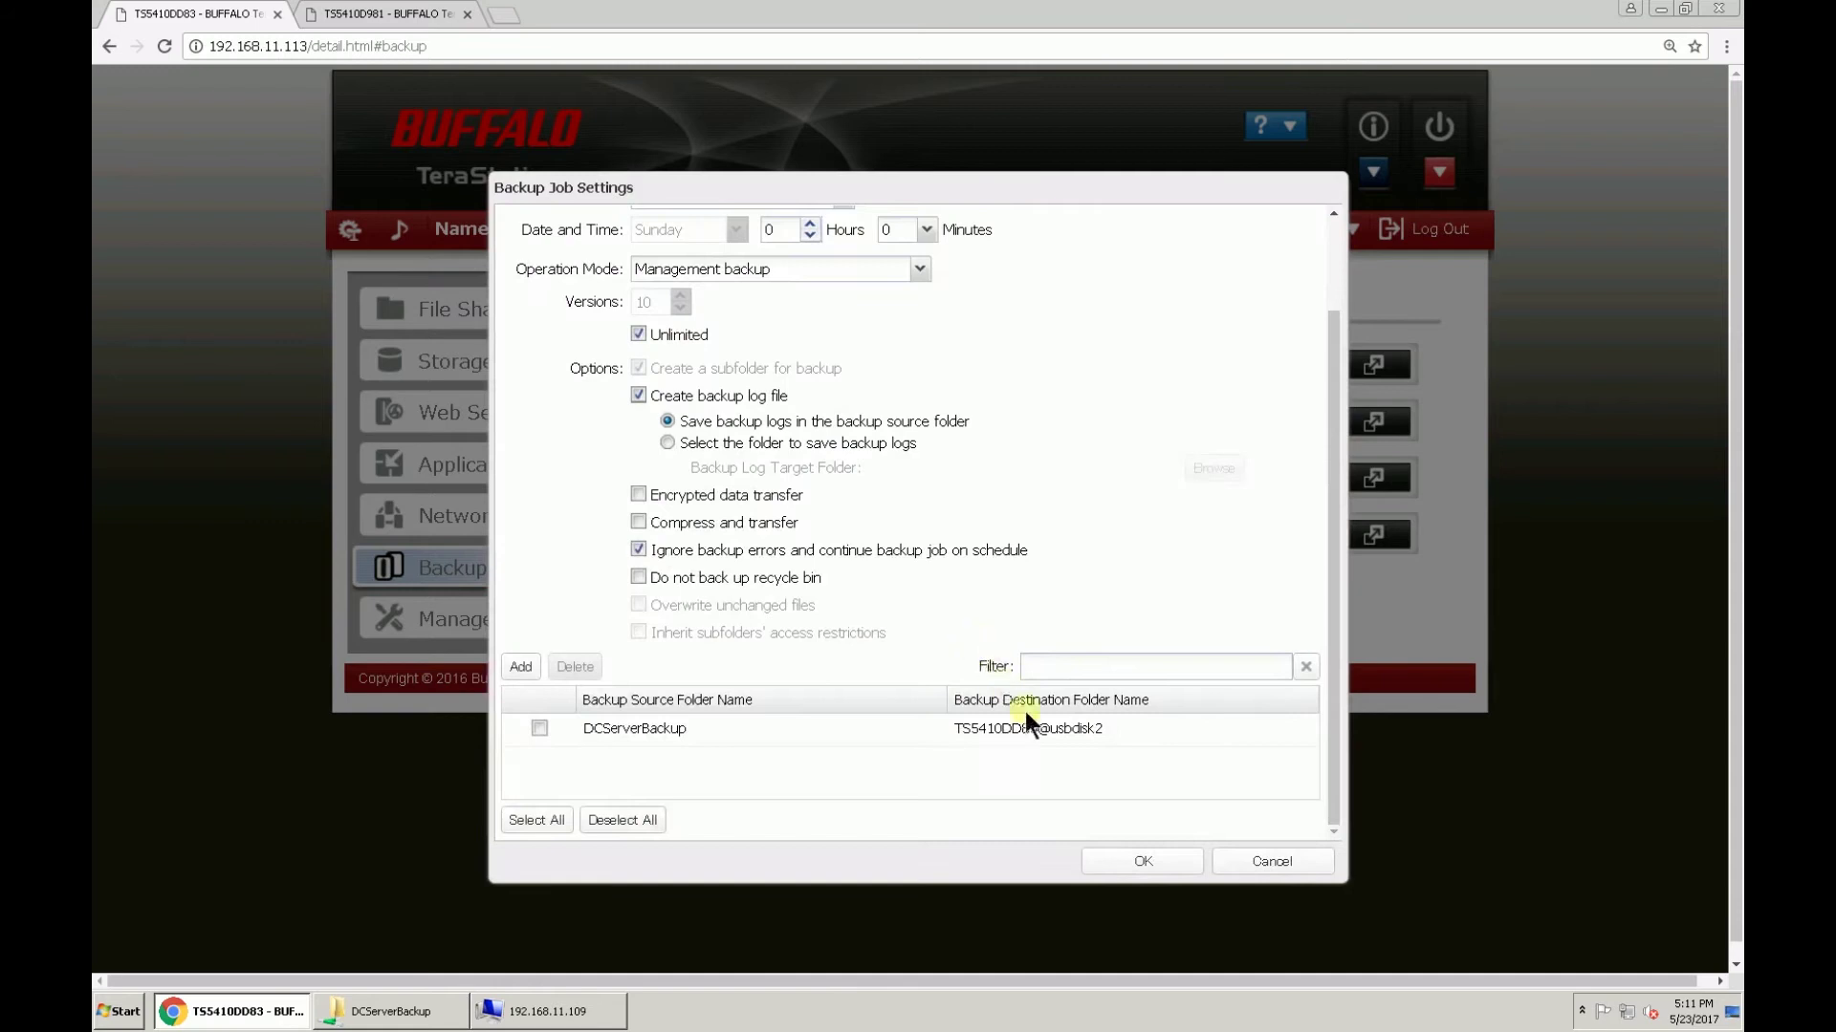
pyautogui.click(1123, 860)
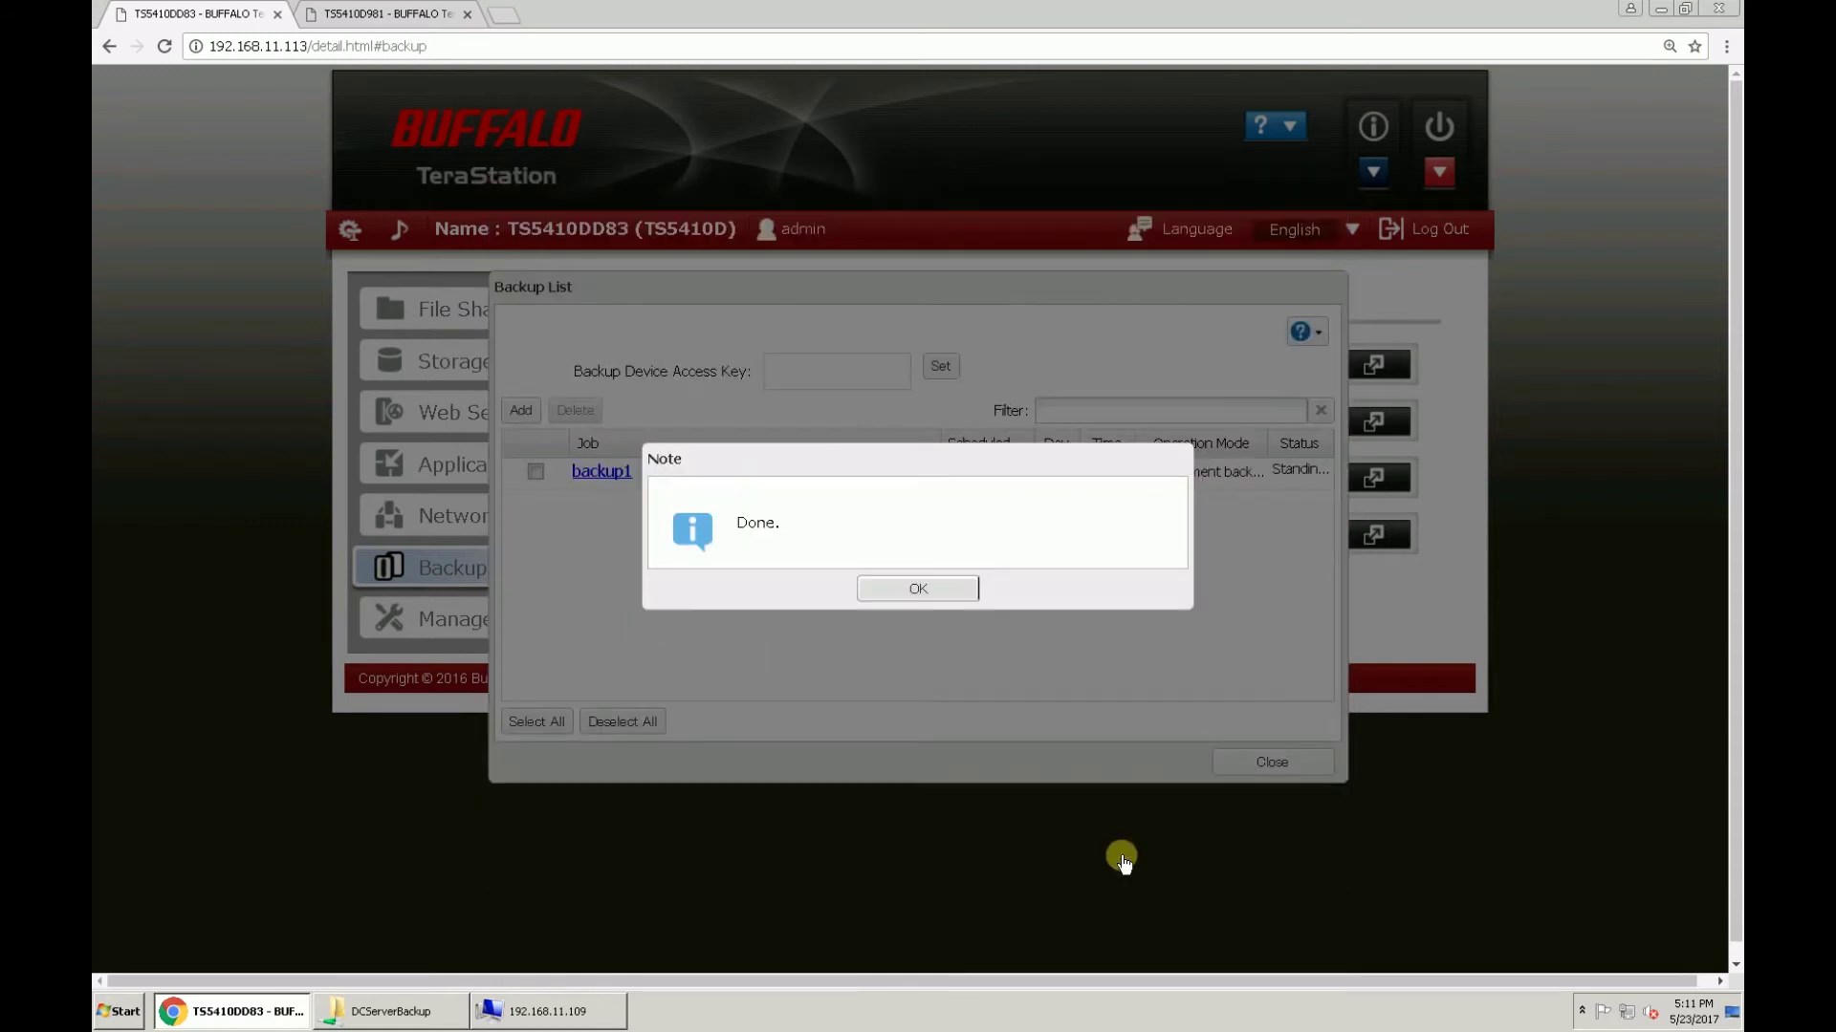
pyautogui.press('Return')
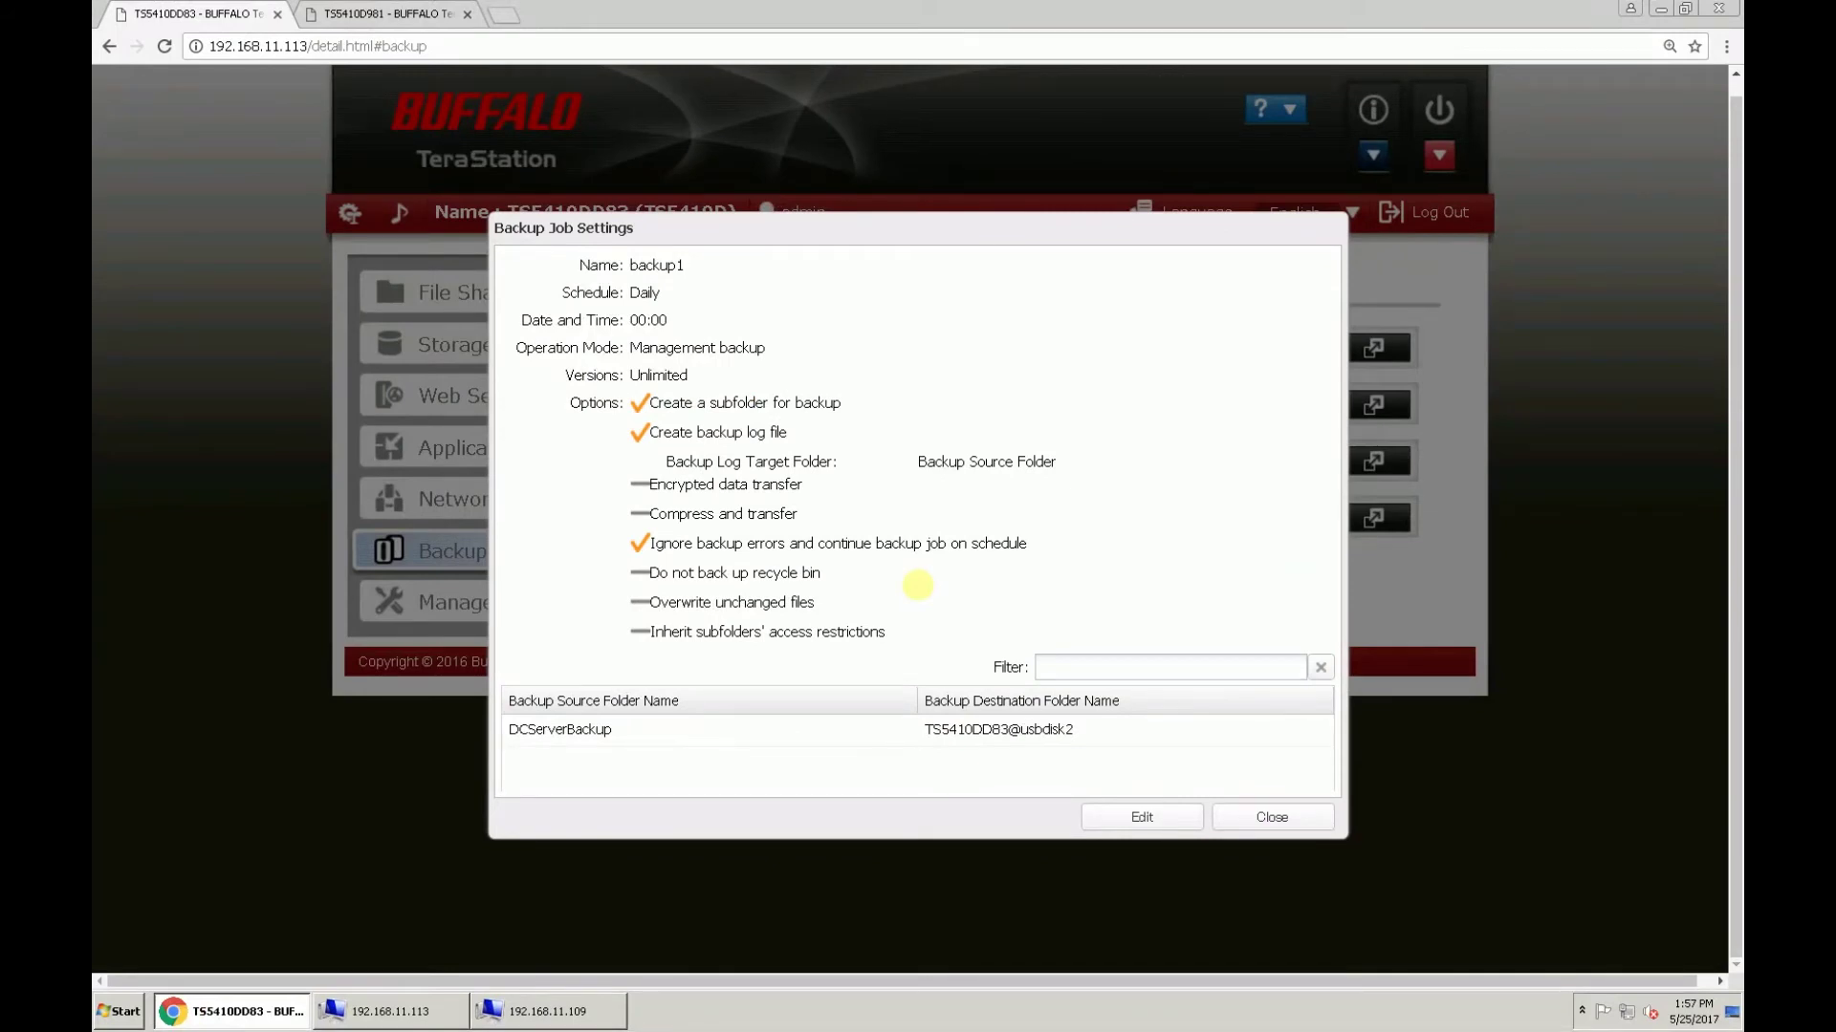
# Step: Browse usbdisk2 > backup-backup1 > localhost > DCServerBackup in Explorer to check the copied My Backup files
pyautogui.click(435, 1008)
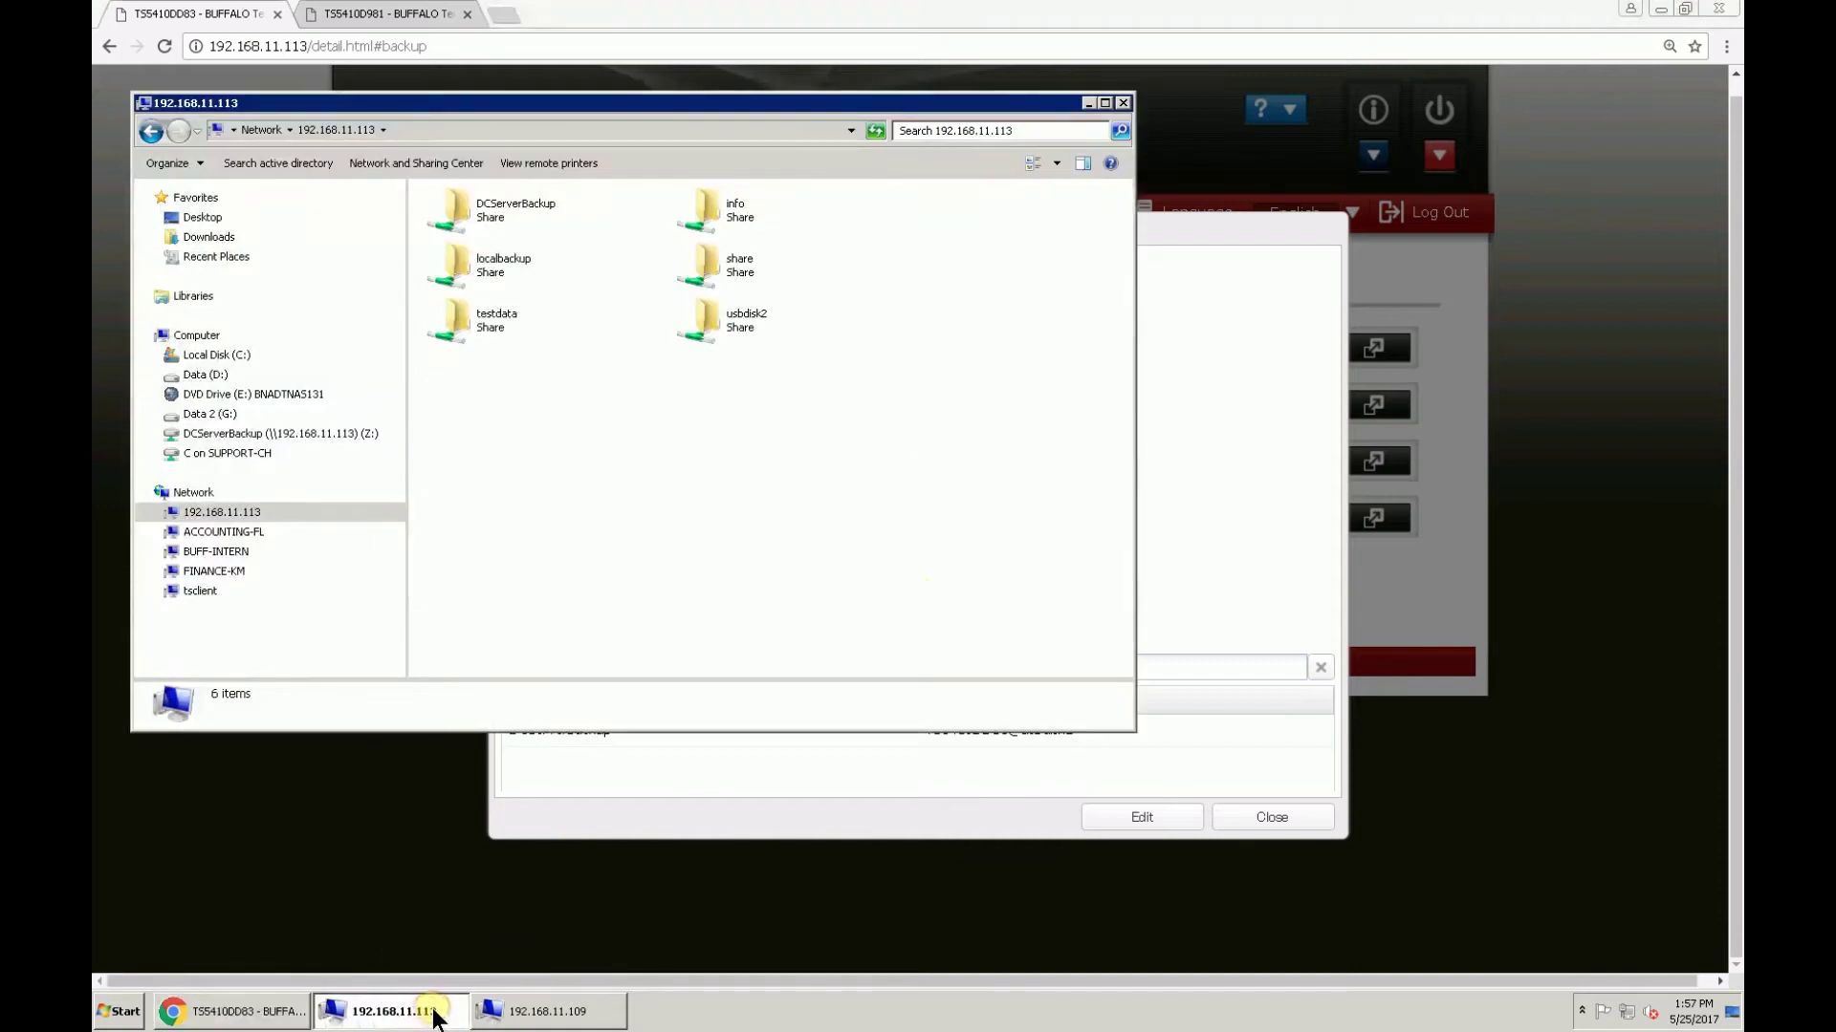
pyautogui.doubleClick(783, 328)
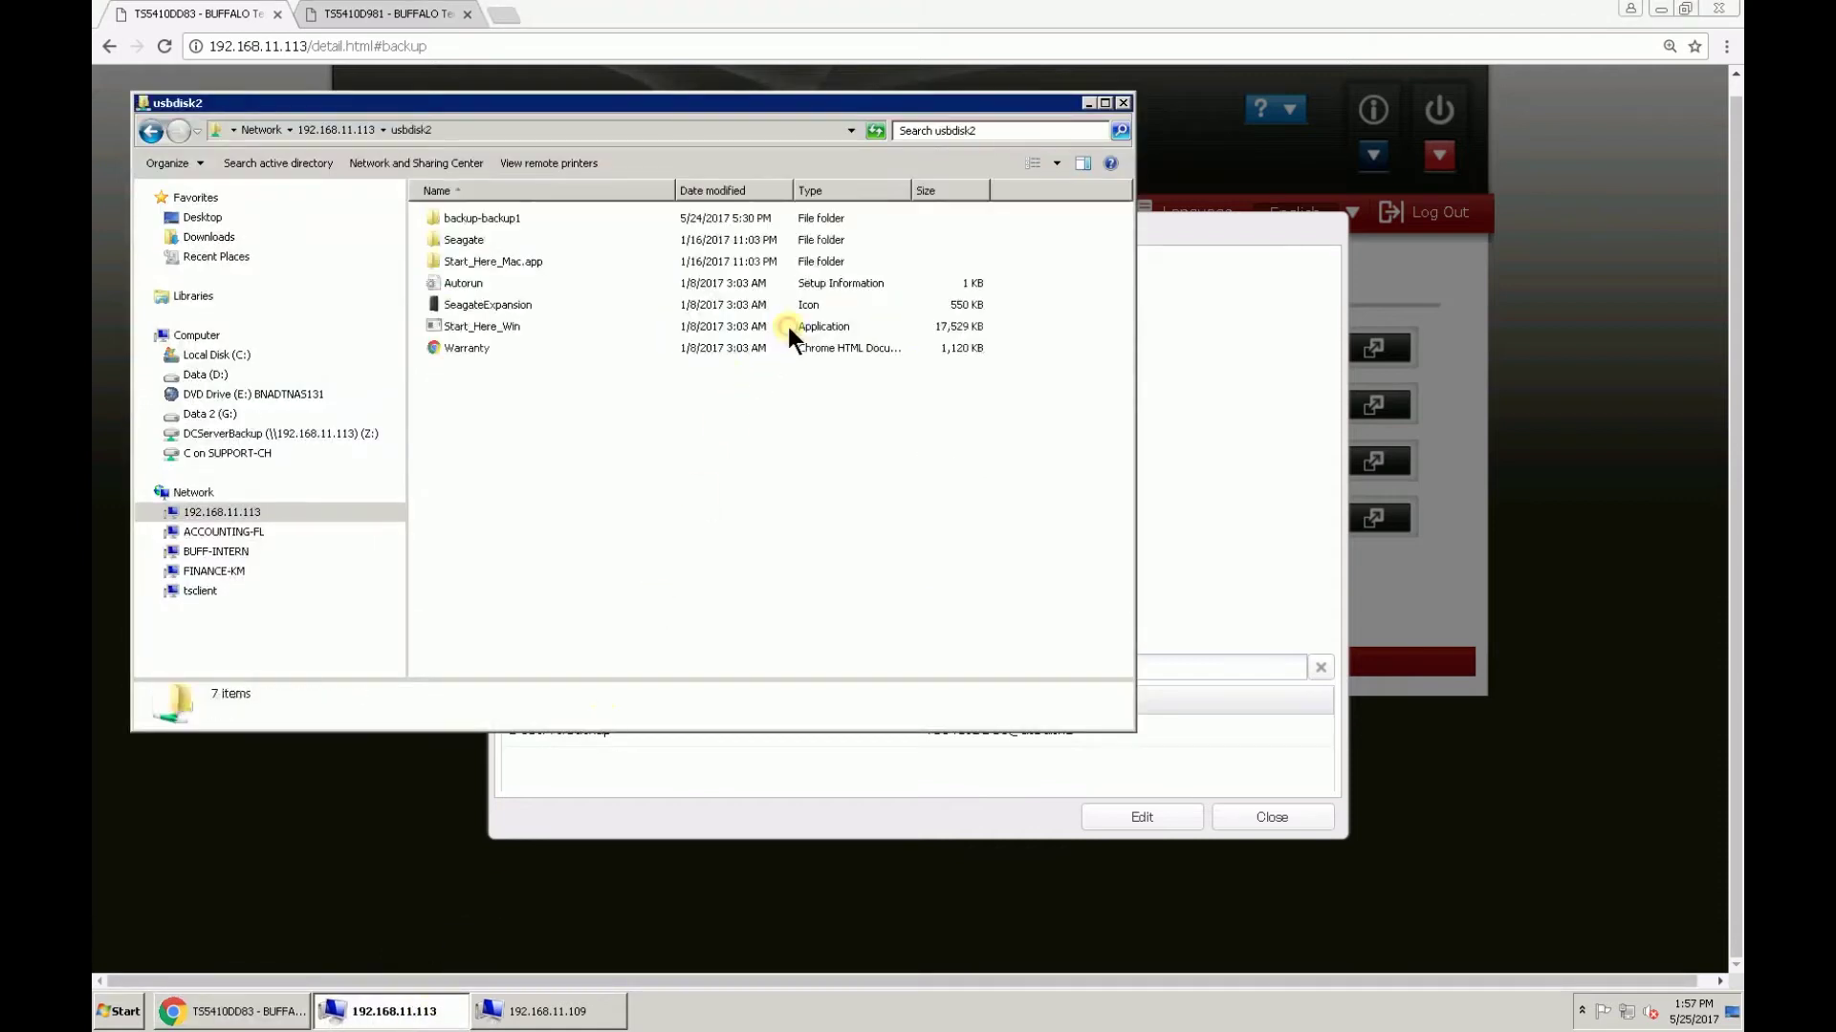
pyautogui.doubleClick(540, 220)
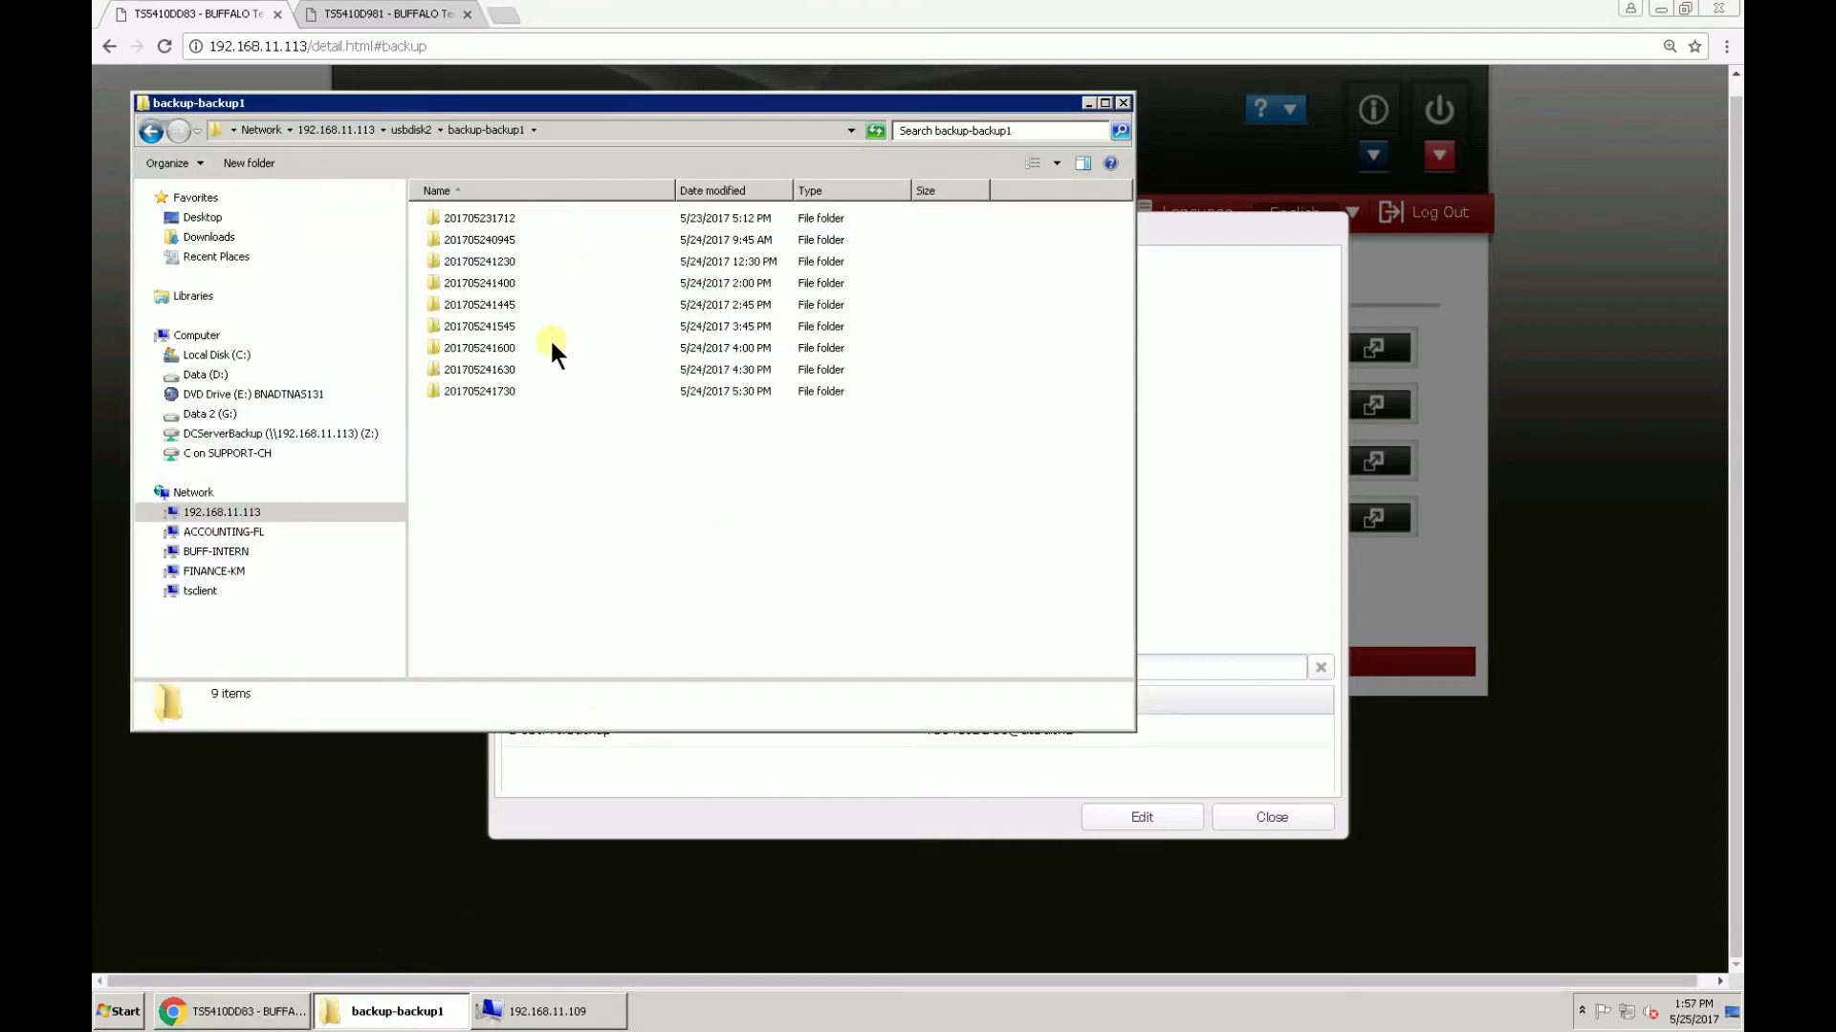
pyautogui.doubleClick(535, 220)
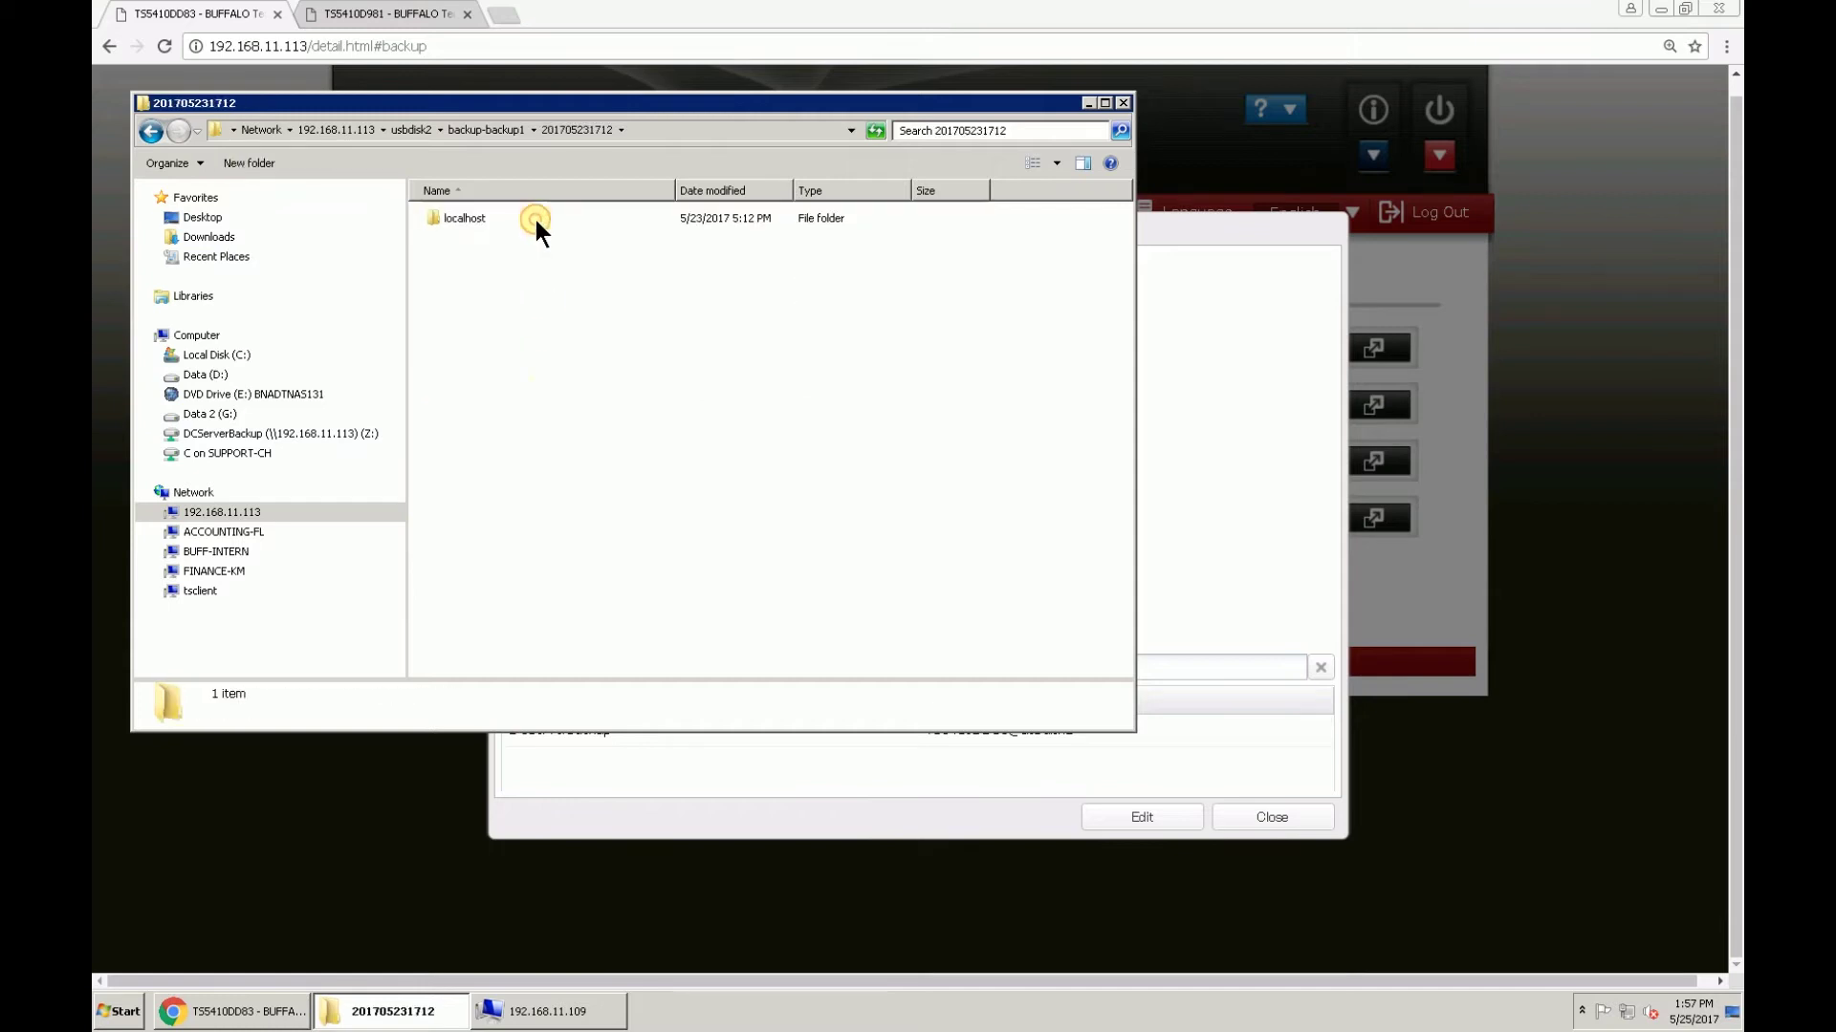
pyautogui.doubleClick(533, 218)
pyautogui.doubleClick(534, 218)
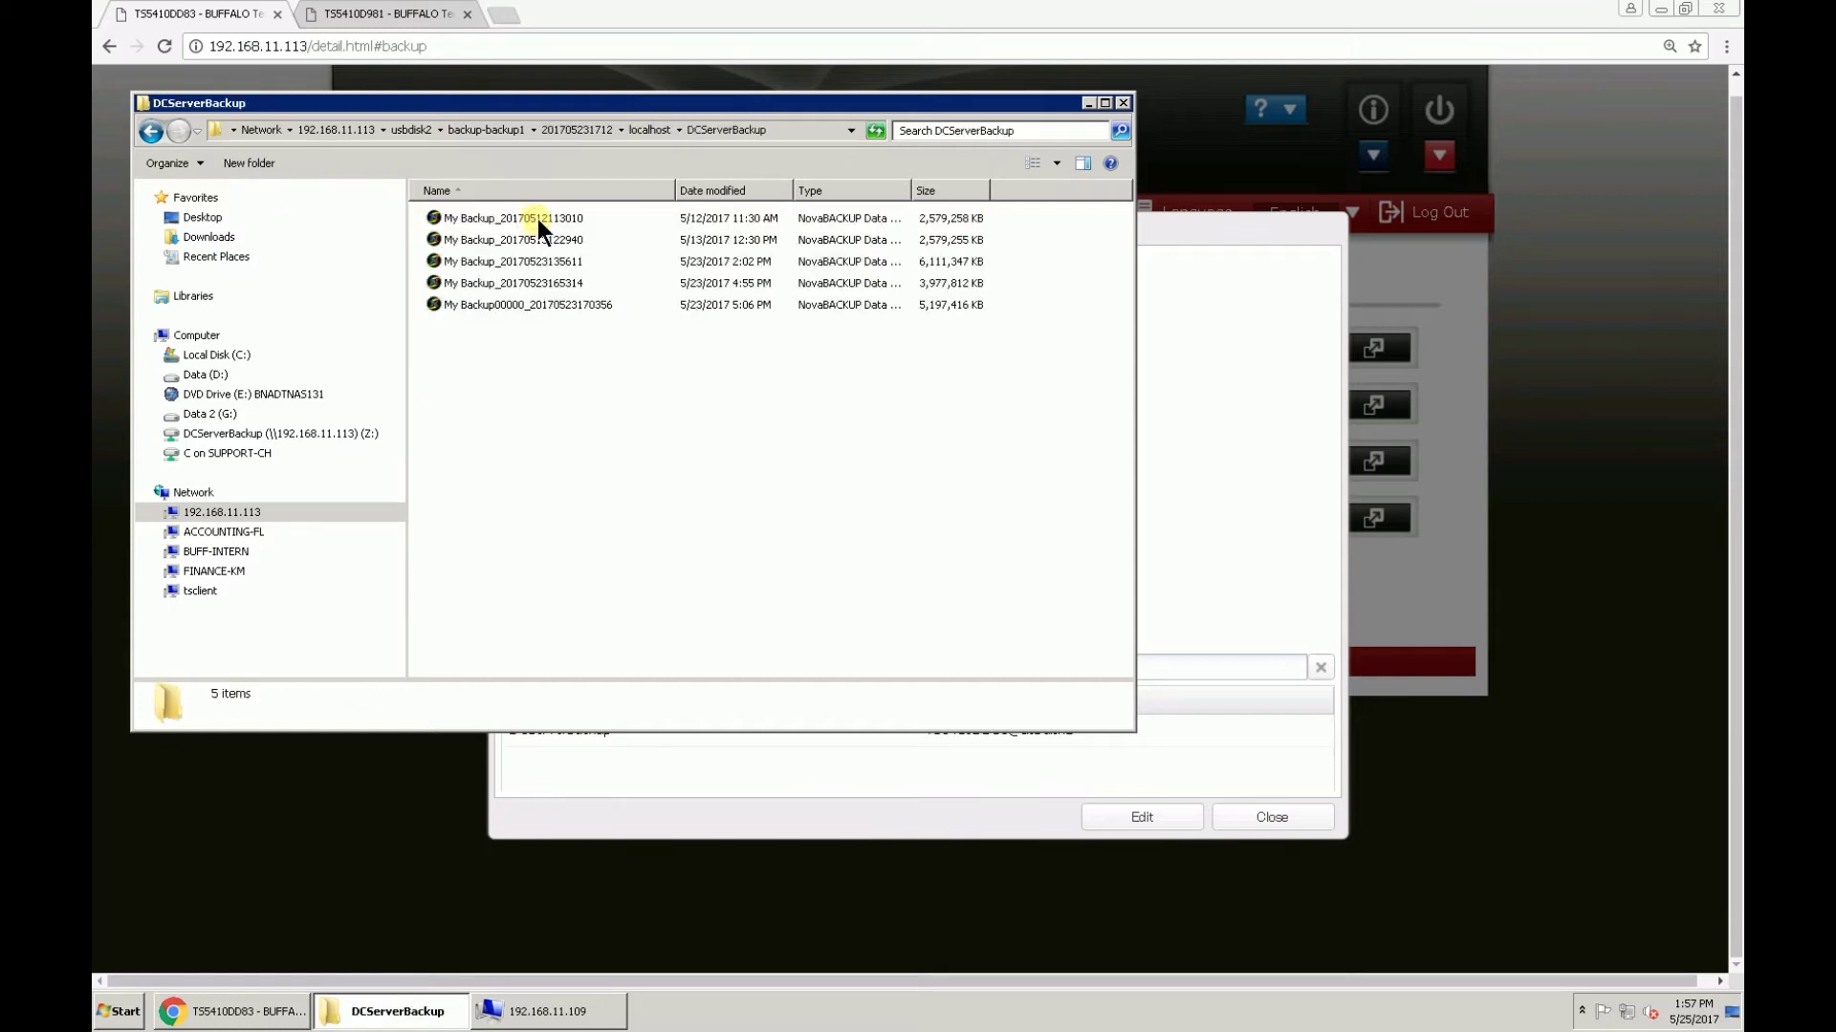
pyautogui.press('BackSpace')
pyautogui.press('BackSpace')
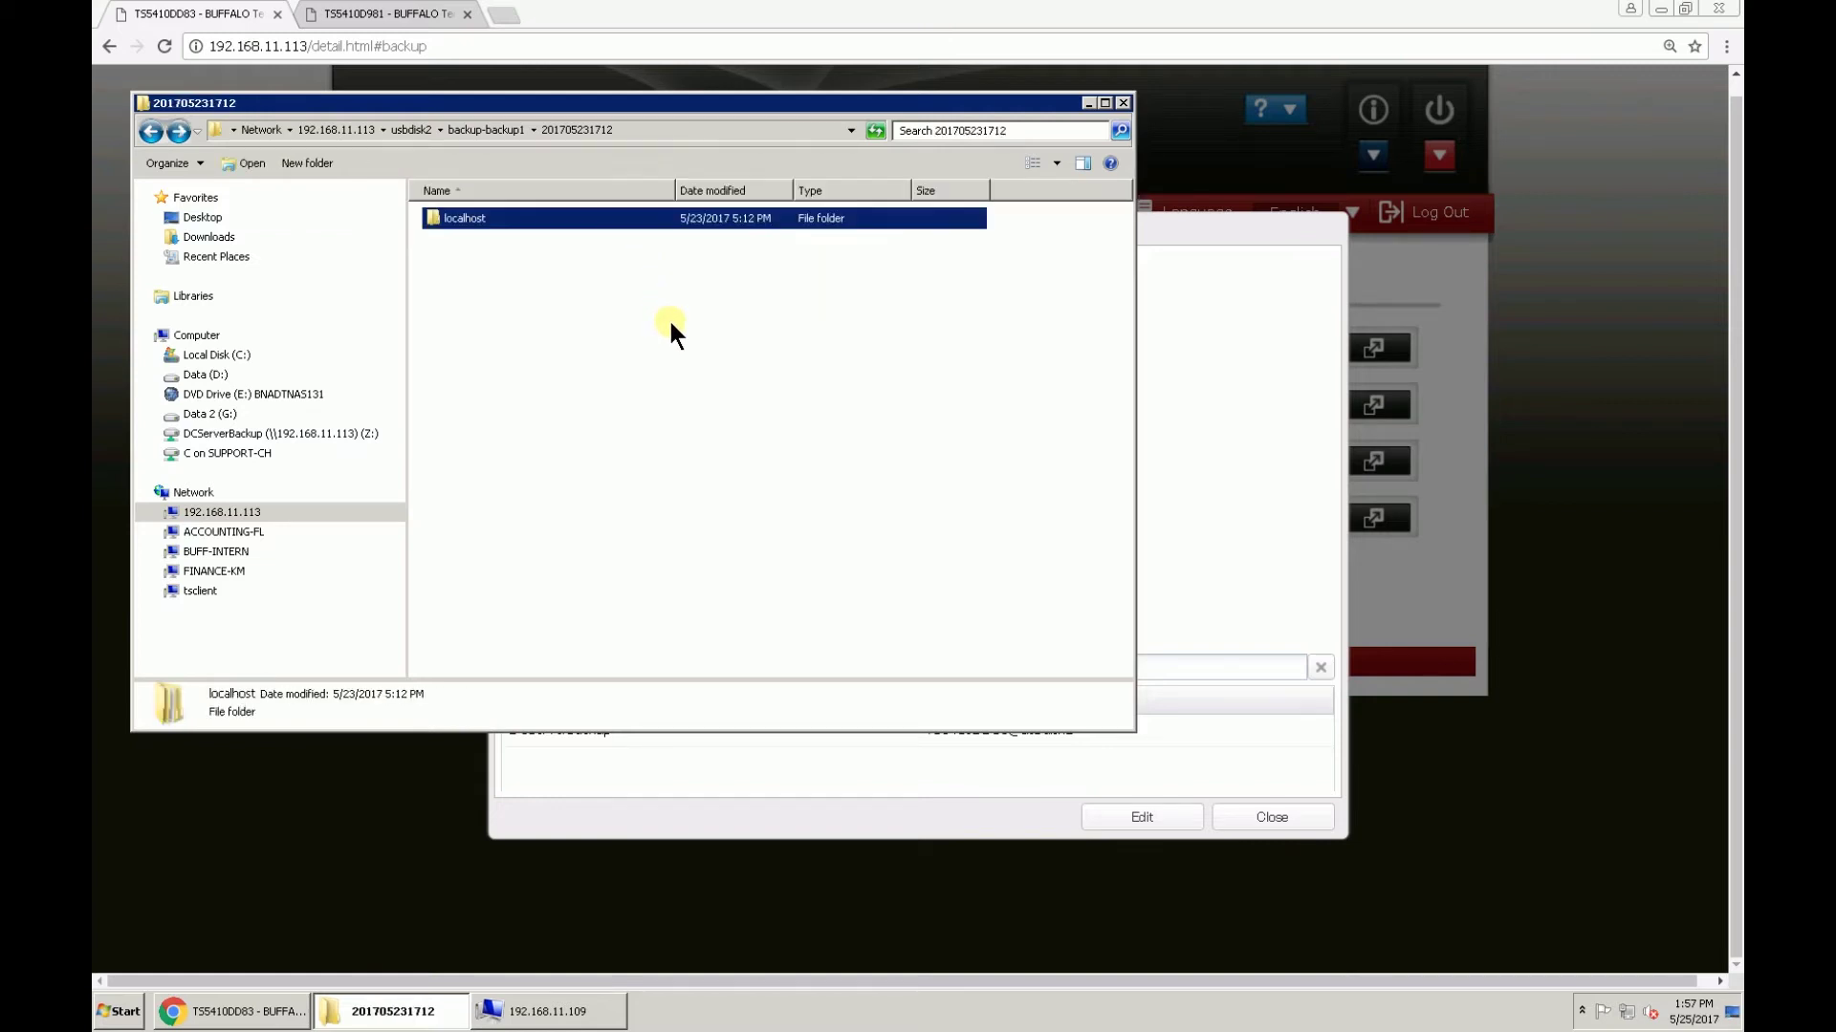
pyautogui.press('BackSpace')
# Step: Return to the web admin and close the backup1 job settings
pyautogui.click(623, 541)
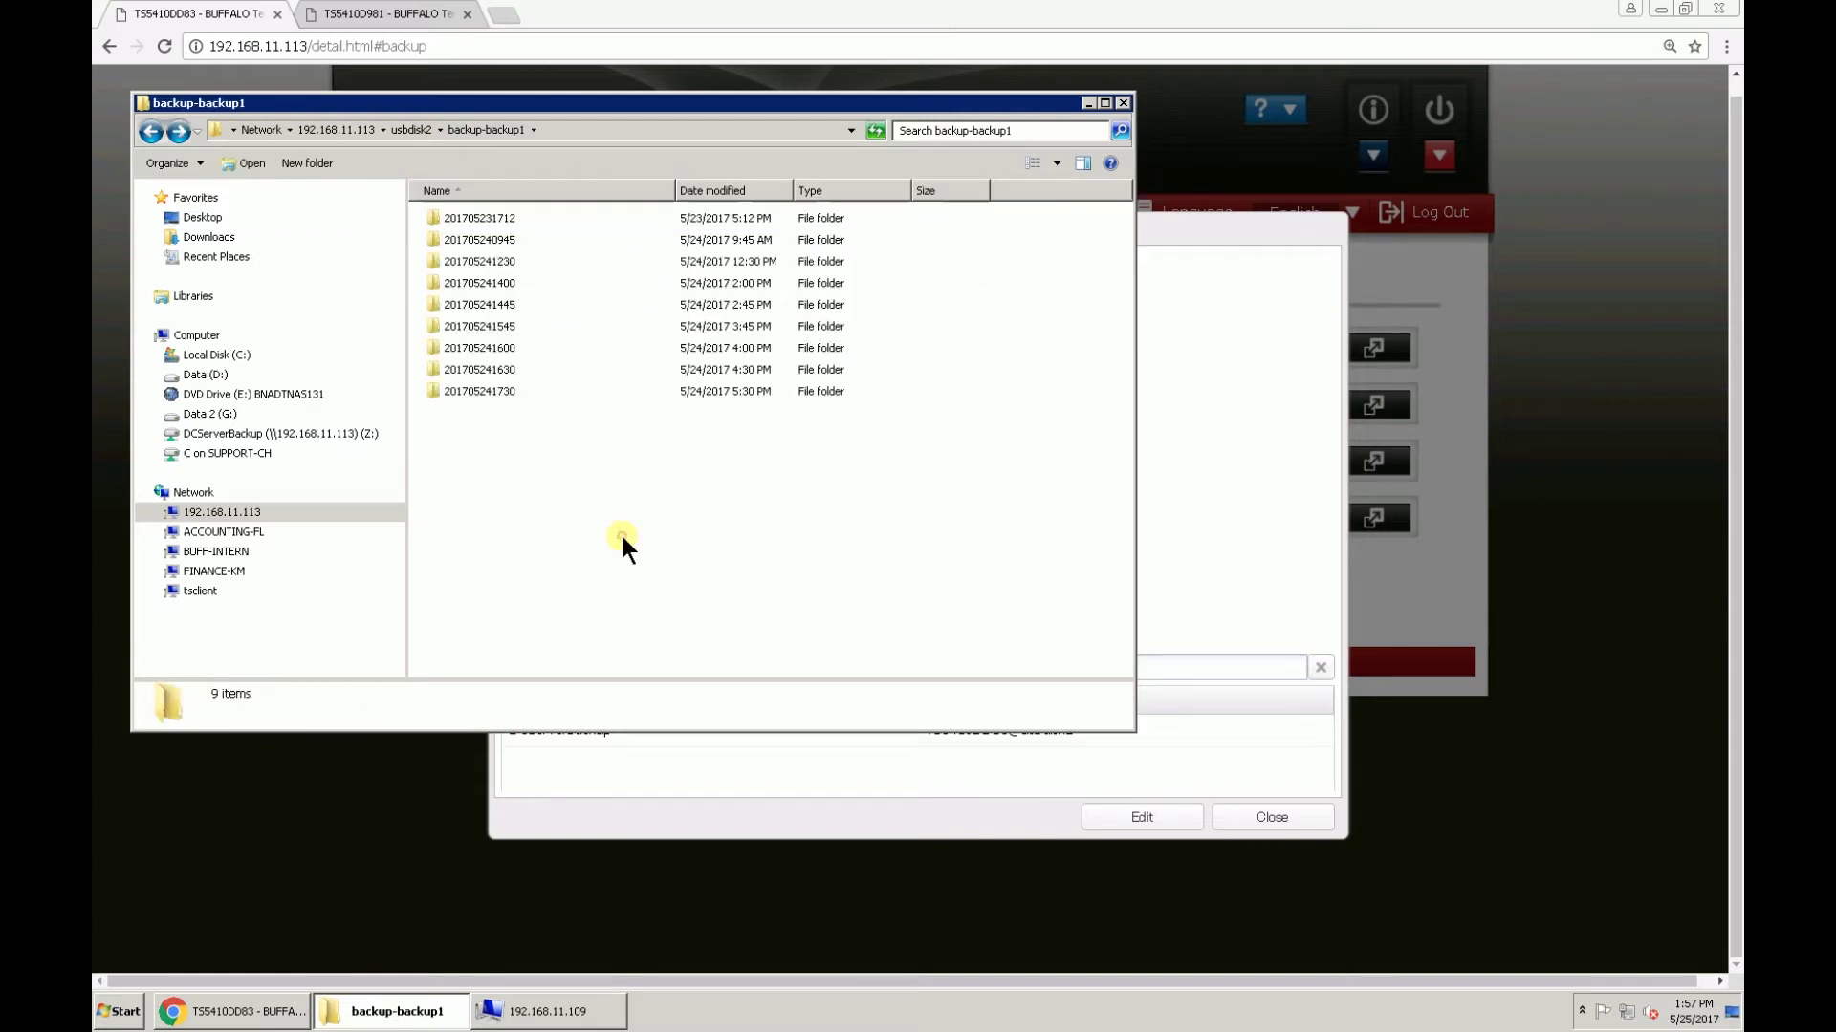
pyautogui.click(250, 1013)
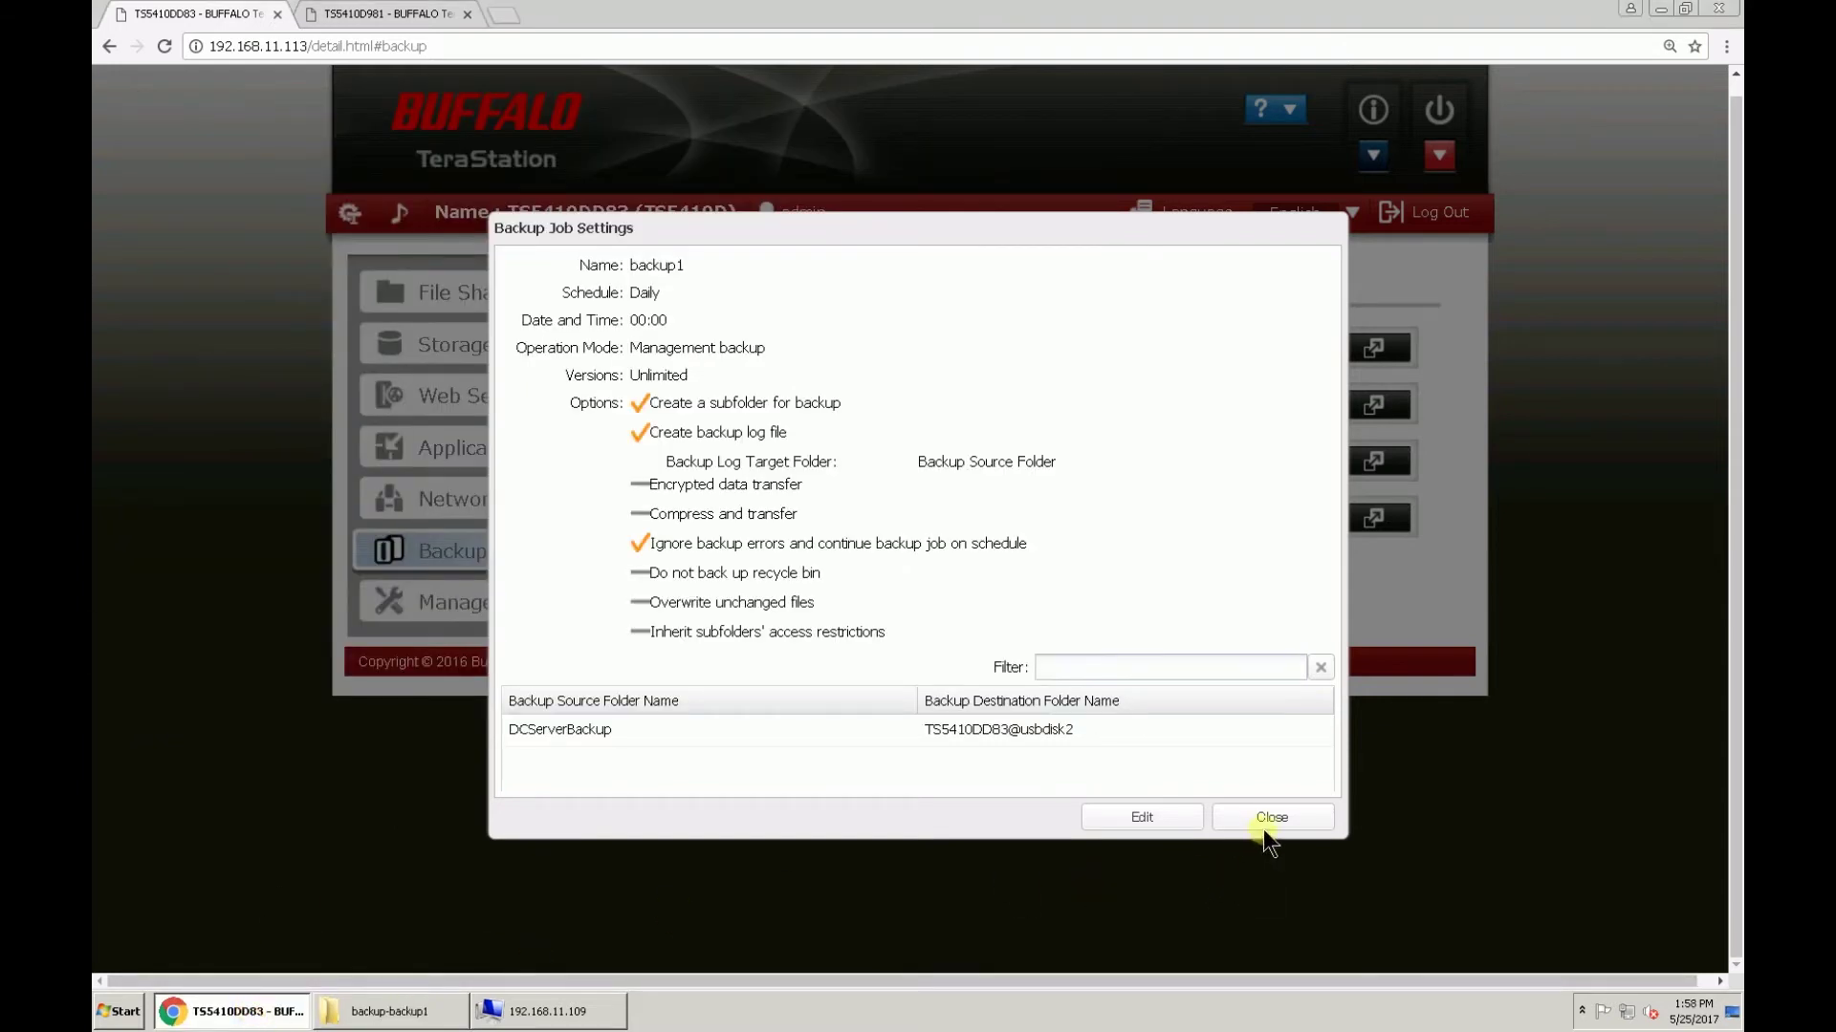
pyautogui.click(1265, 826)
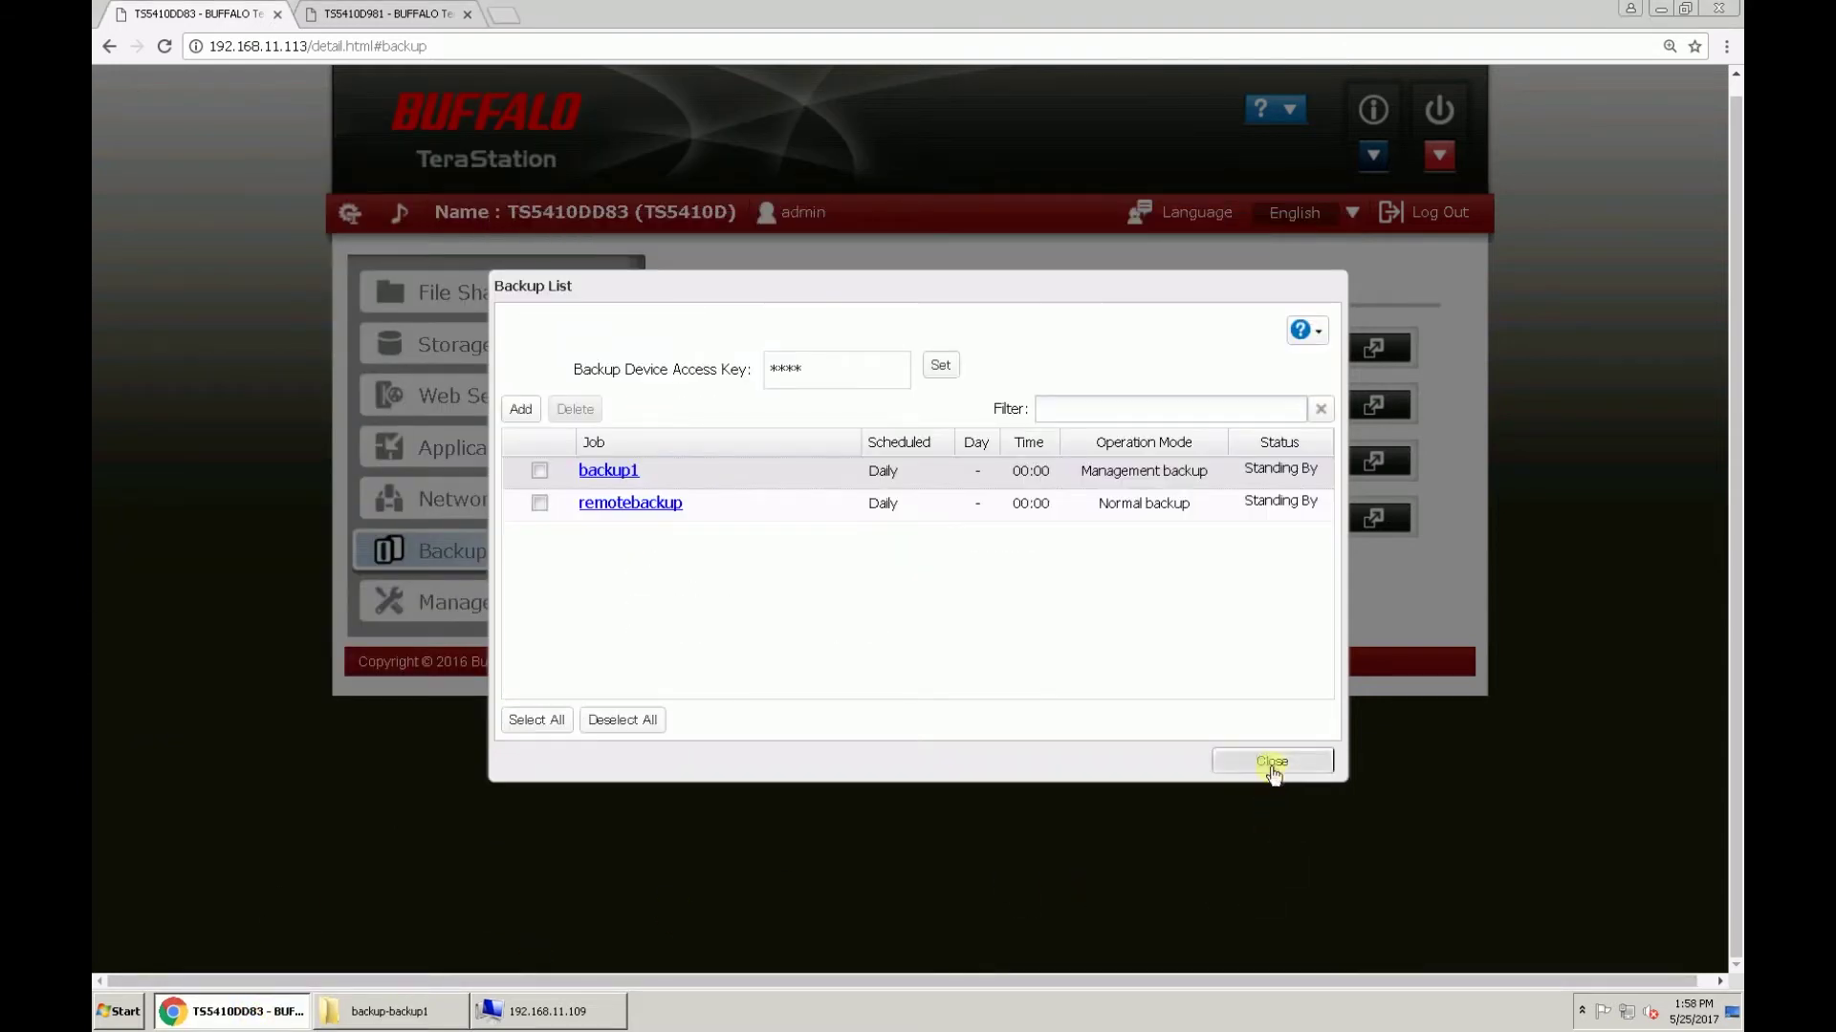
# Step: Close the Backup List and view Storage > USB Drives, showing USB Drive 2 with 186.6 GB used
pyautogui.click(1274, 762)
pyautogui.click(560, 371)
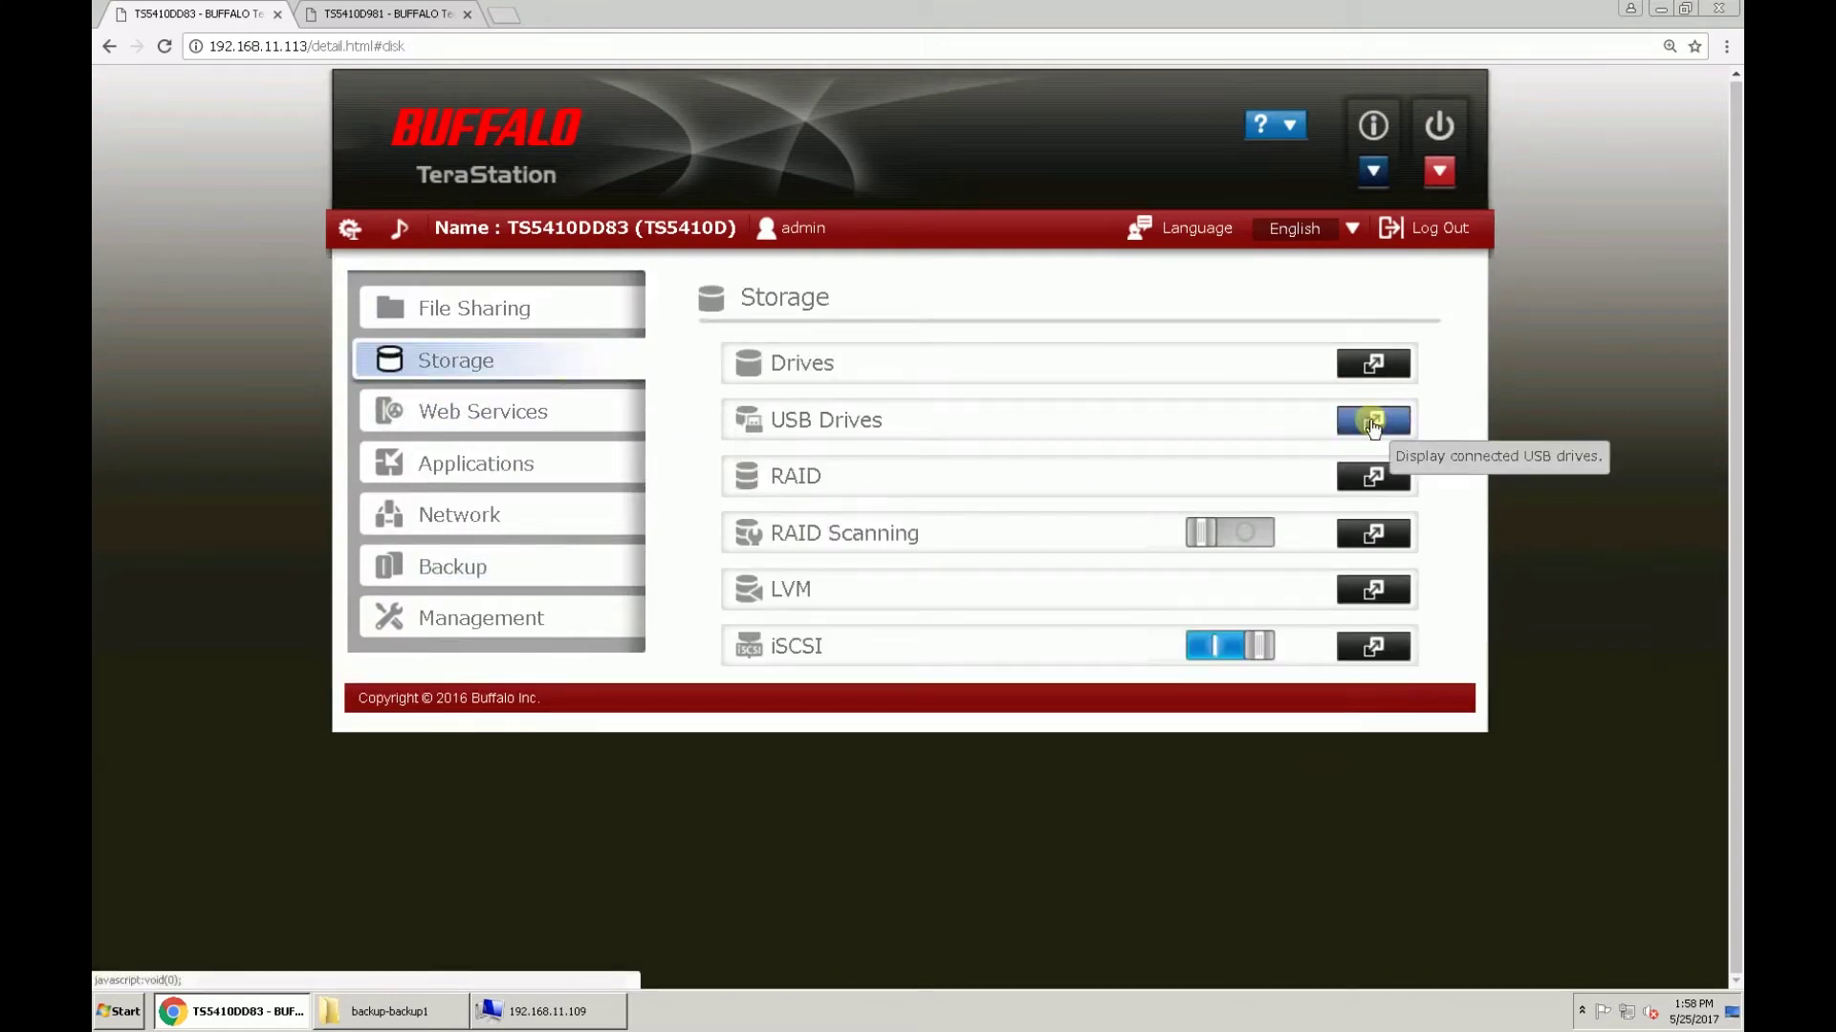
pyautogui.click(1373, 420)
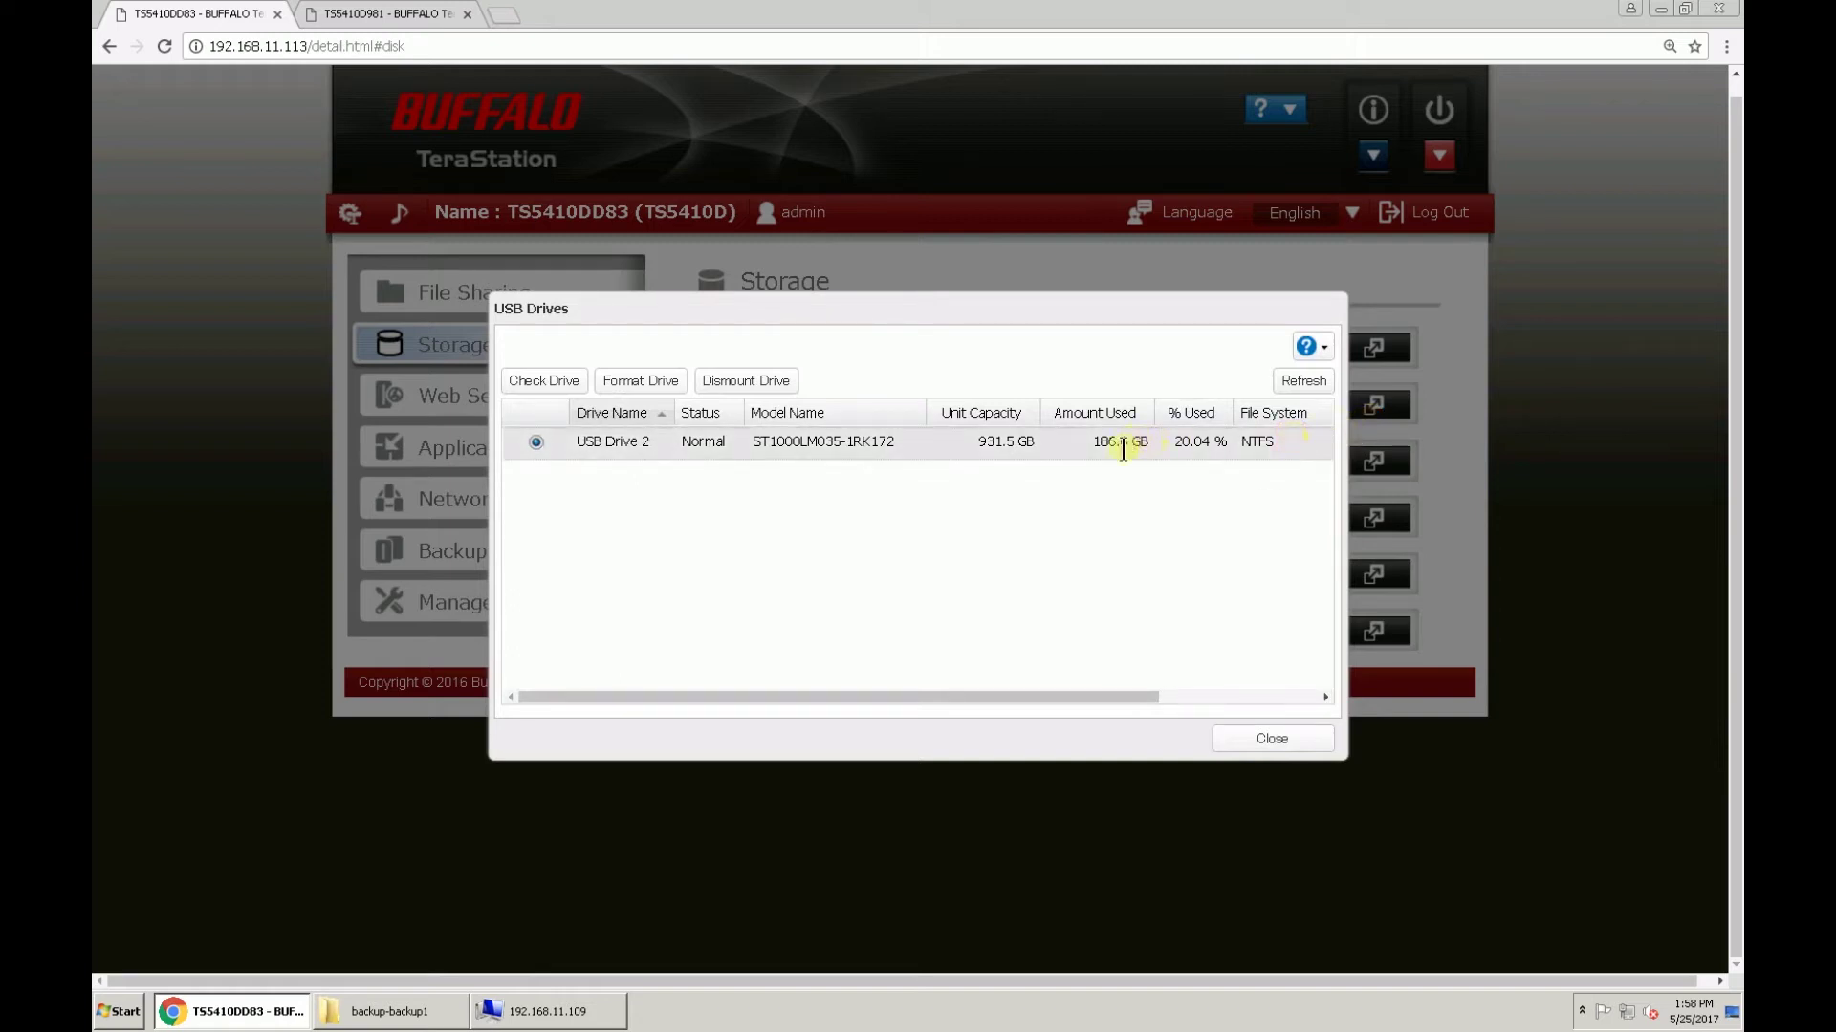
pyautogui.moveTo(1122, 449)
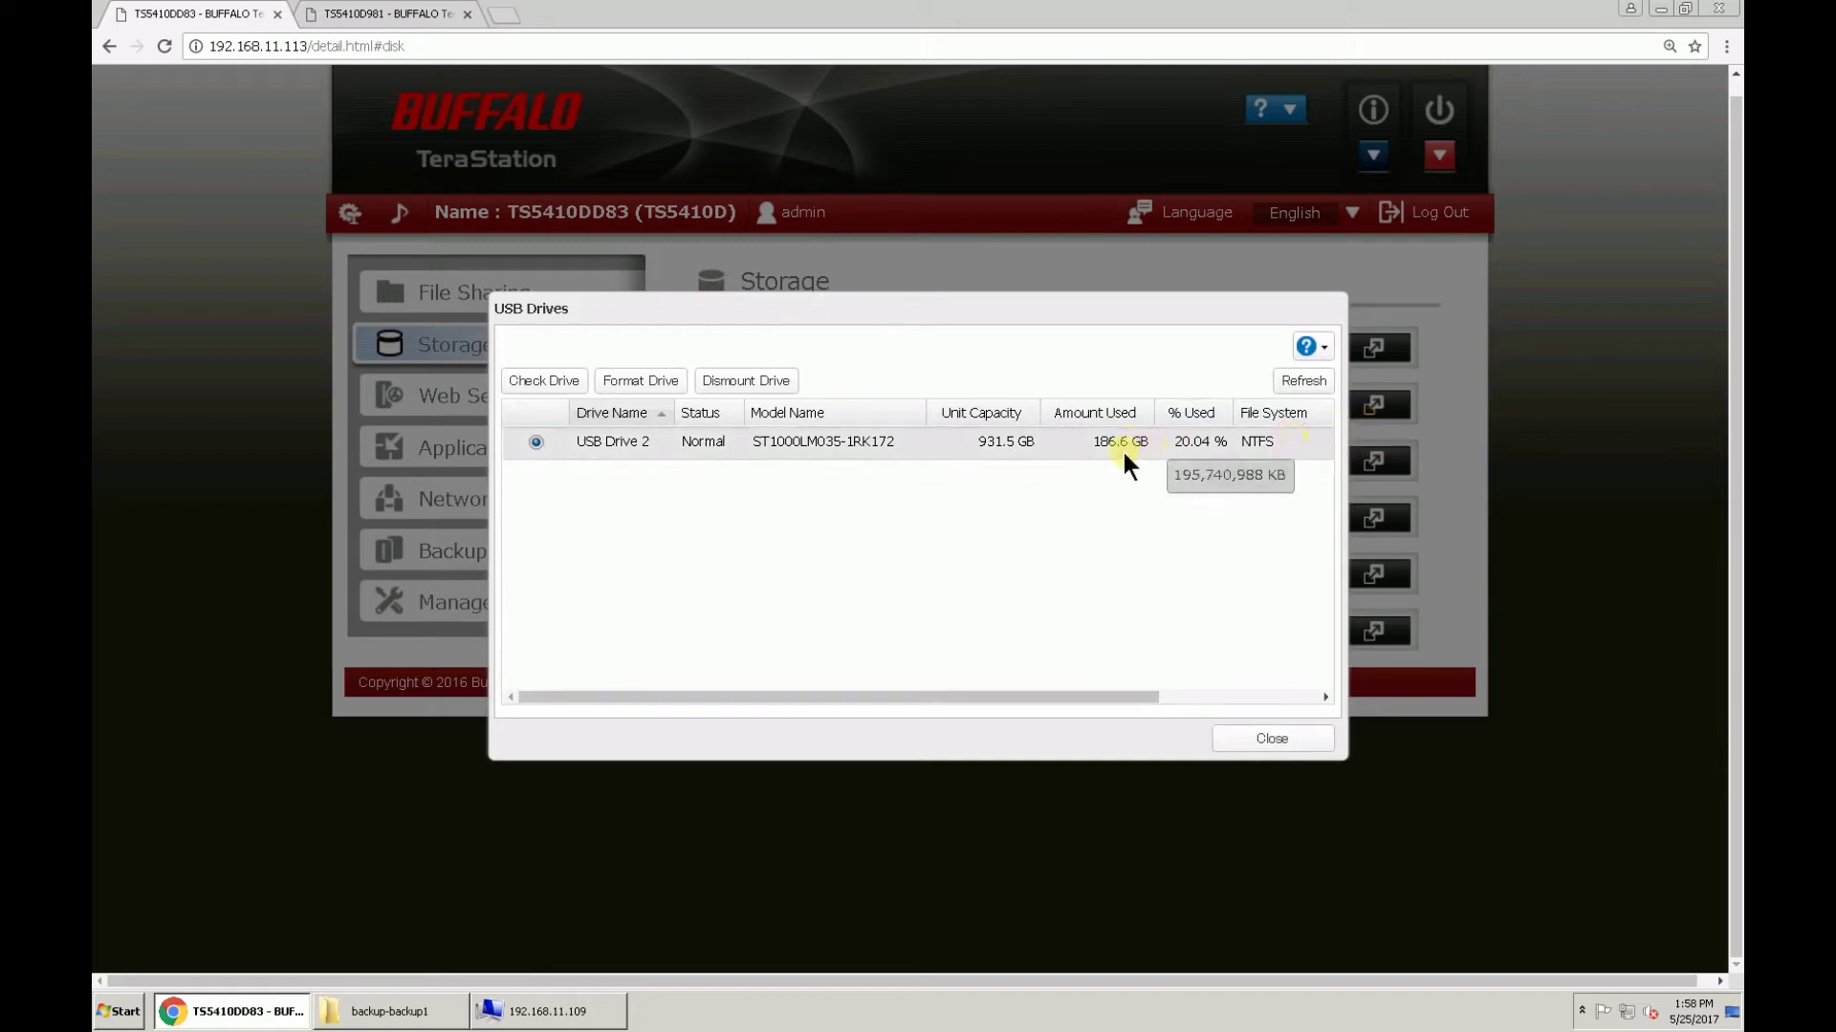
pyautogui.click(390, 1009)
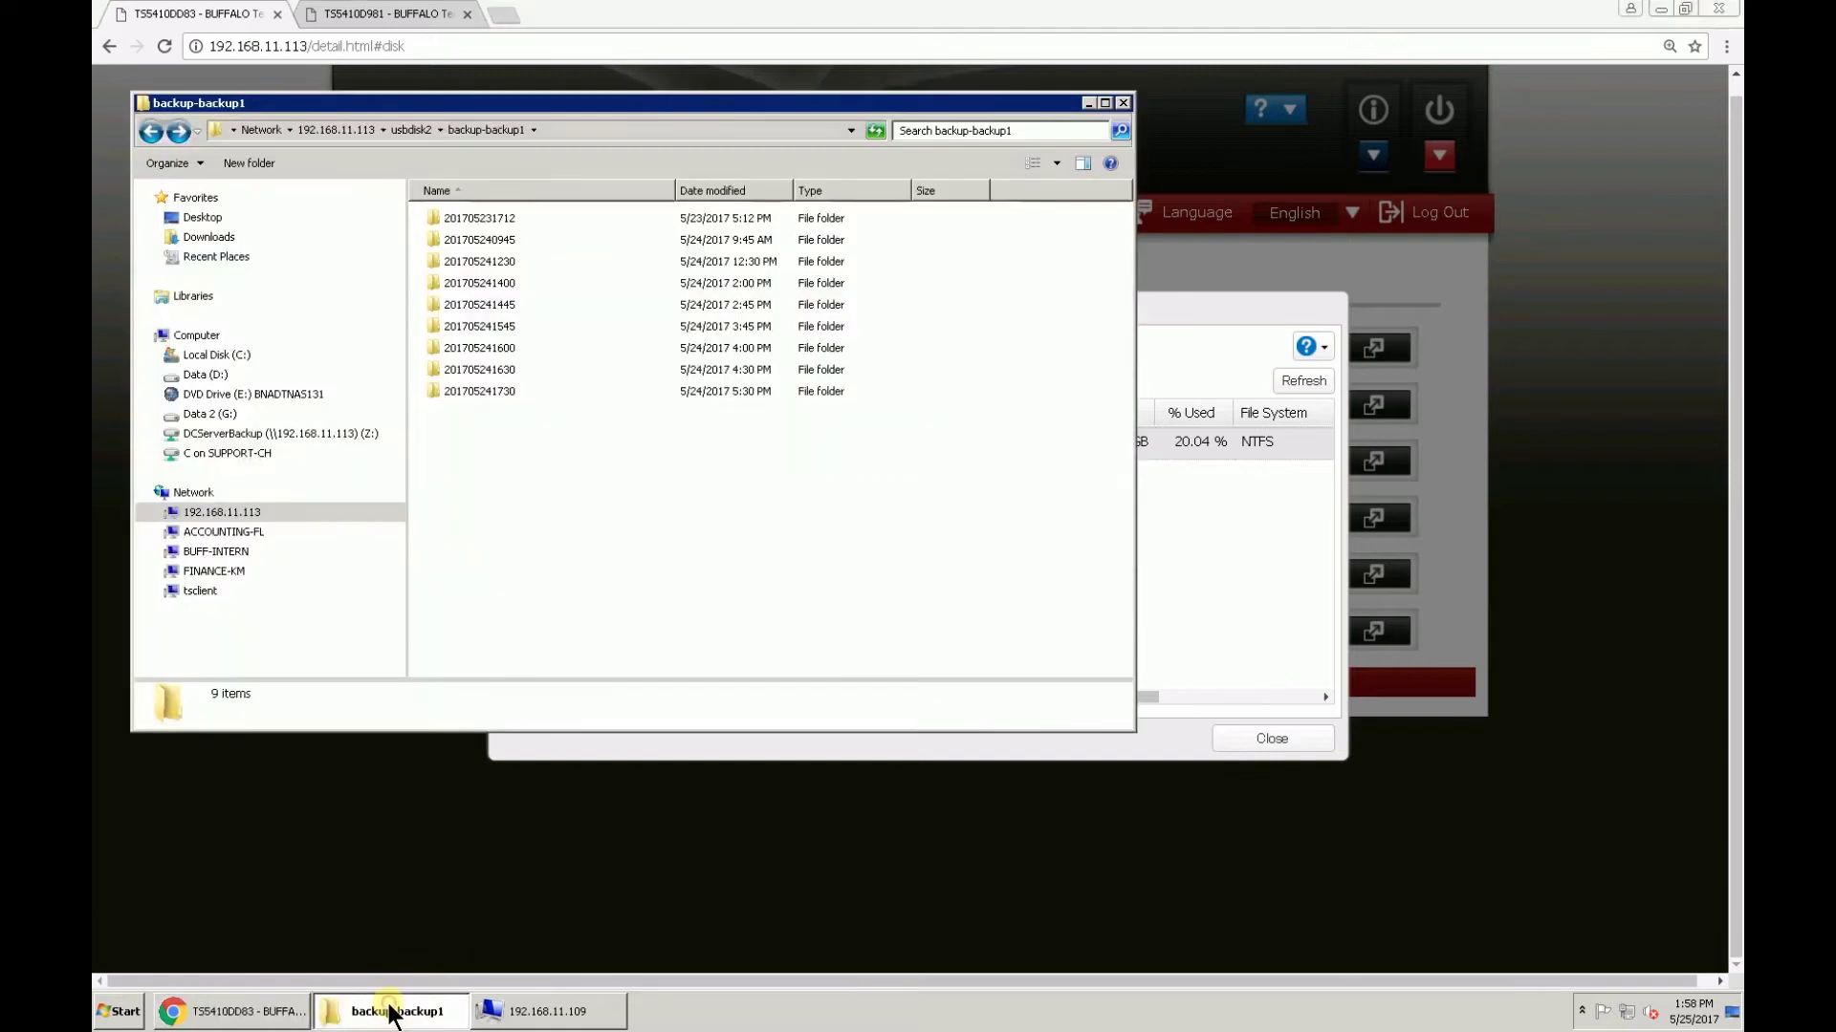
pyautogui.doubleClick(485, 391)
pyautogui.click(488, 221)
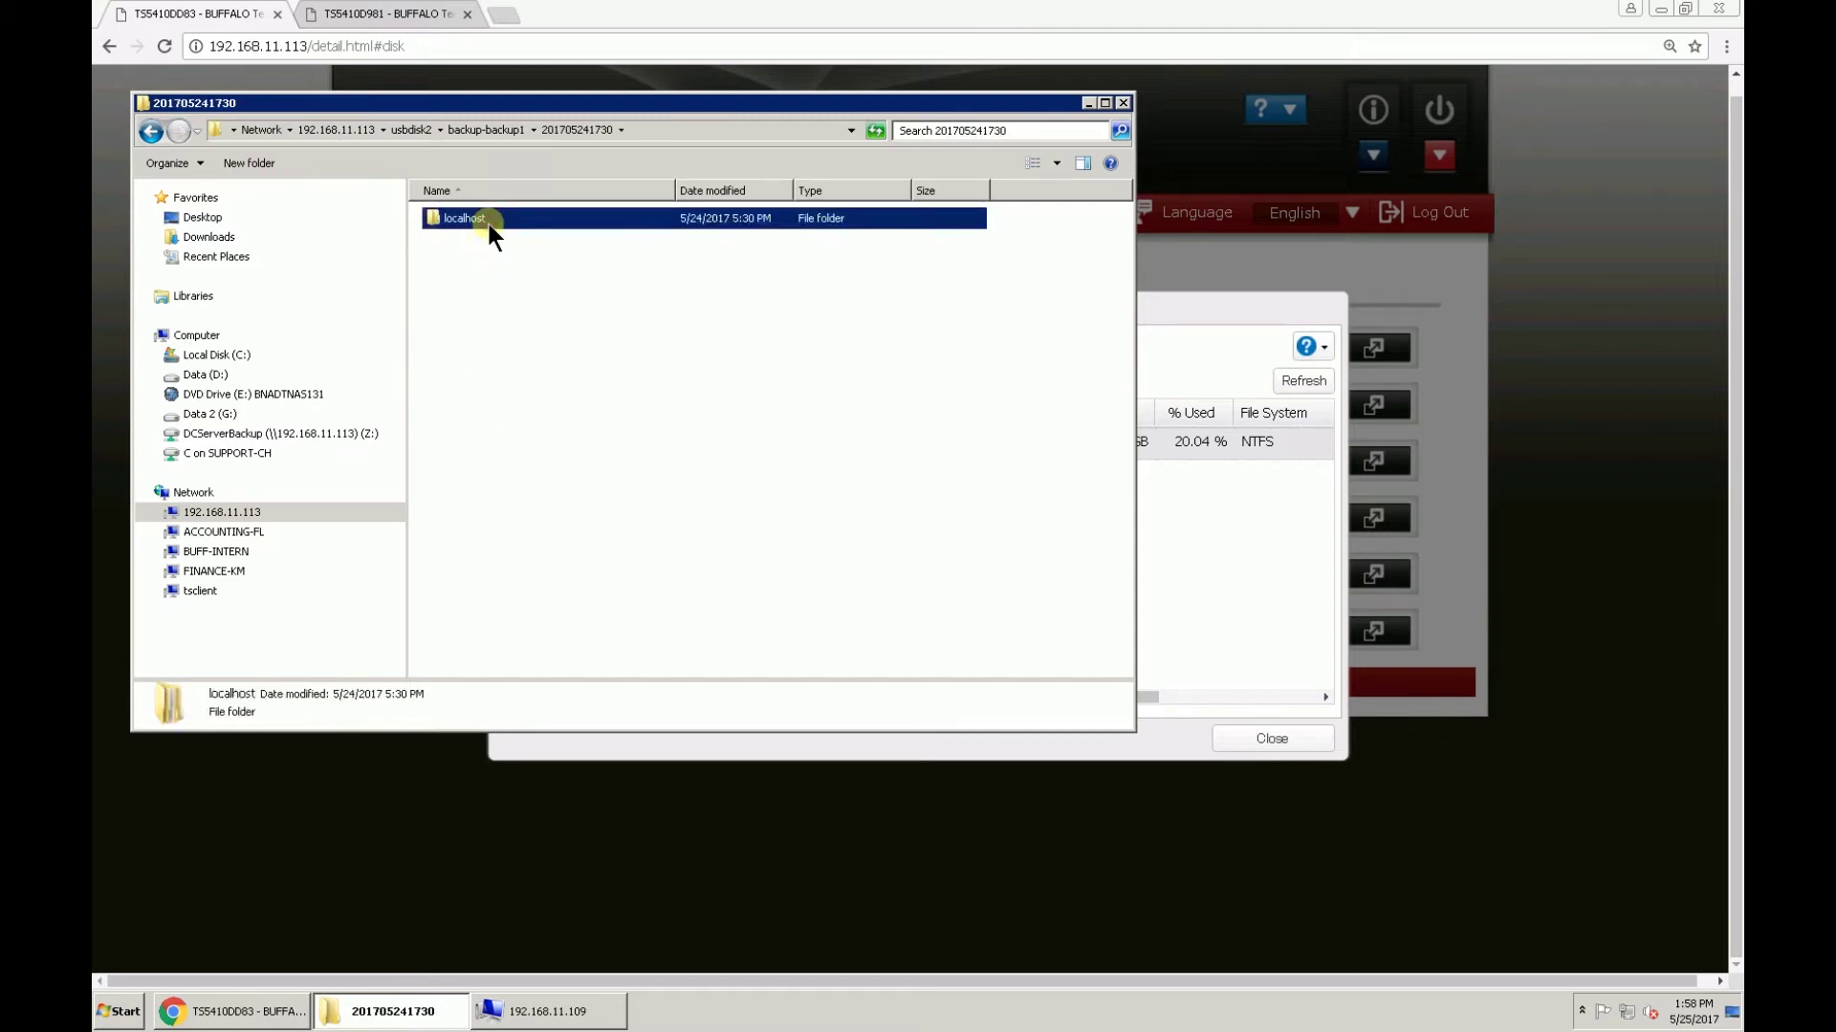
pyautogui.doubleClick(490, 224)
pyautogui.doubleClick(490, 223)
pyautogui.click(509, 302)
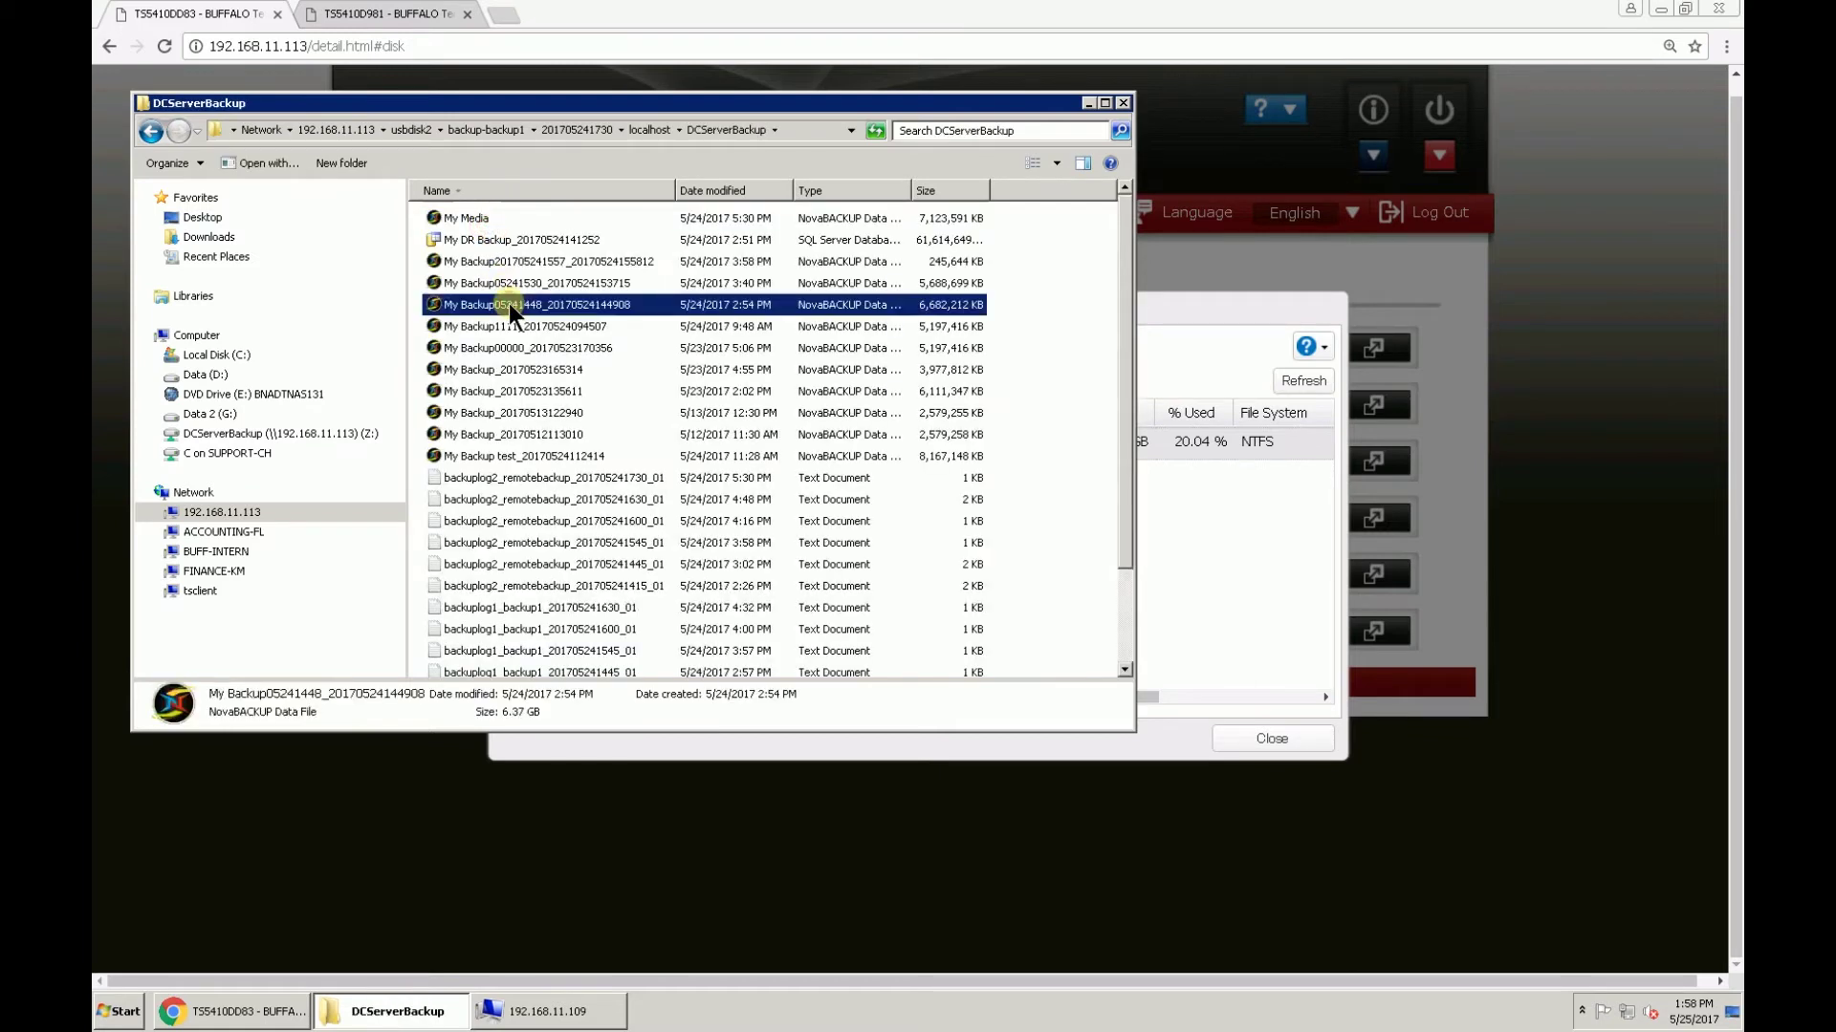
pyautogui.press('Delete')
pyautogui.press('Return')
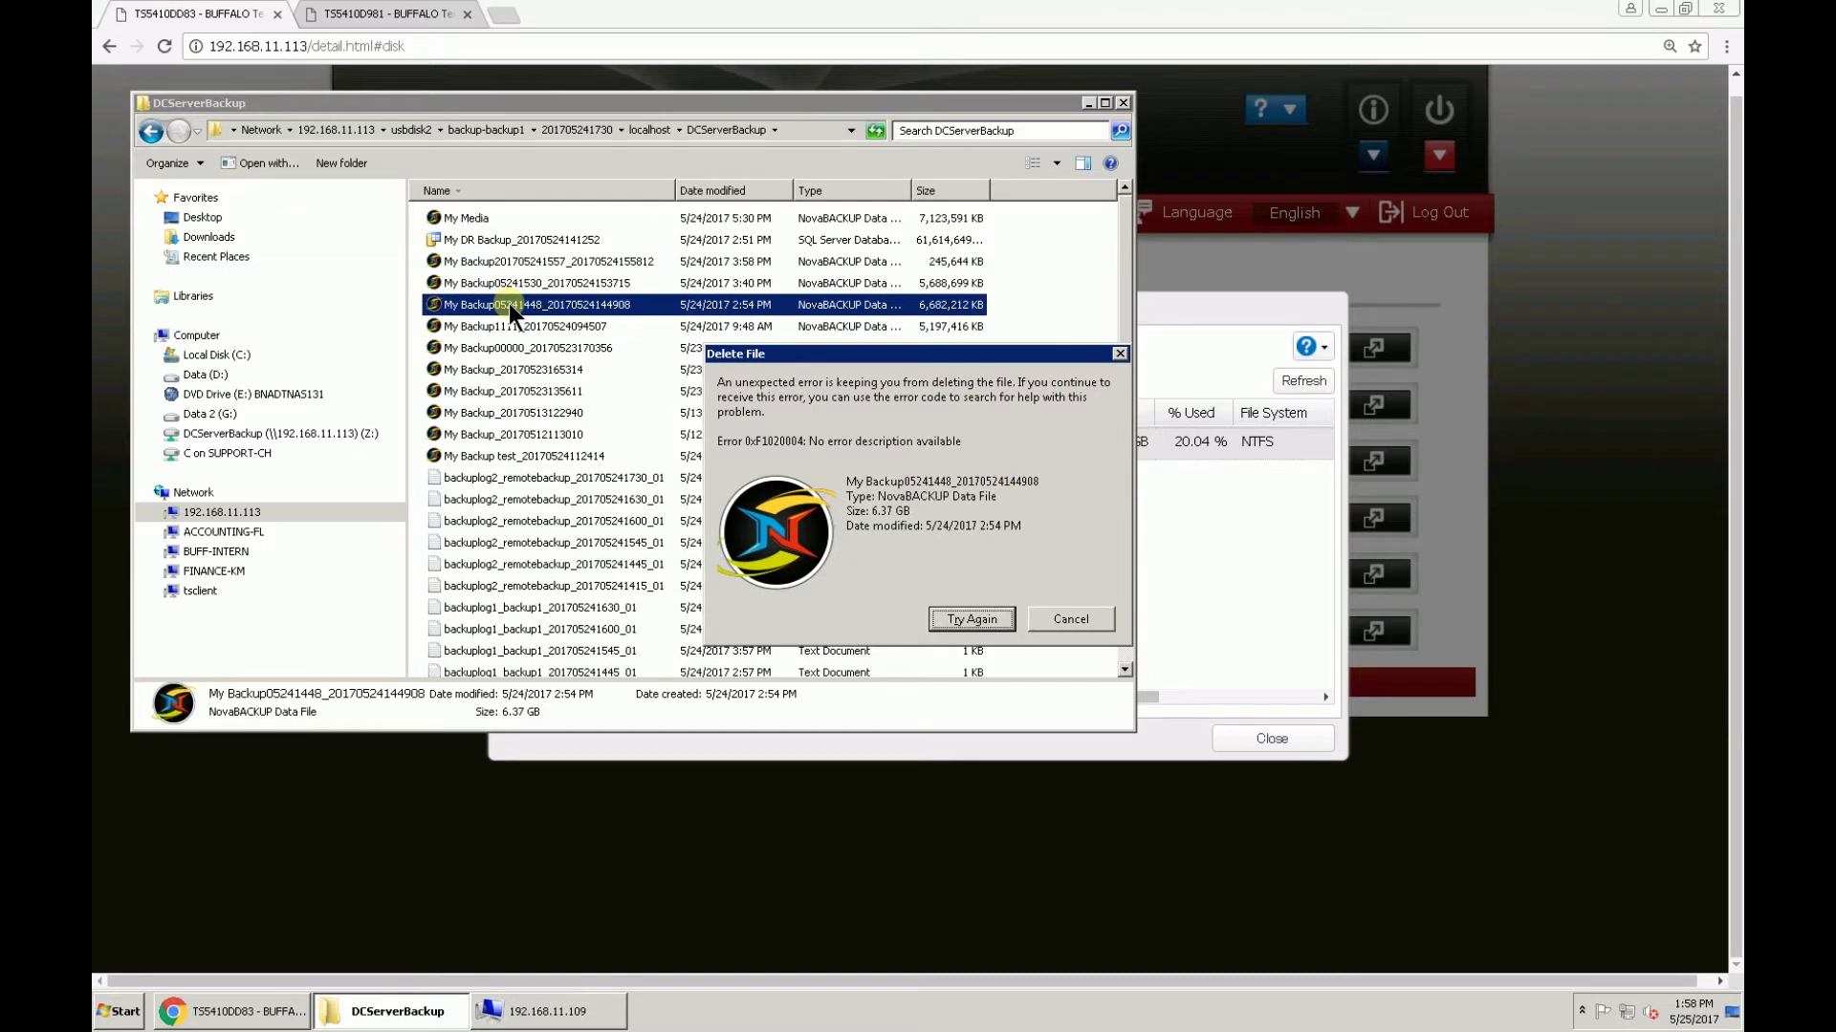
pyautogui.click(1006, 617)
pyautogui.click(1057, 621)
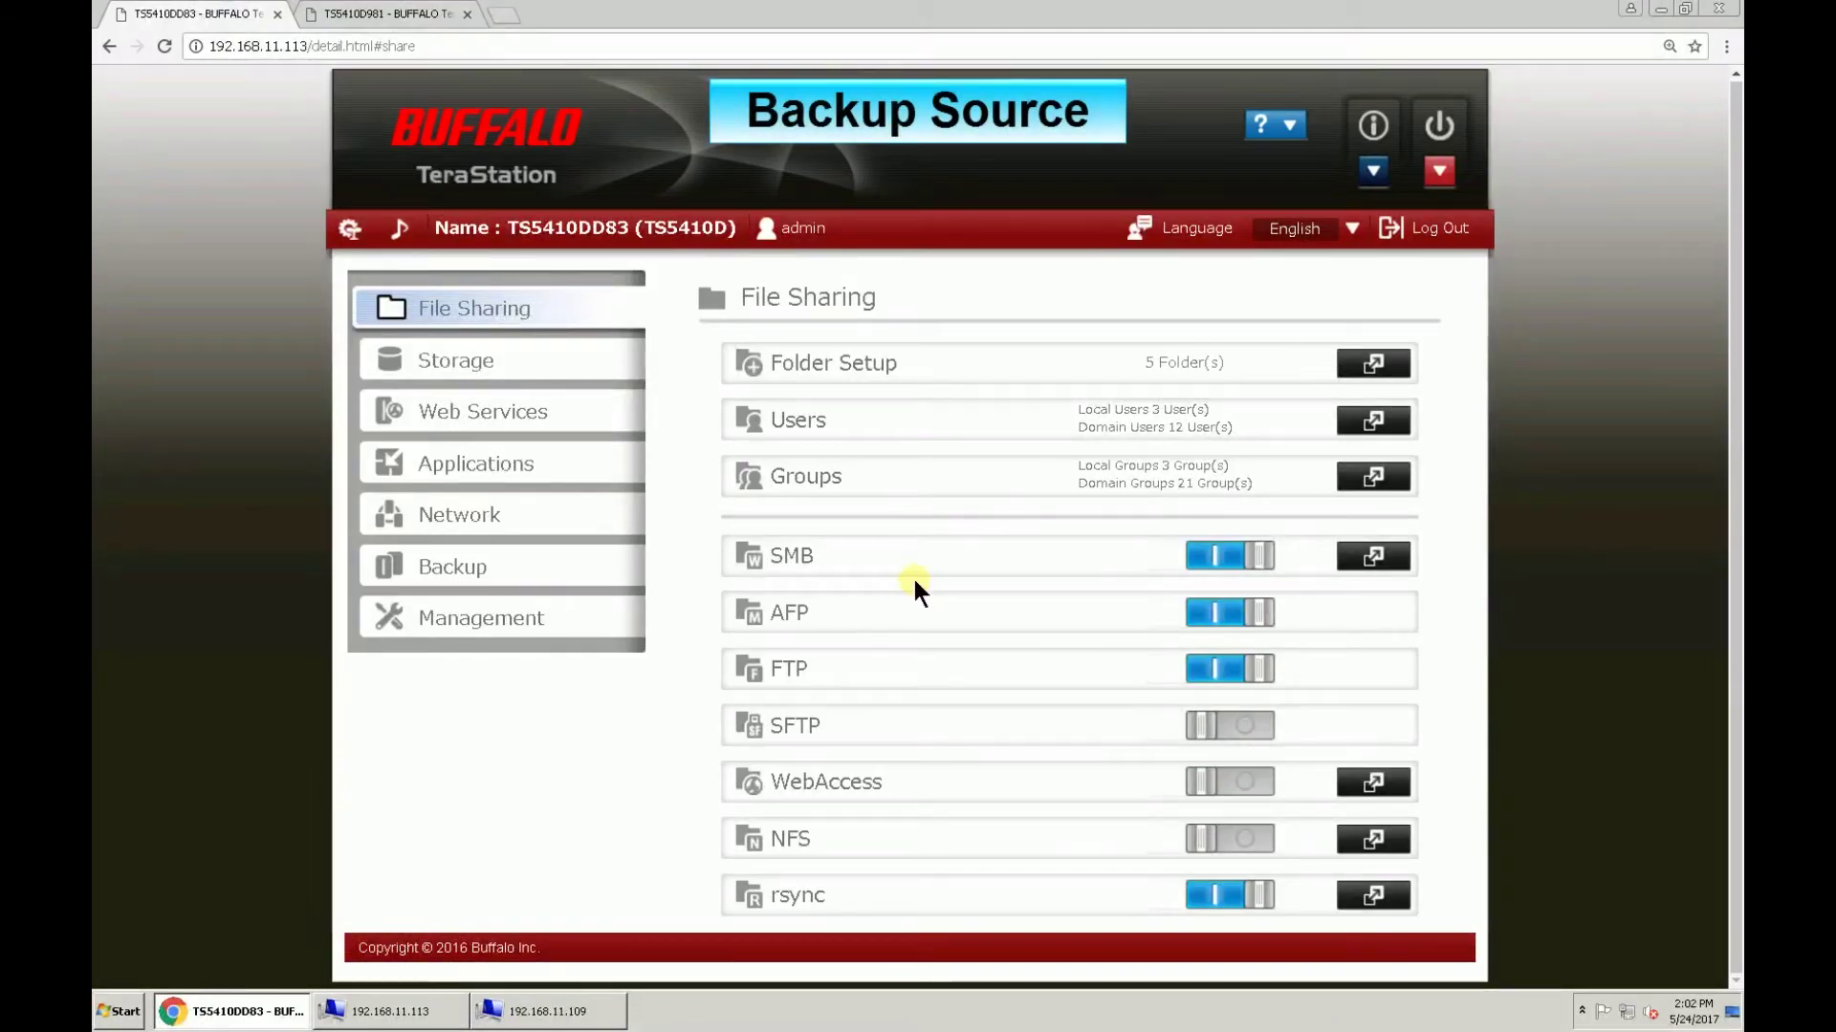
# Step: On the backup target TeraStation, start a new shared folder named TSbackup
pyautogui.click(432, 15)
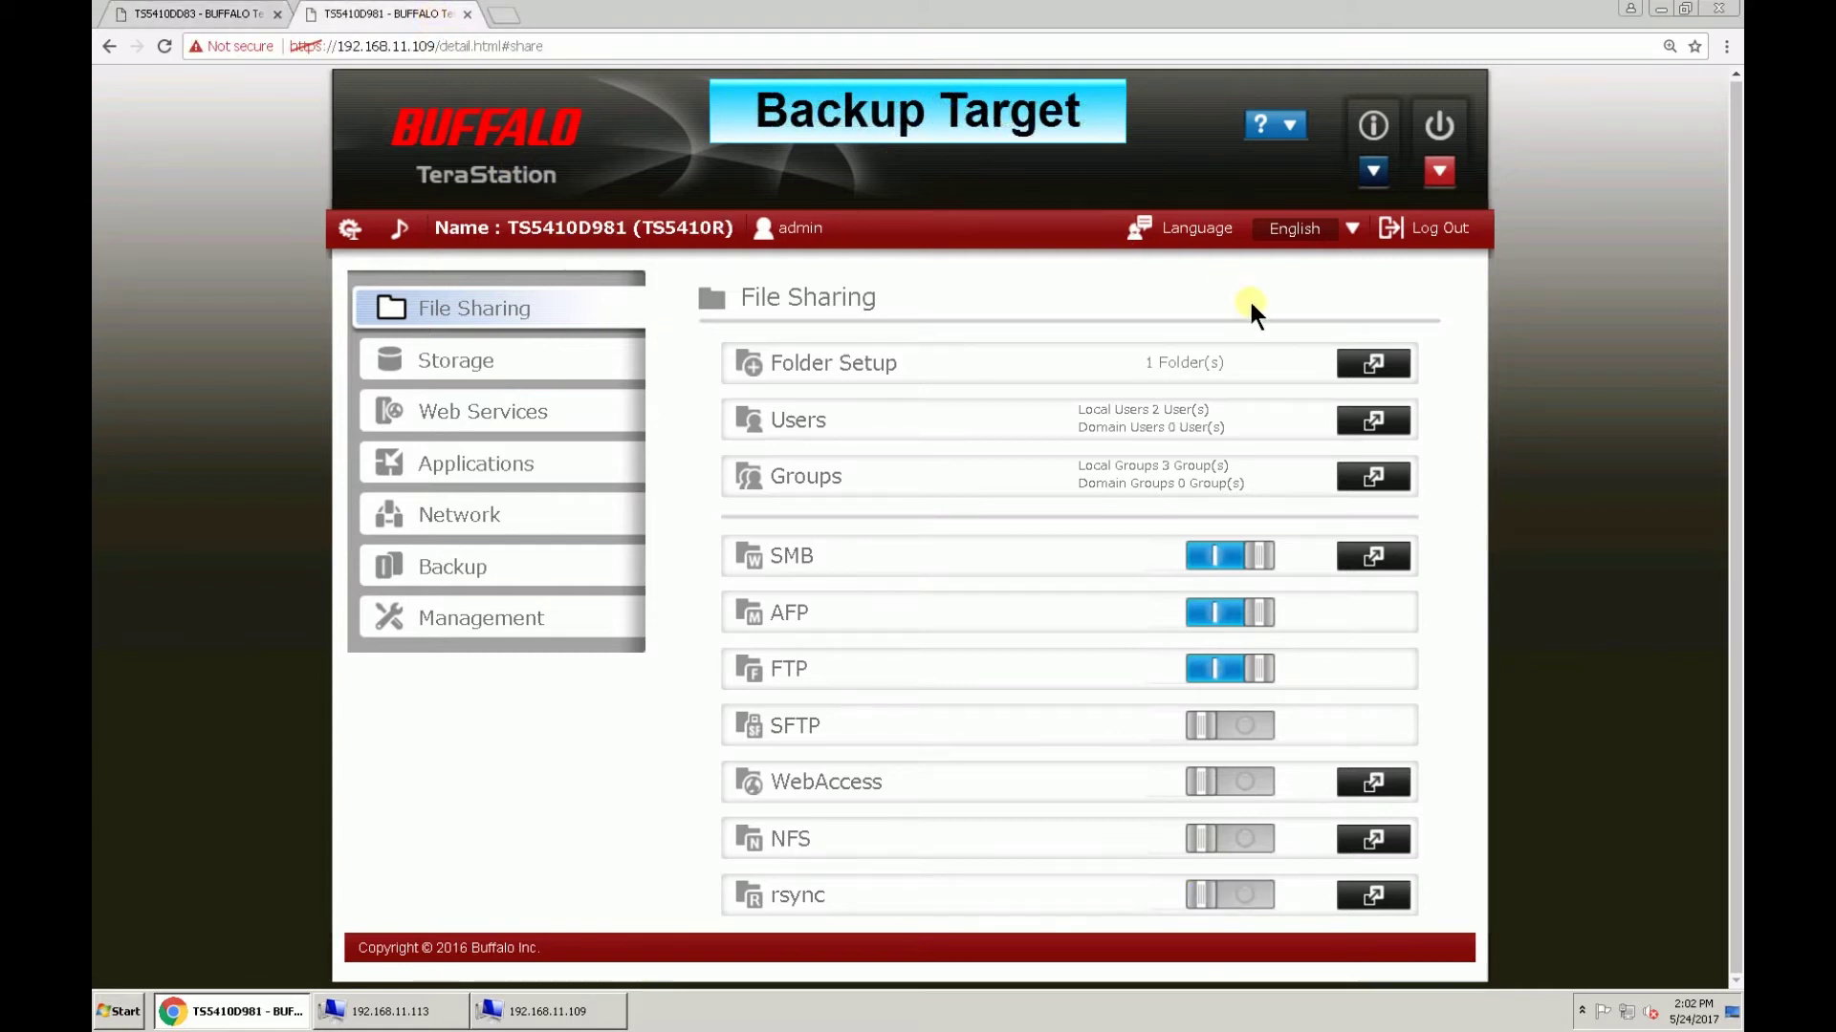
pyautogui.click(1348, 376)
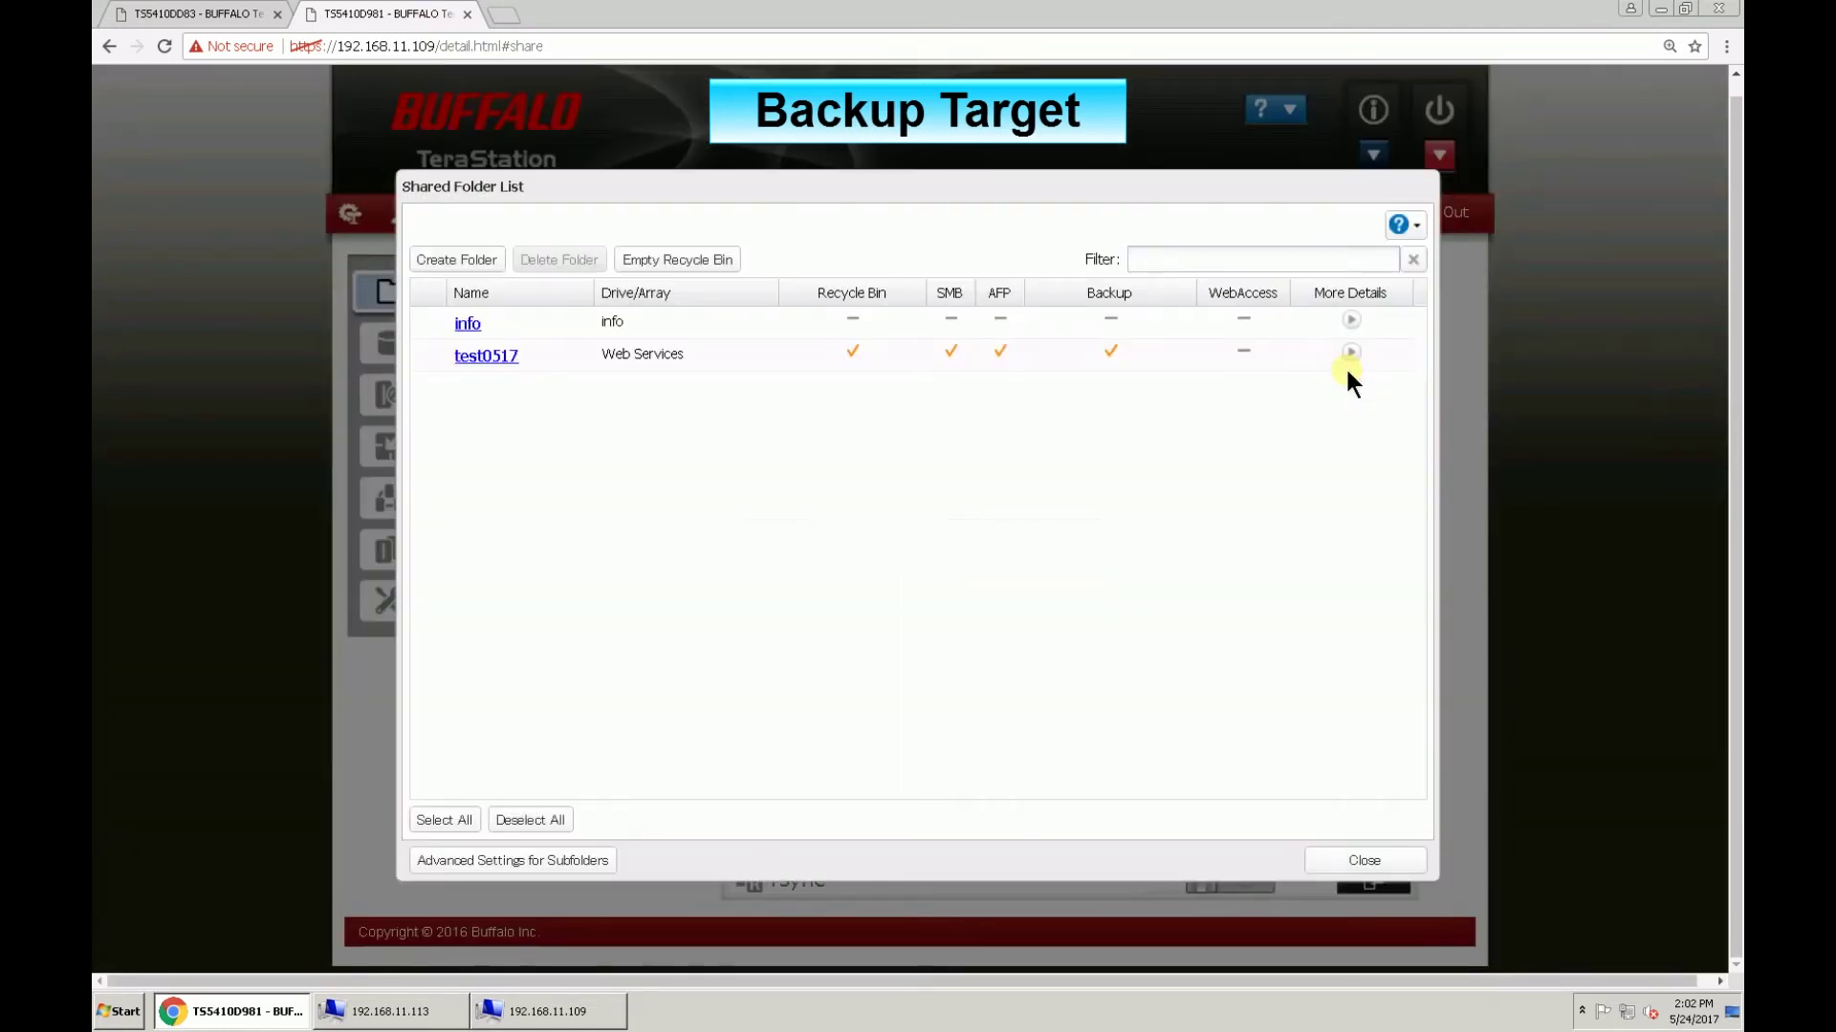
pyautogui.click(490, 260)
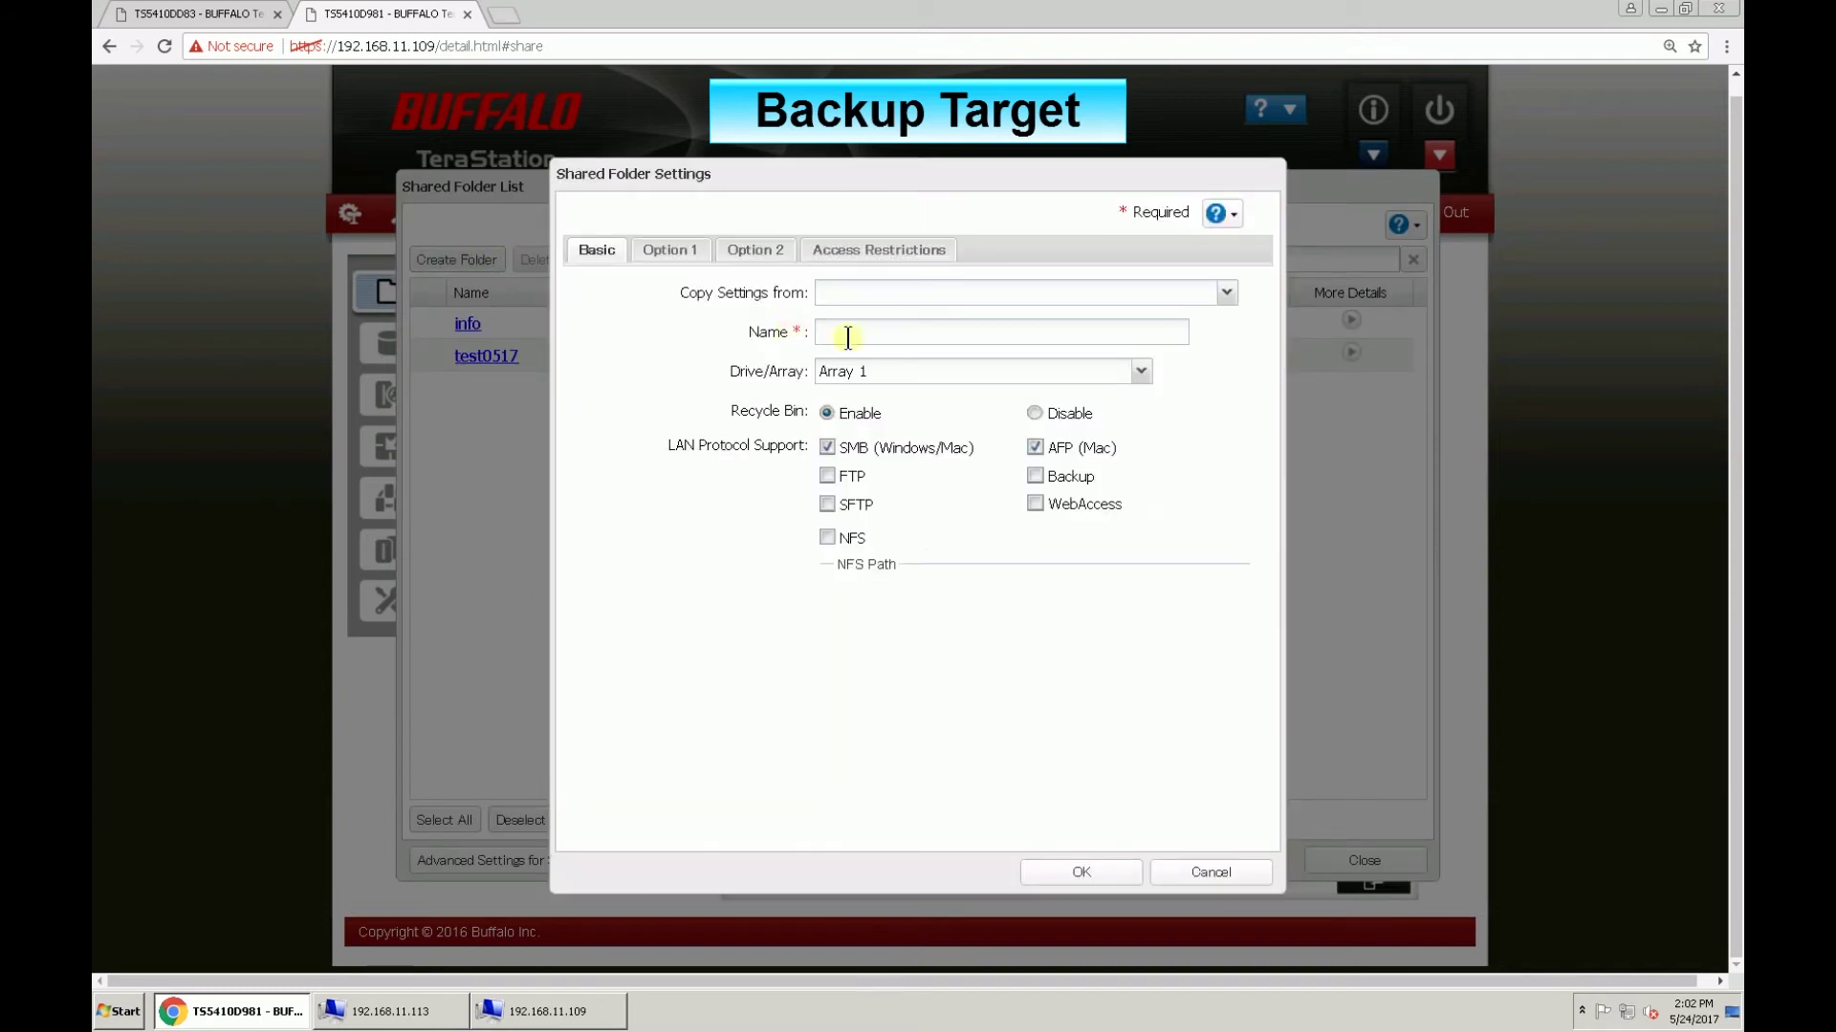
pyautogui.click(912, 339)
pyautogui.write('TSbackup')
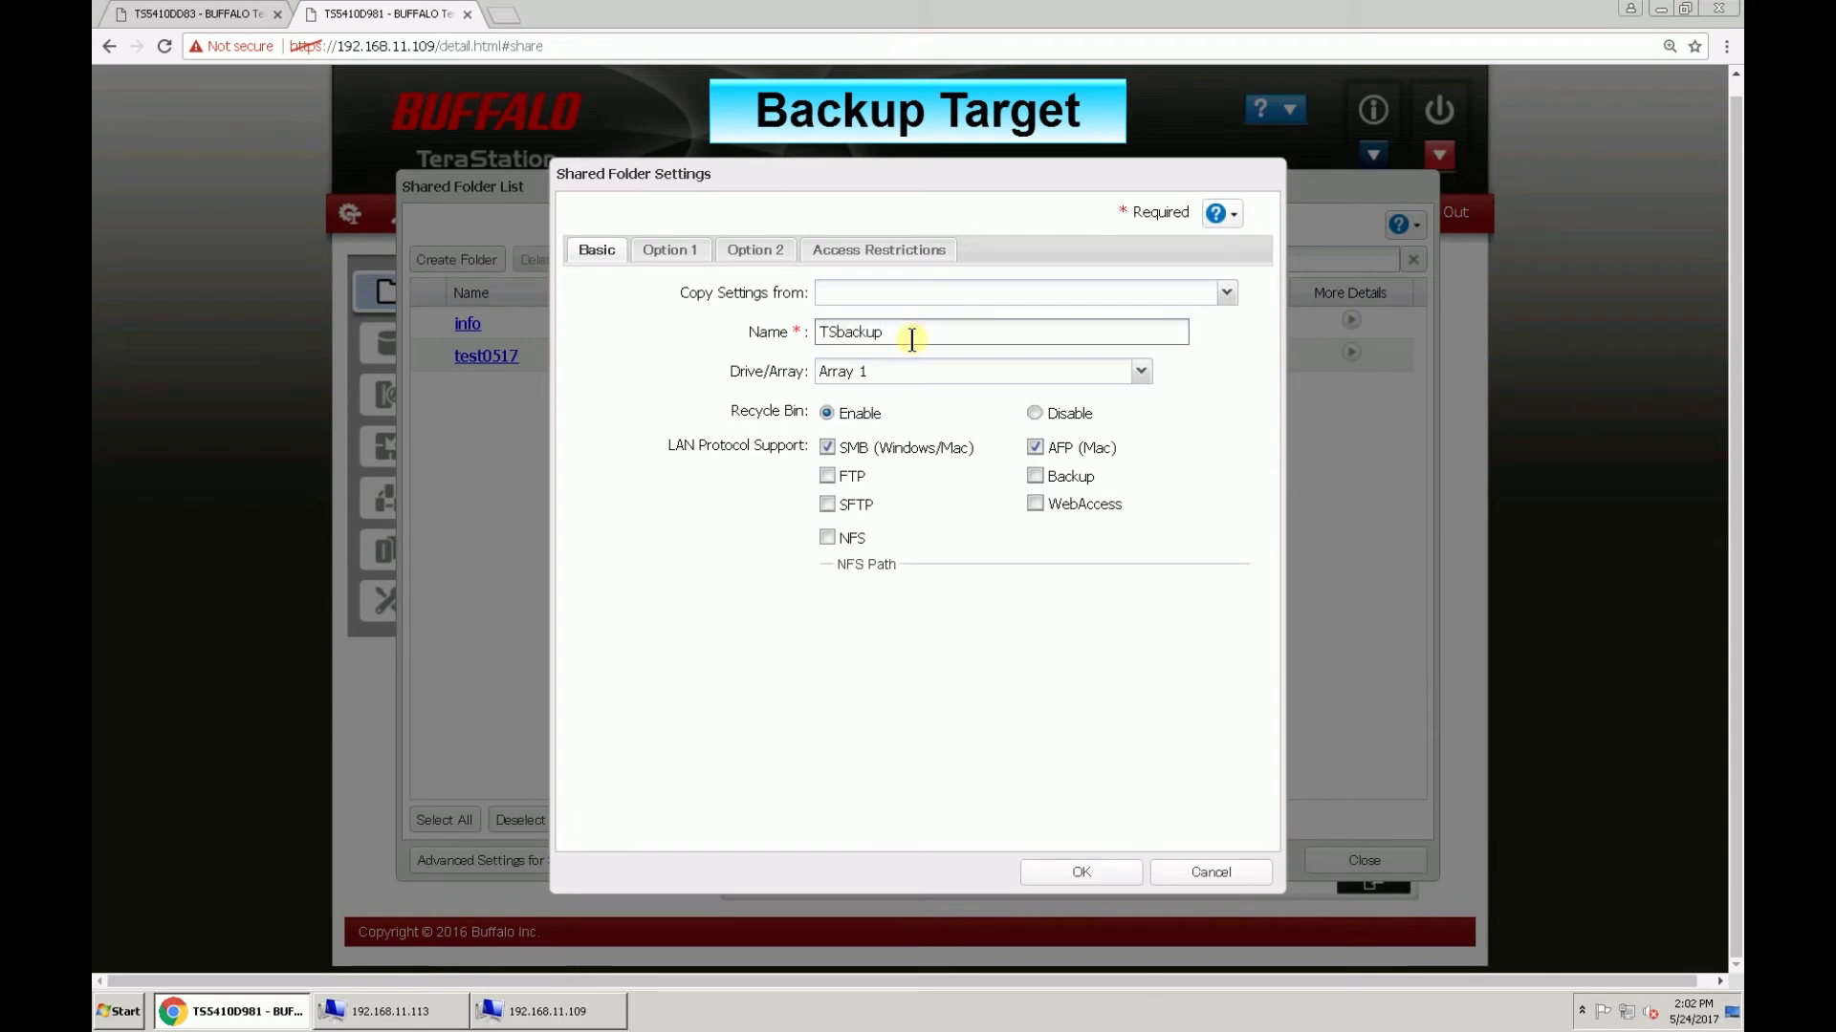
# Step: Enable Backup on TSbackup and give it a backup access key
pyautogui.click(1035, 476)
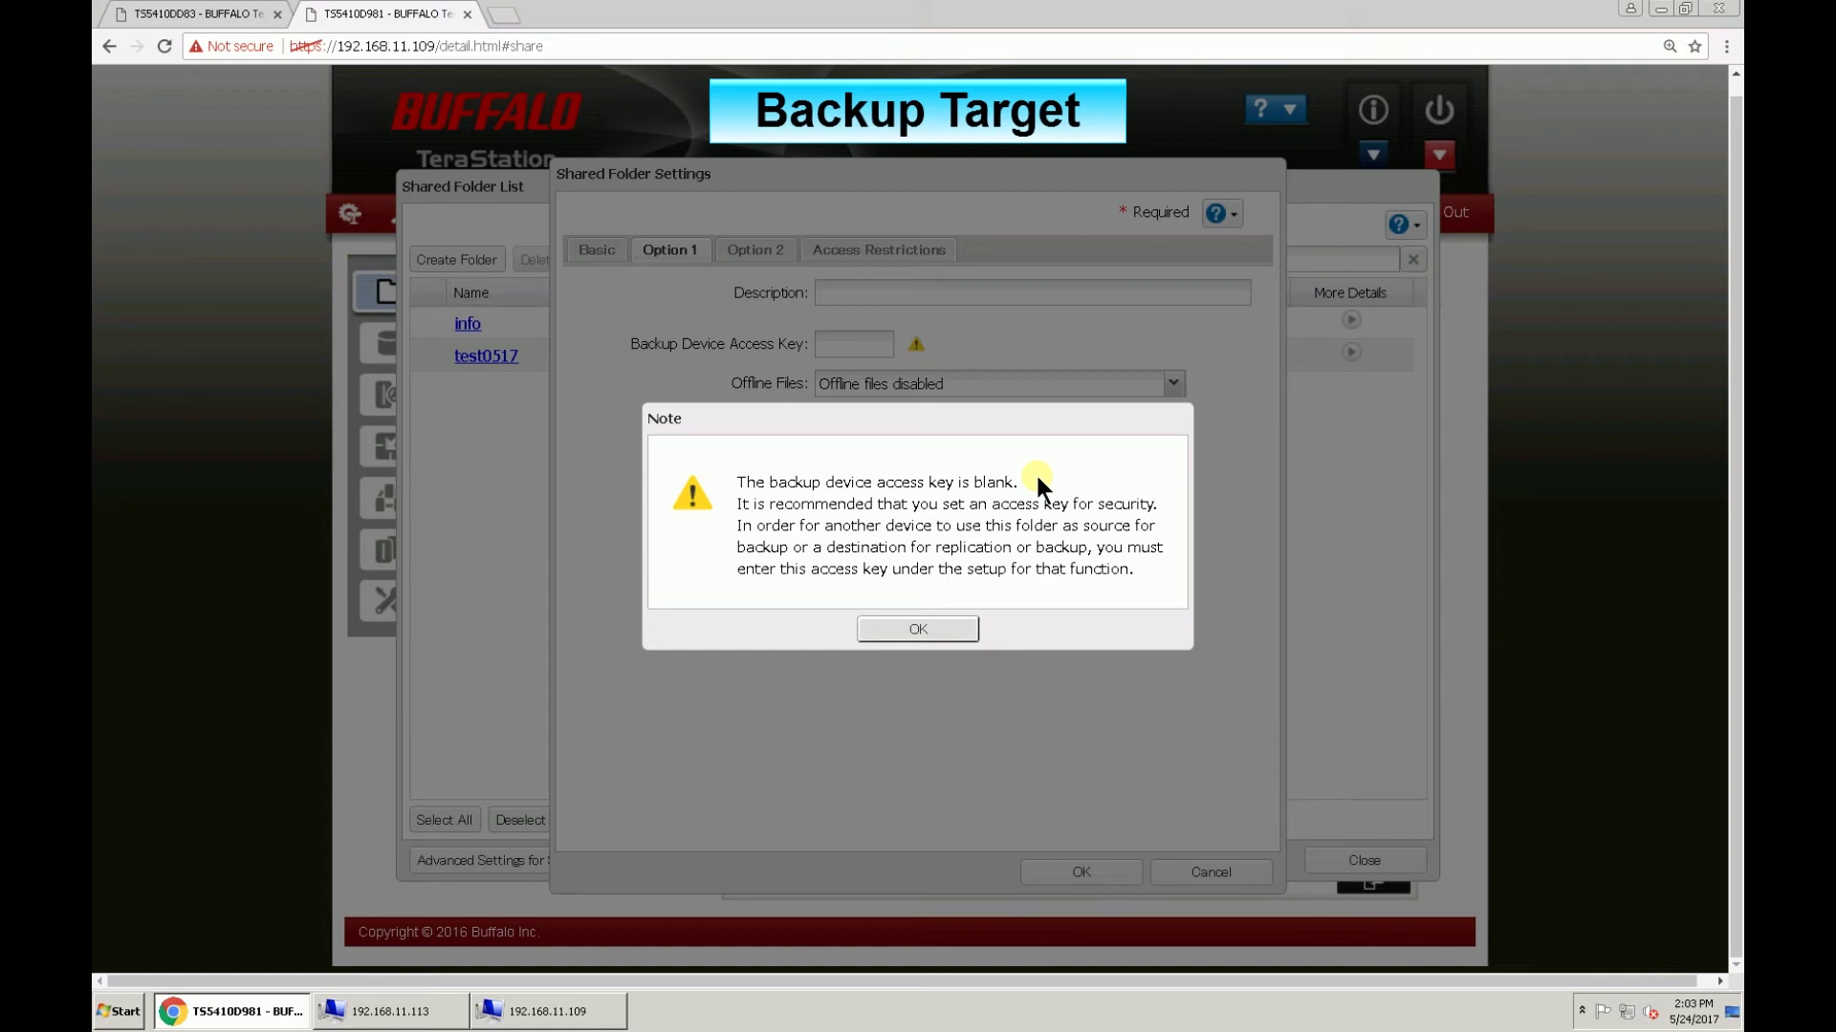
pyautogui.click(950, 639)
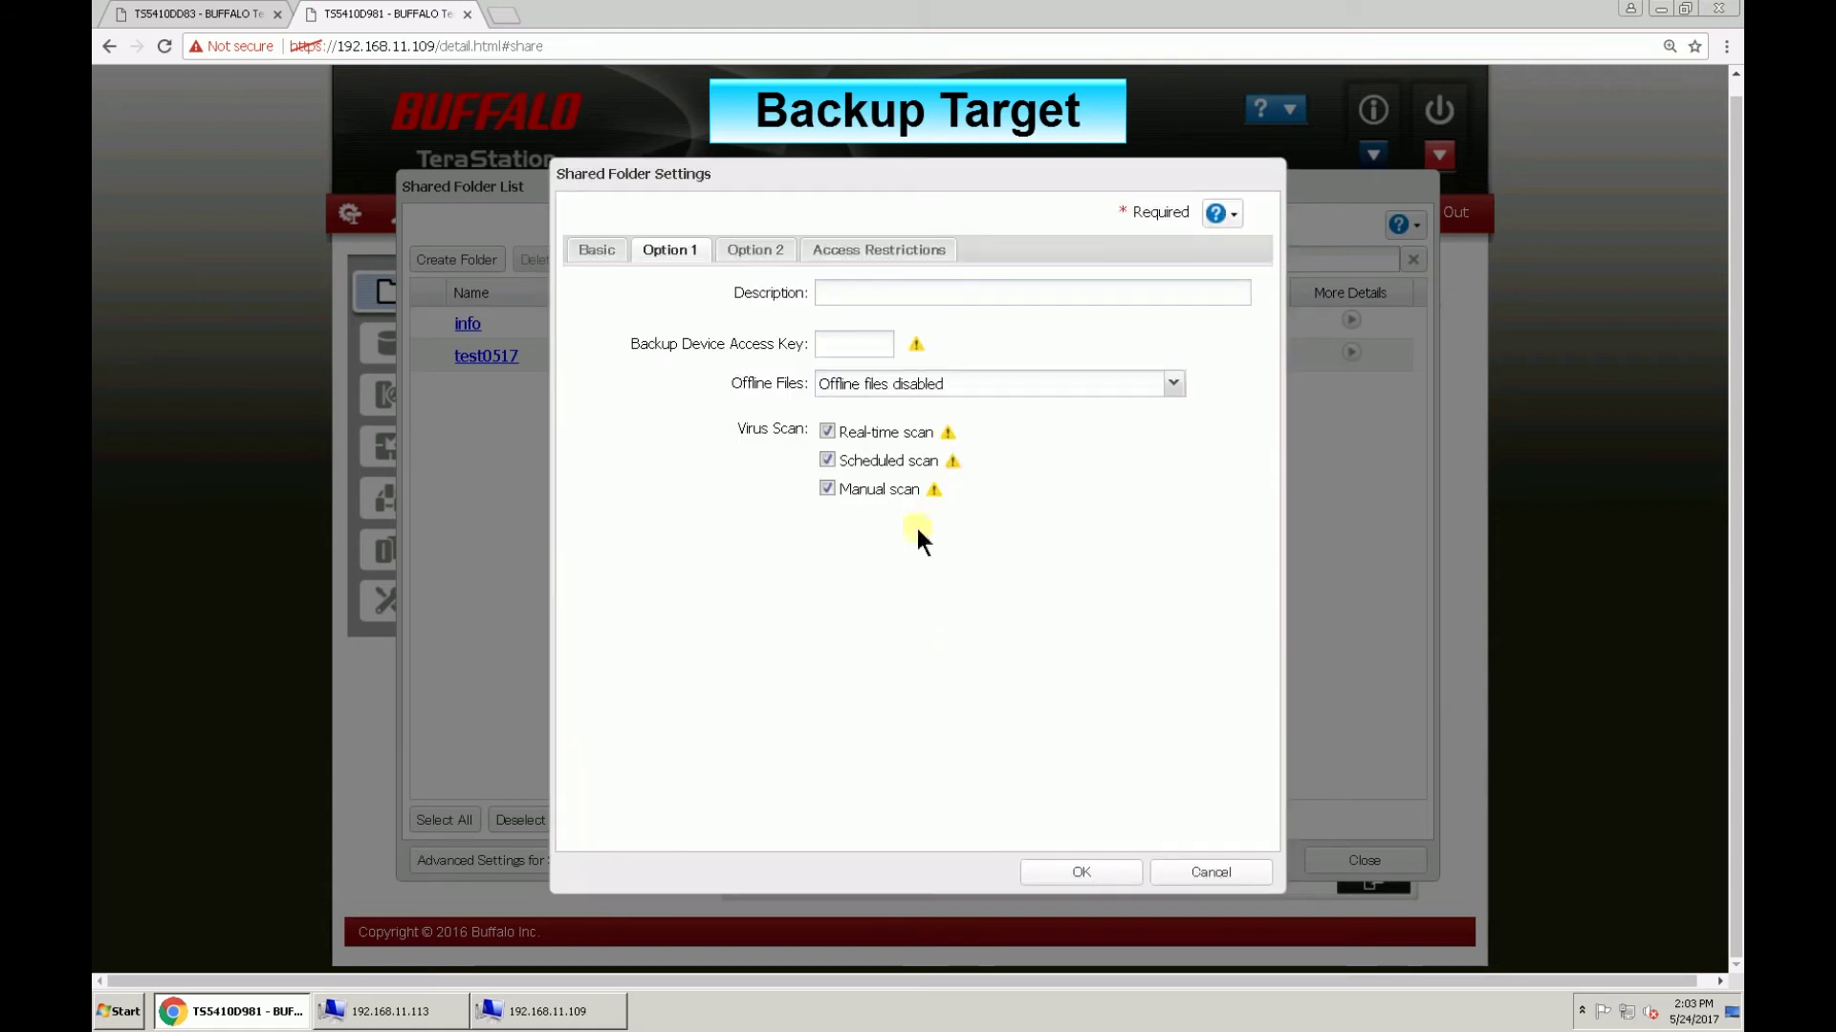
pyautogui.click(866, 343)
pyautogui.write('1234')
# Step: Make TSbackup read only, save the folder, and close the shared folder list
pyautogui.click(776, 256)
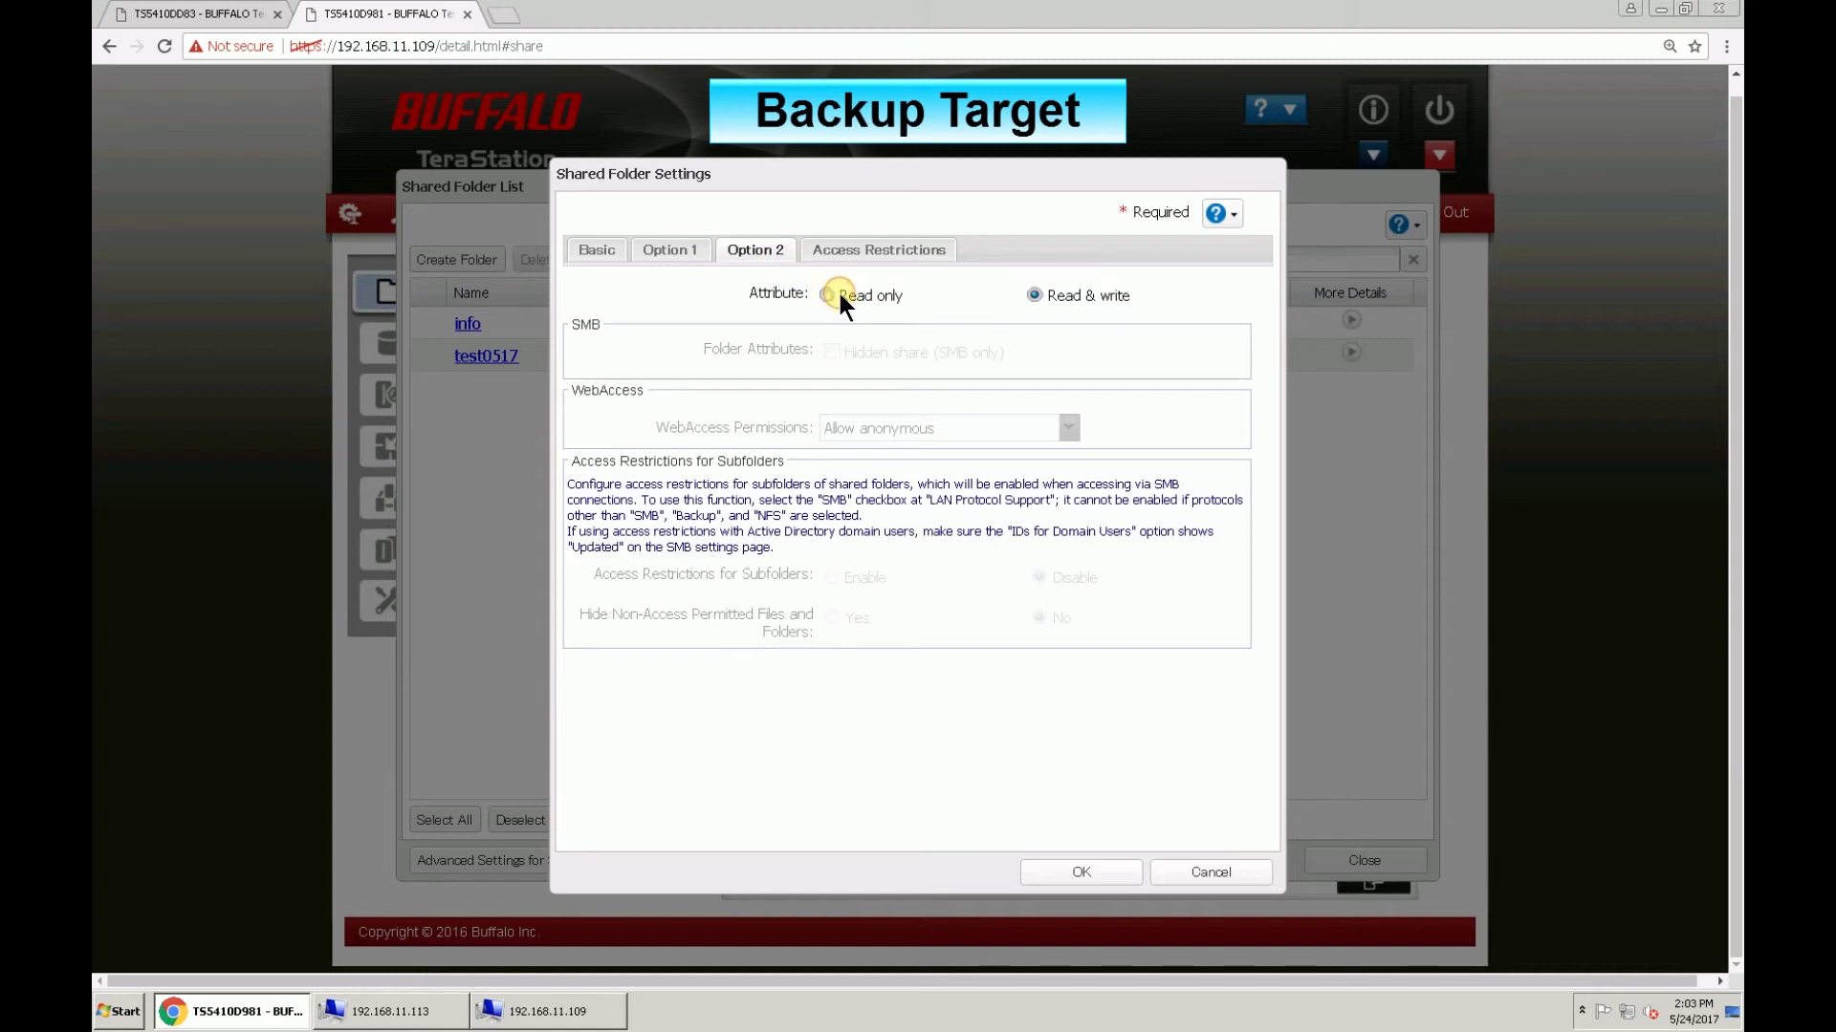
pyautogui.click(829, 295)
pyautogui.click(615, 254)
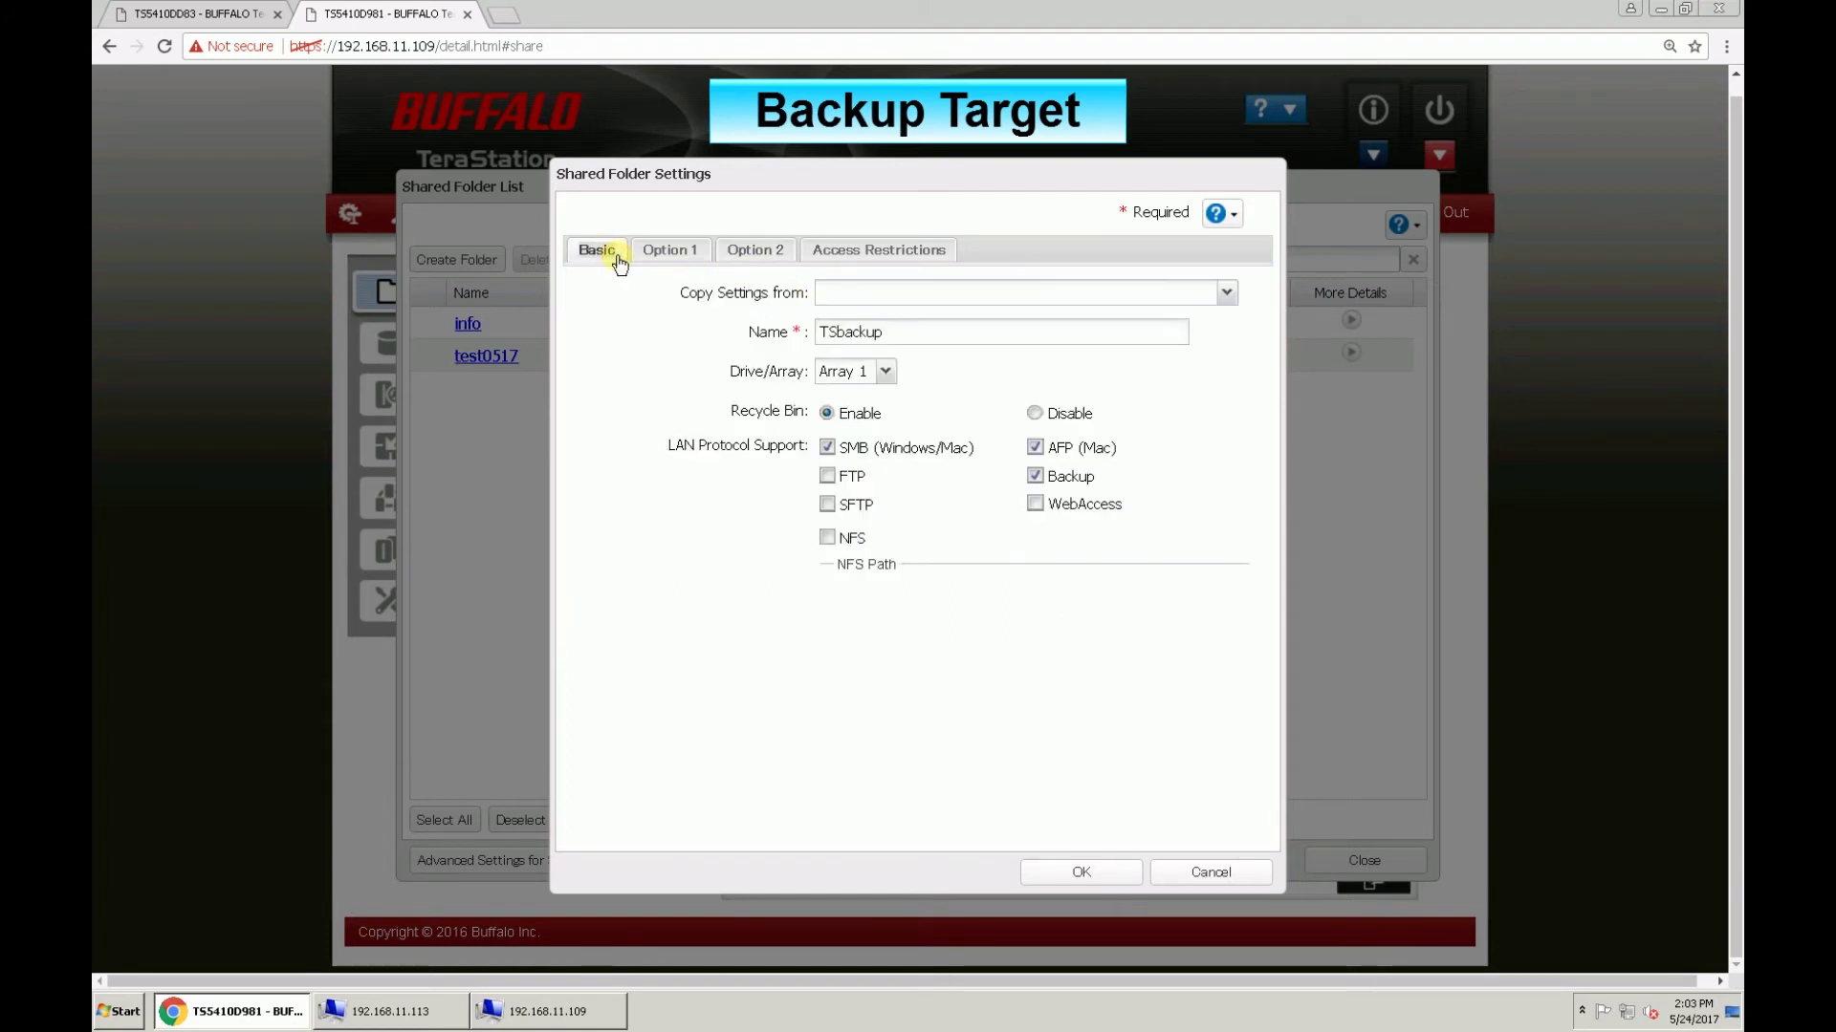
pyautogui.click(1079, 866)
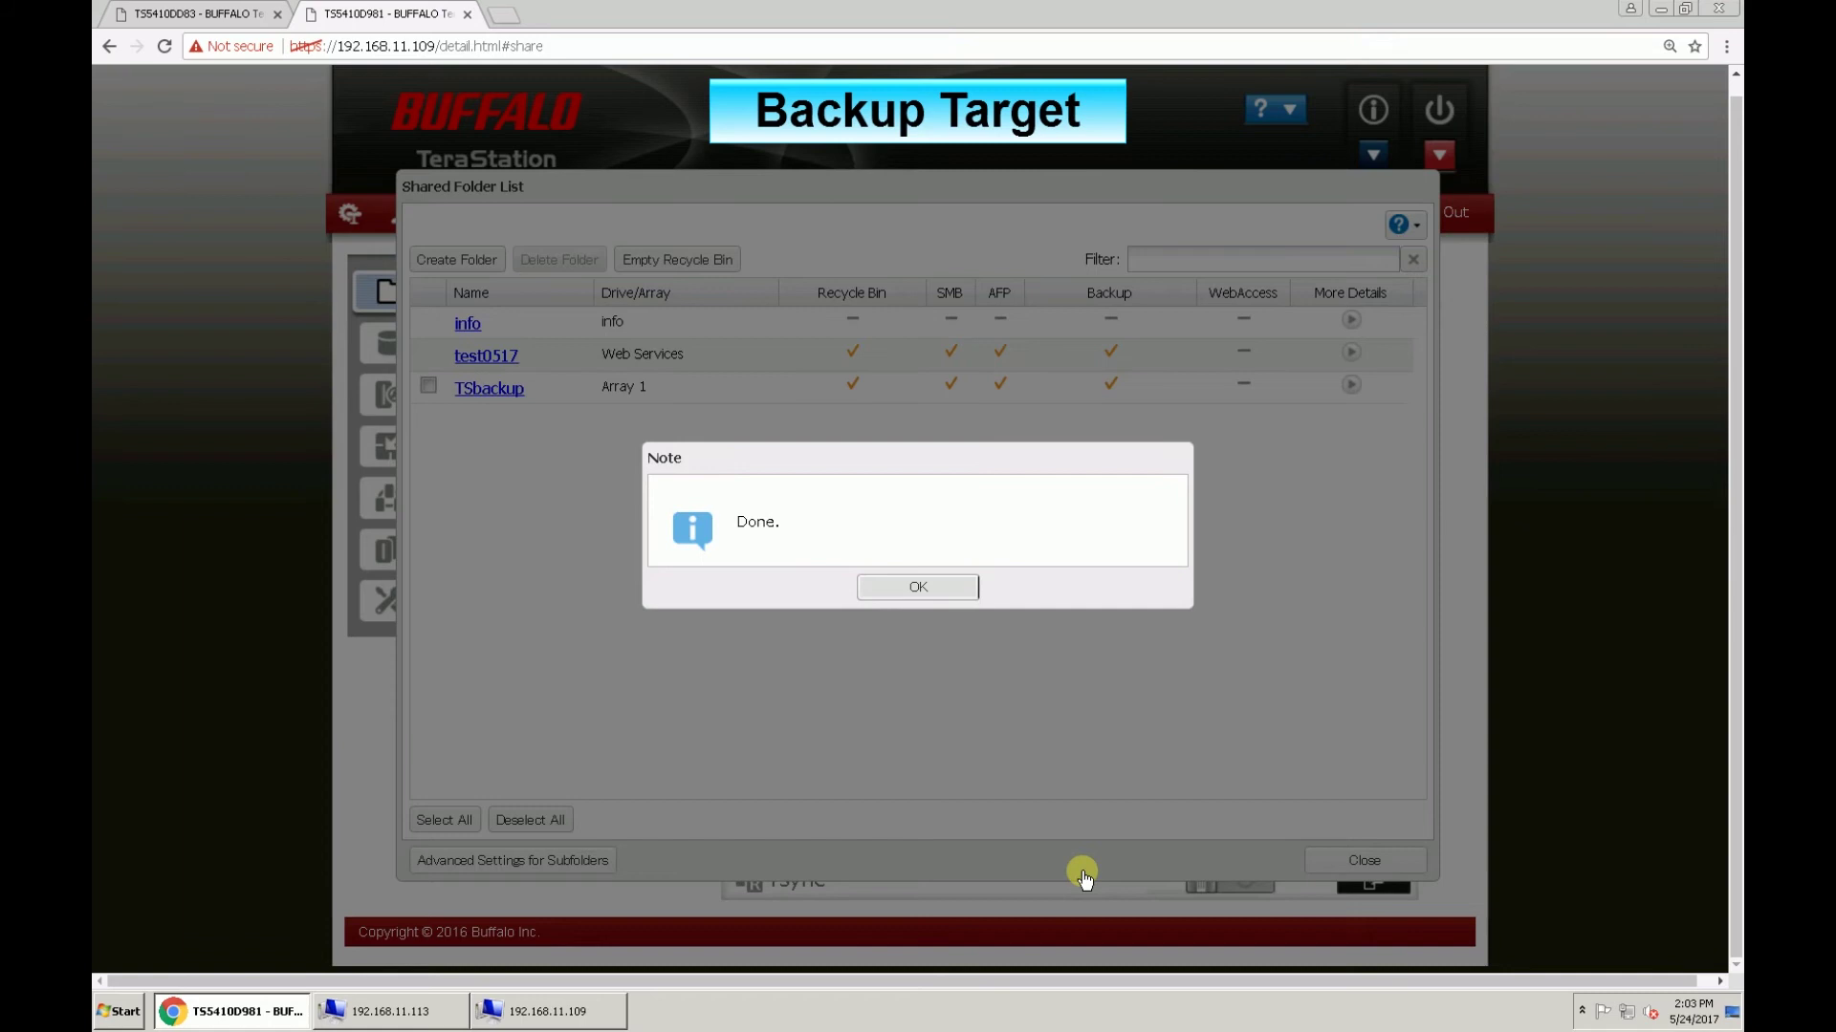
pyautogui.press('Return')
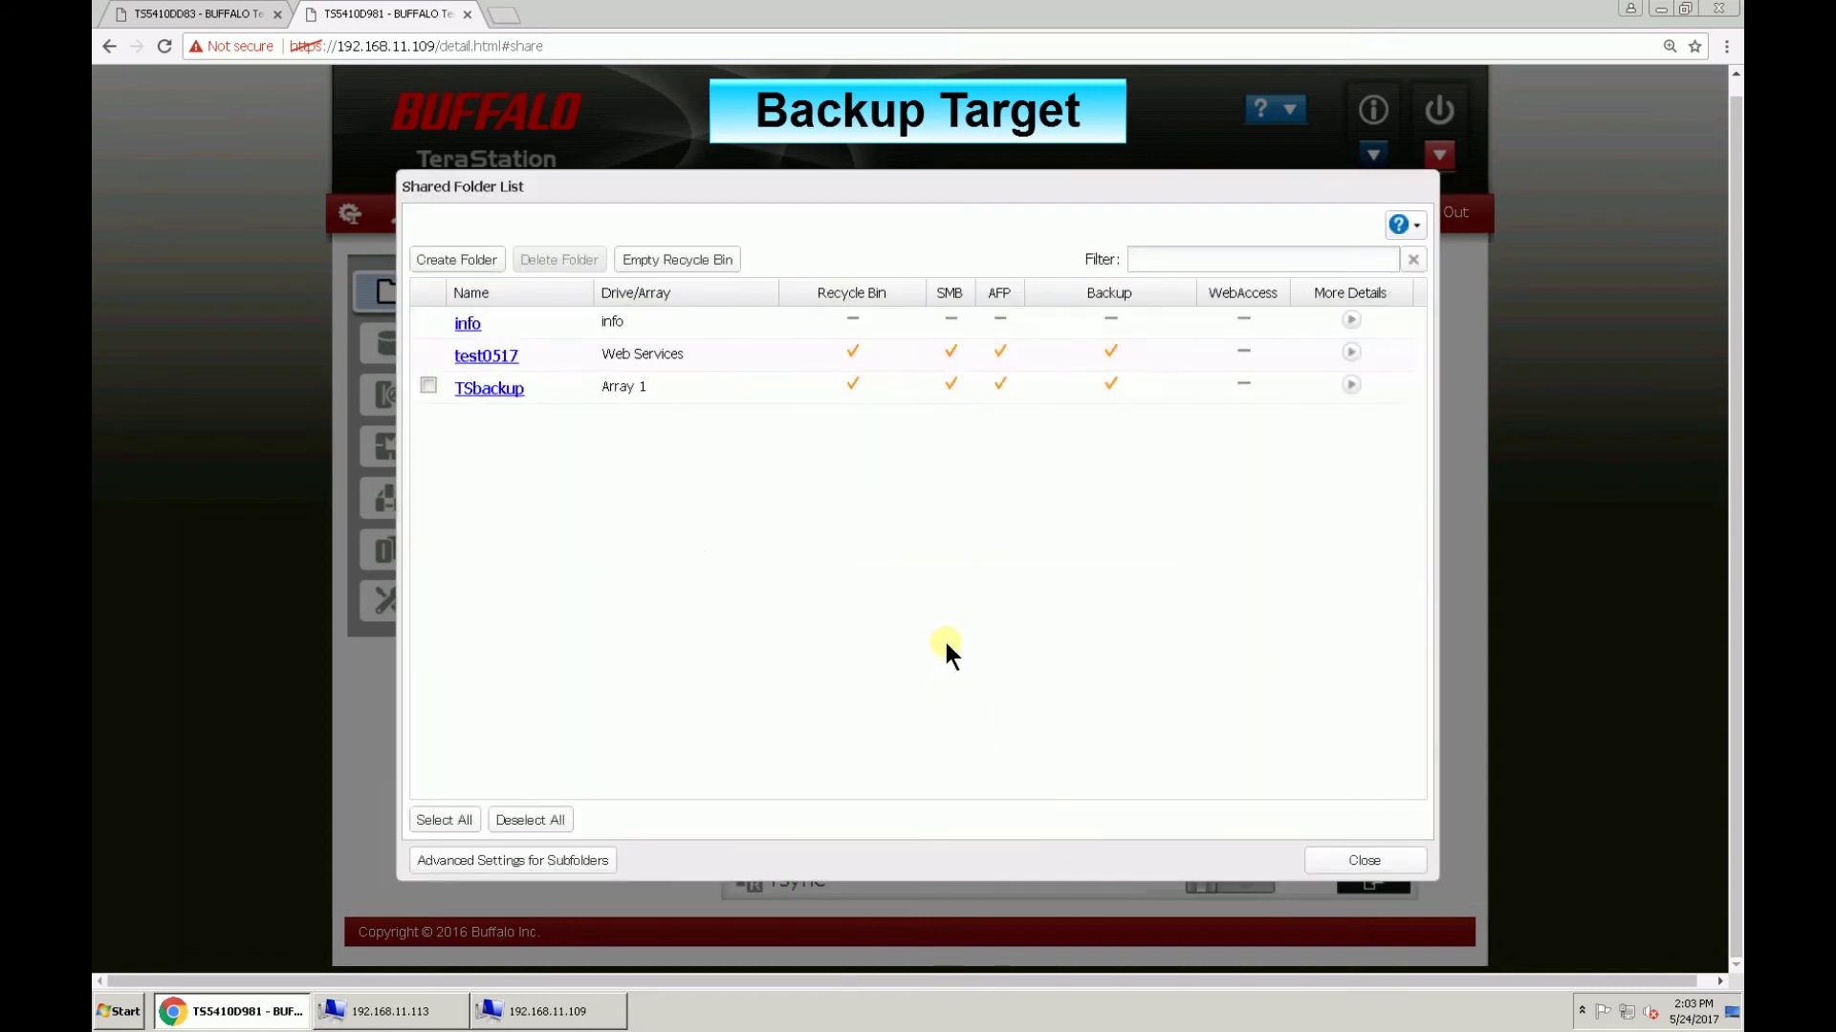
pyautogui.click(1367, 863)
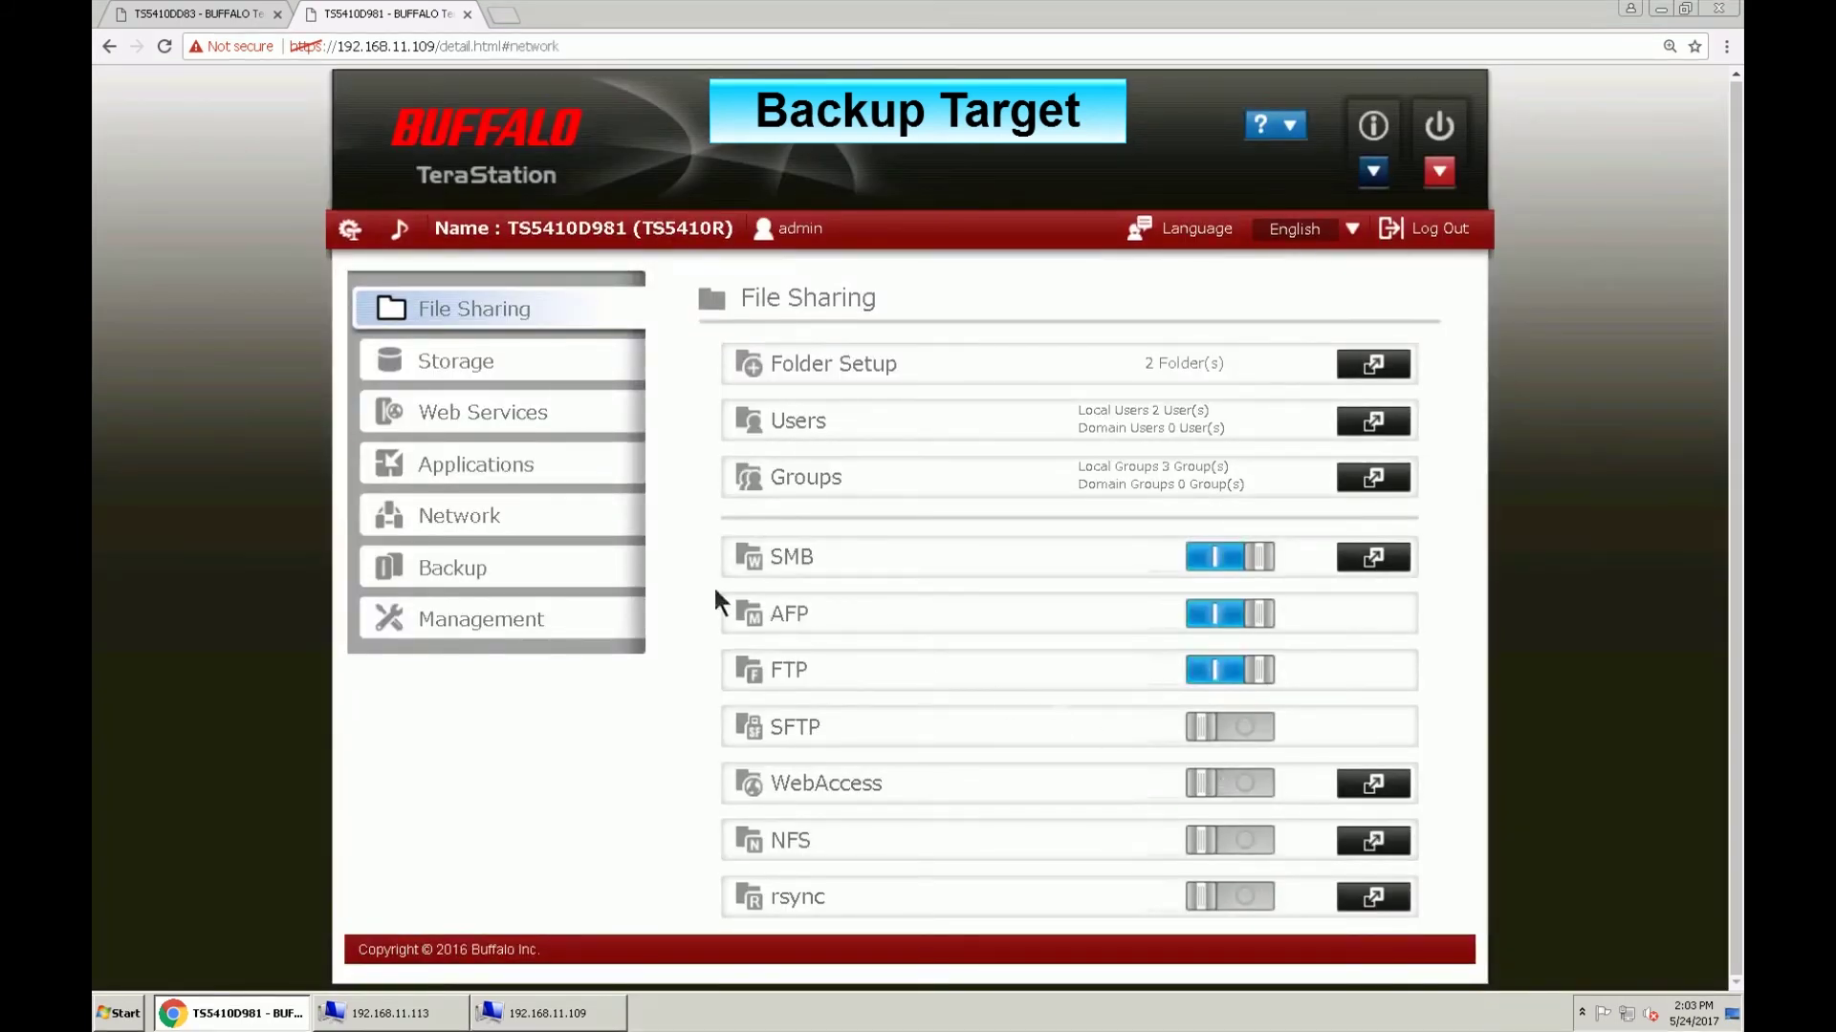
# Step: Check the Network service port restrictions, where Backup is allowed only on LAN Port 3
pyautogui.click(504, 518)
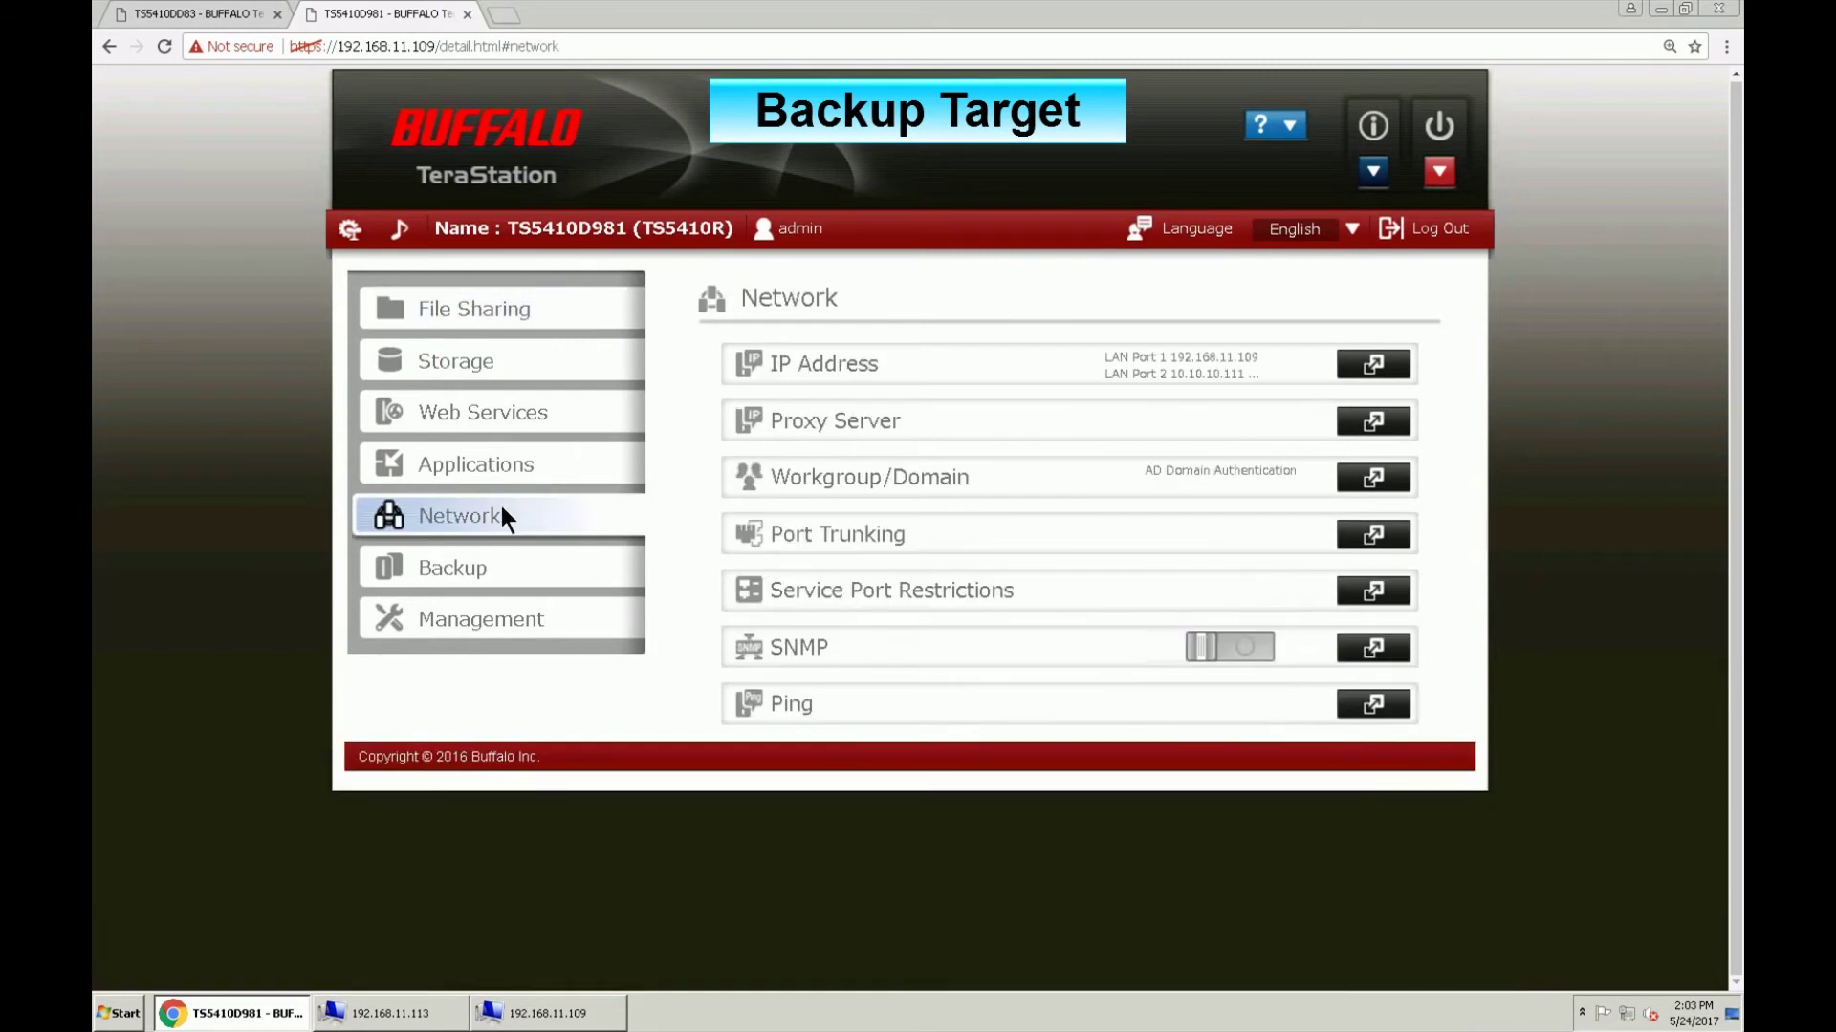
pyautogui.click(1399, 598)
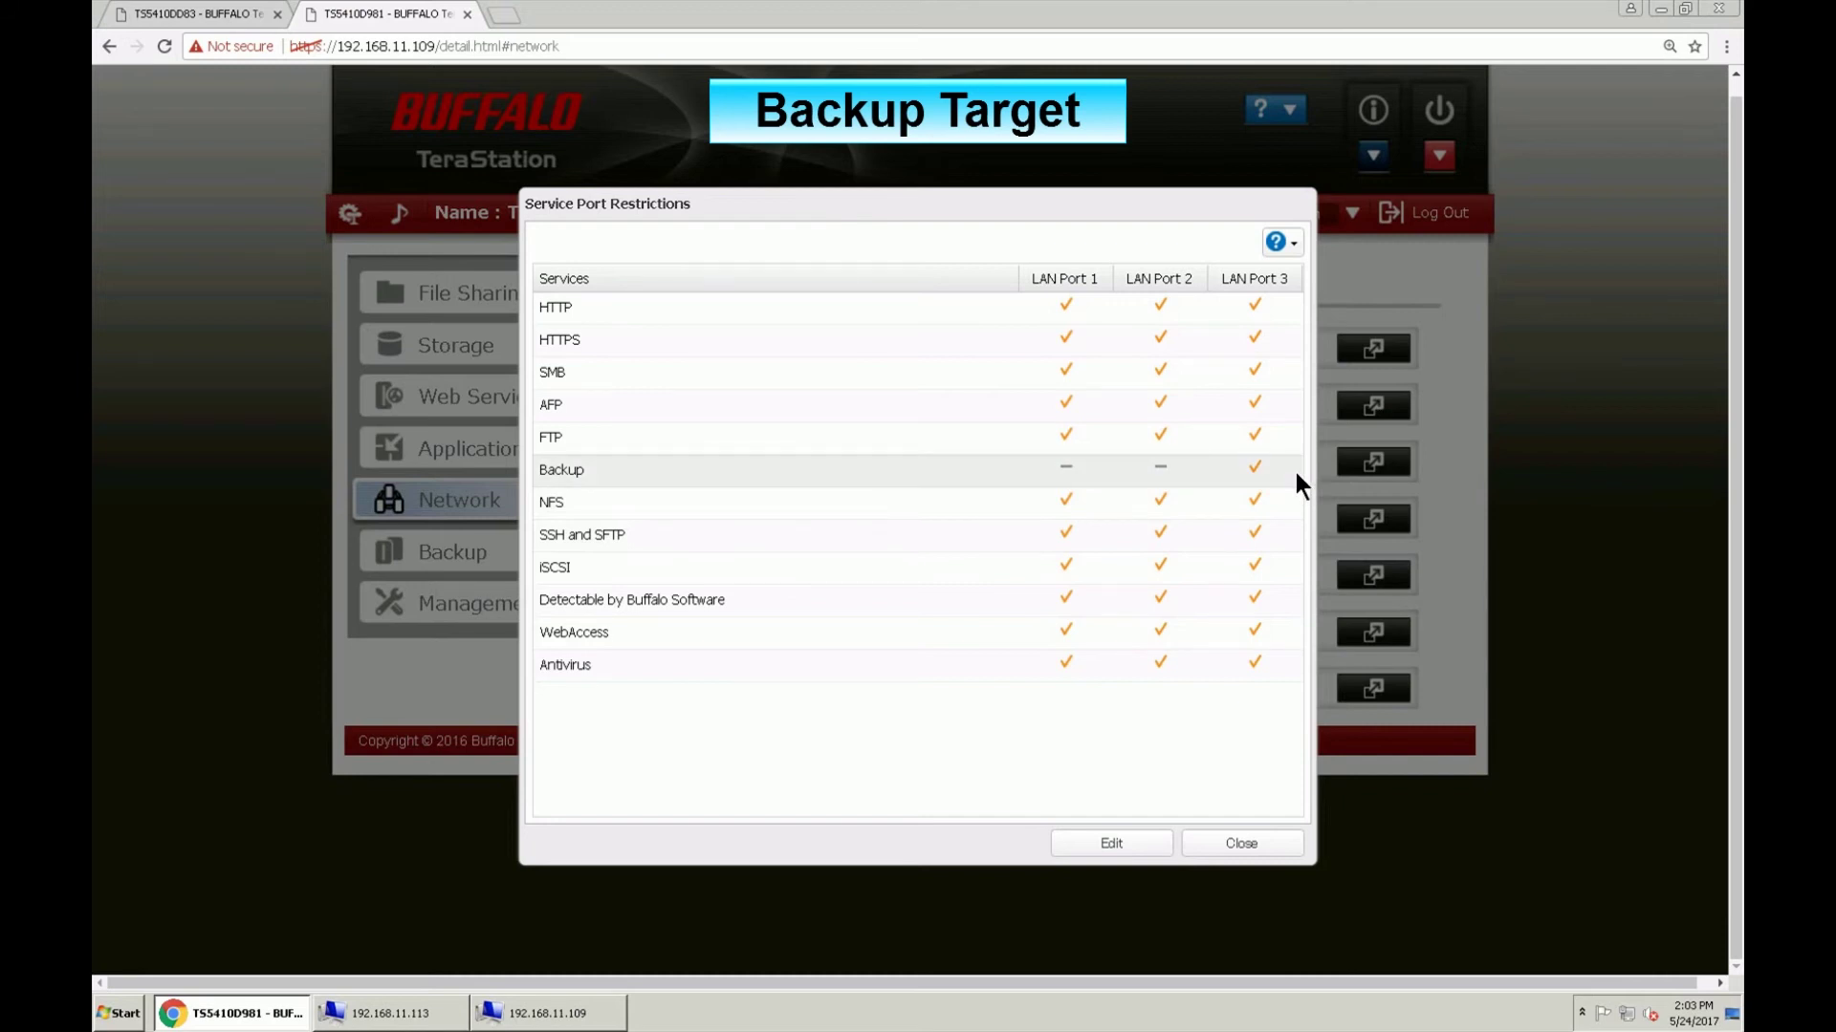
pyautogui.click(1286, 848)
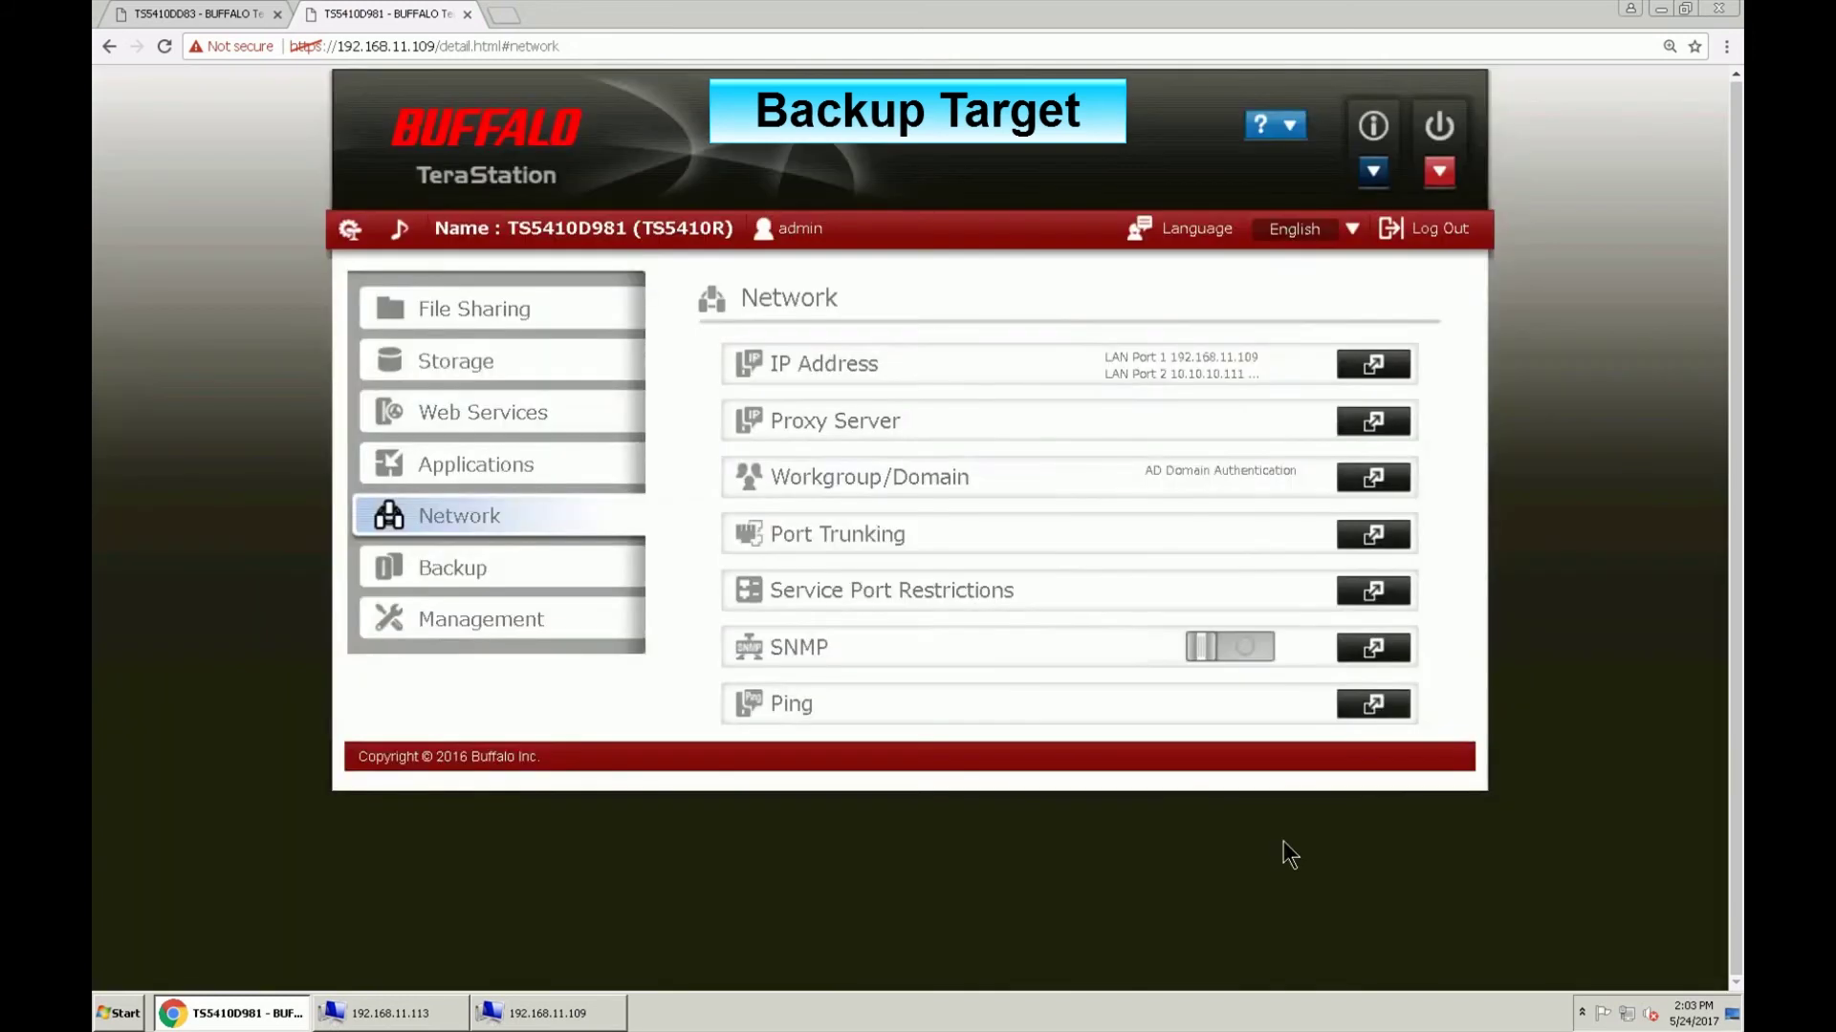
# Step: On source TS5410DD83, set the backup device access key in the Backup List
pyautogui.click(223, 19)
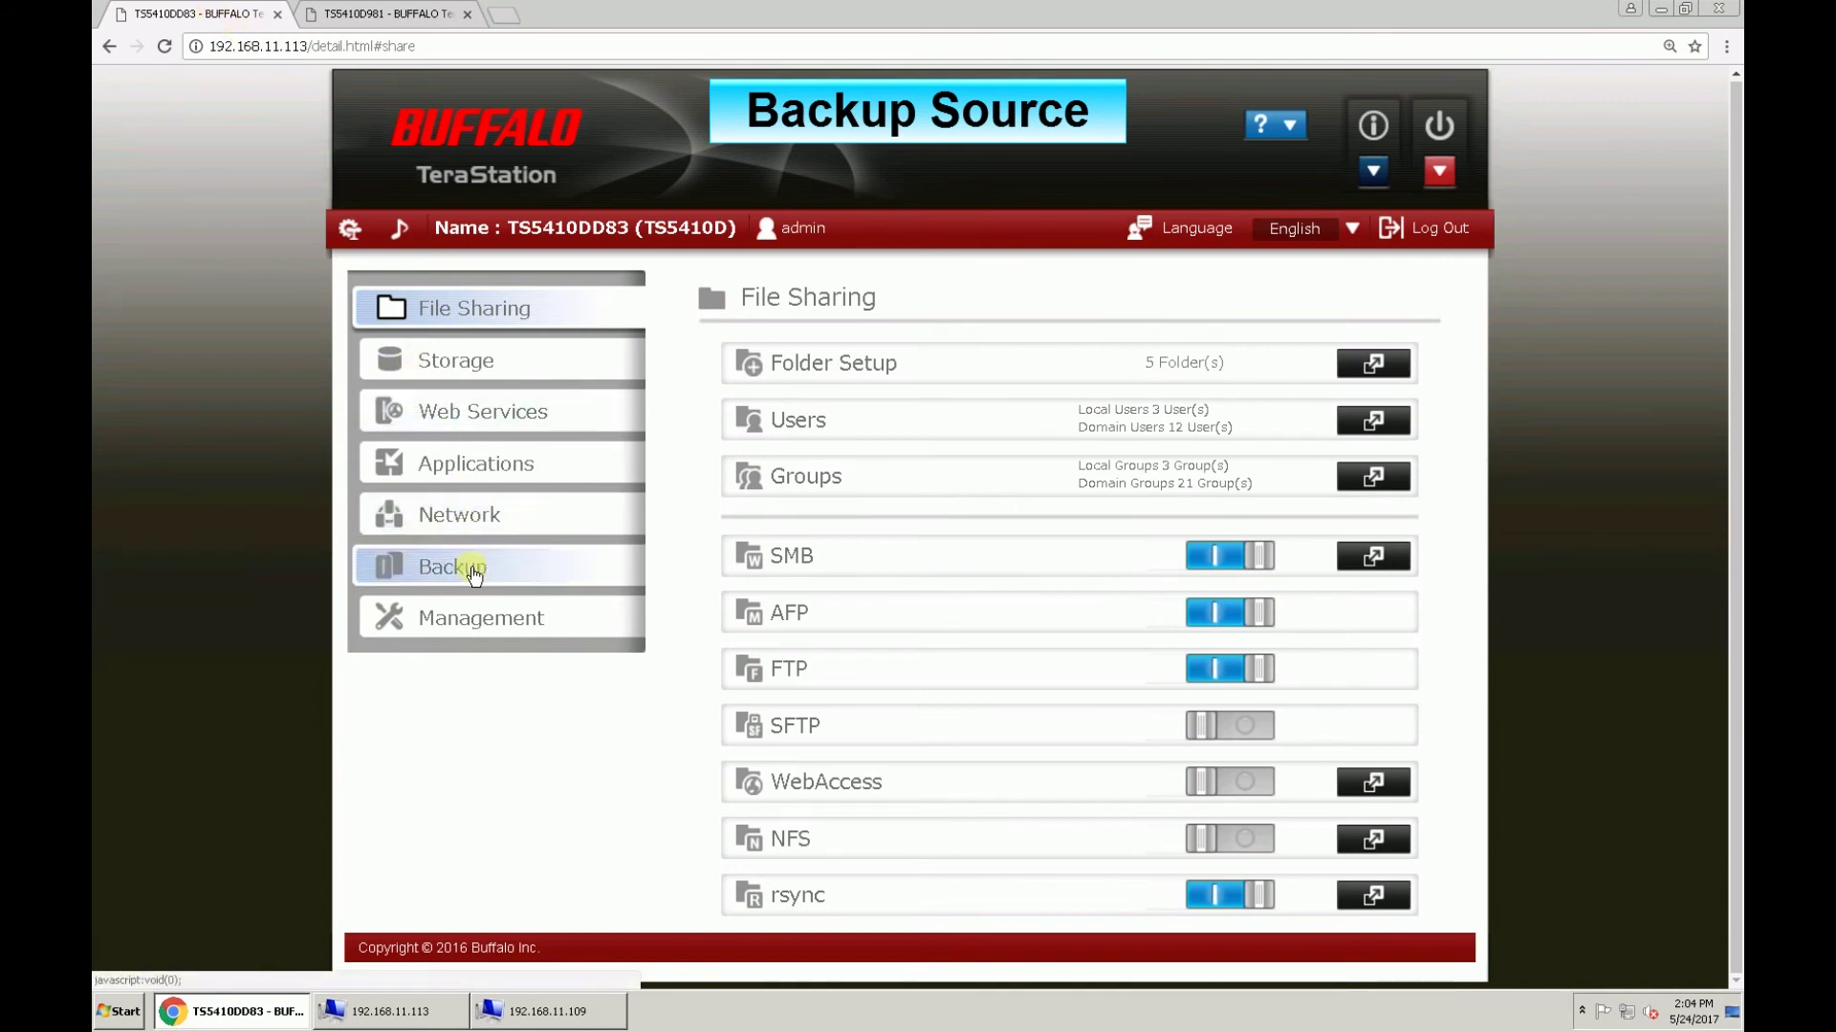
pyautogui.click(473, 571)
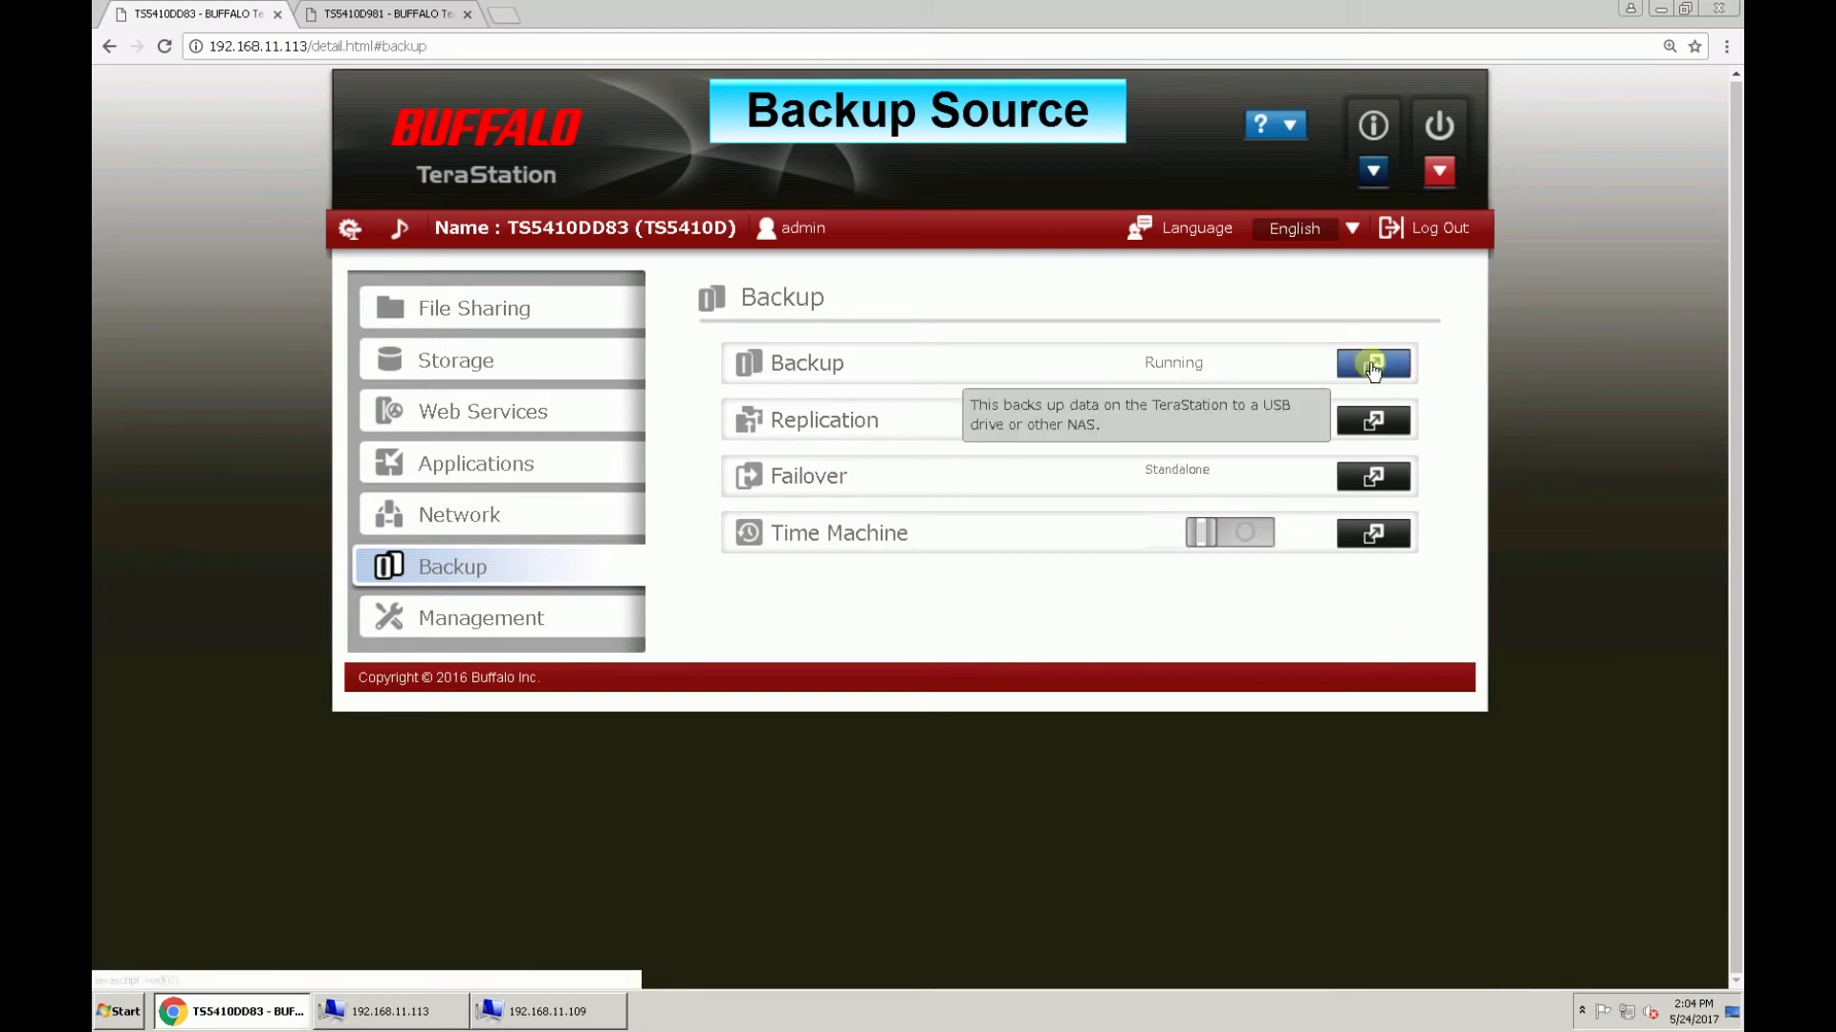
pyautogui.click(1373, 363)
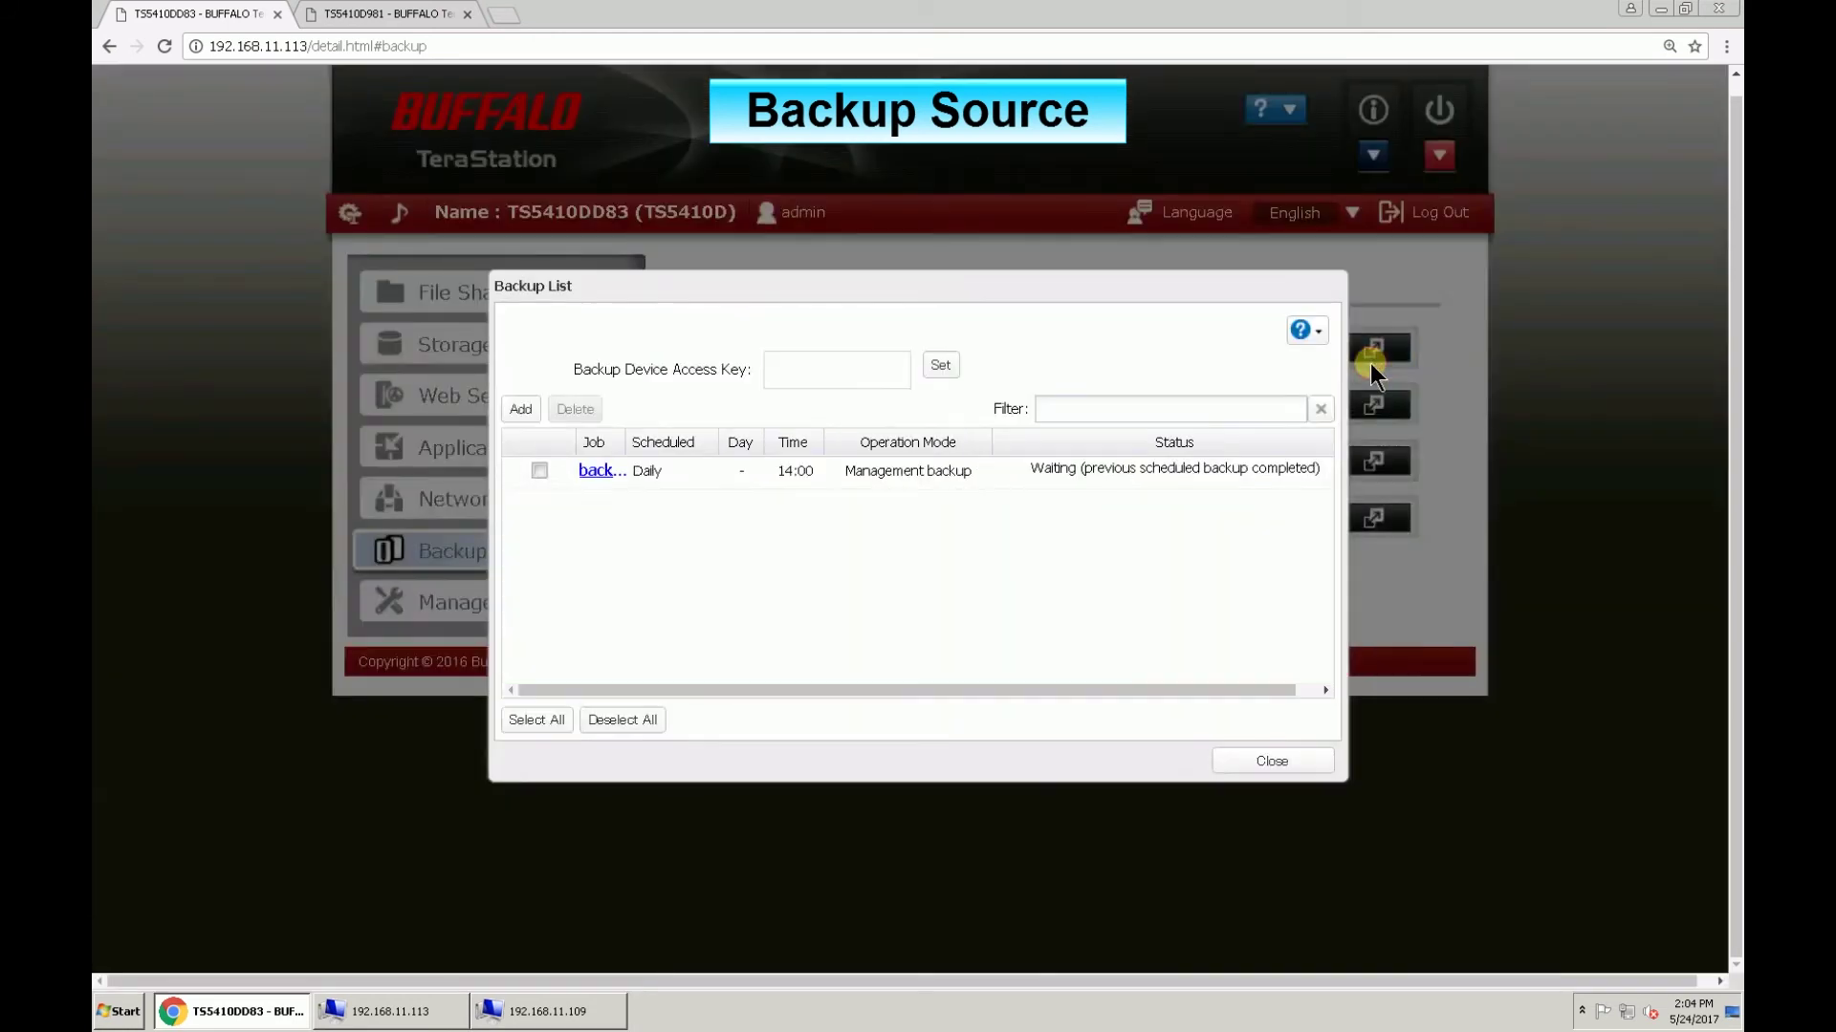
pyautogui.click(943, 369)
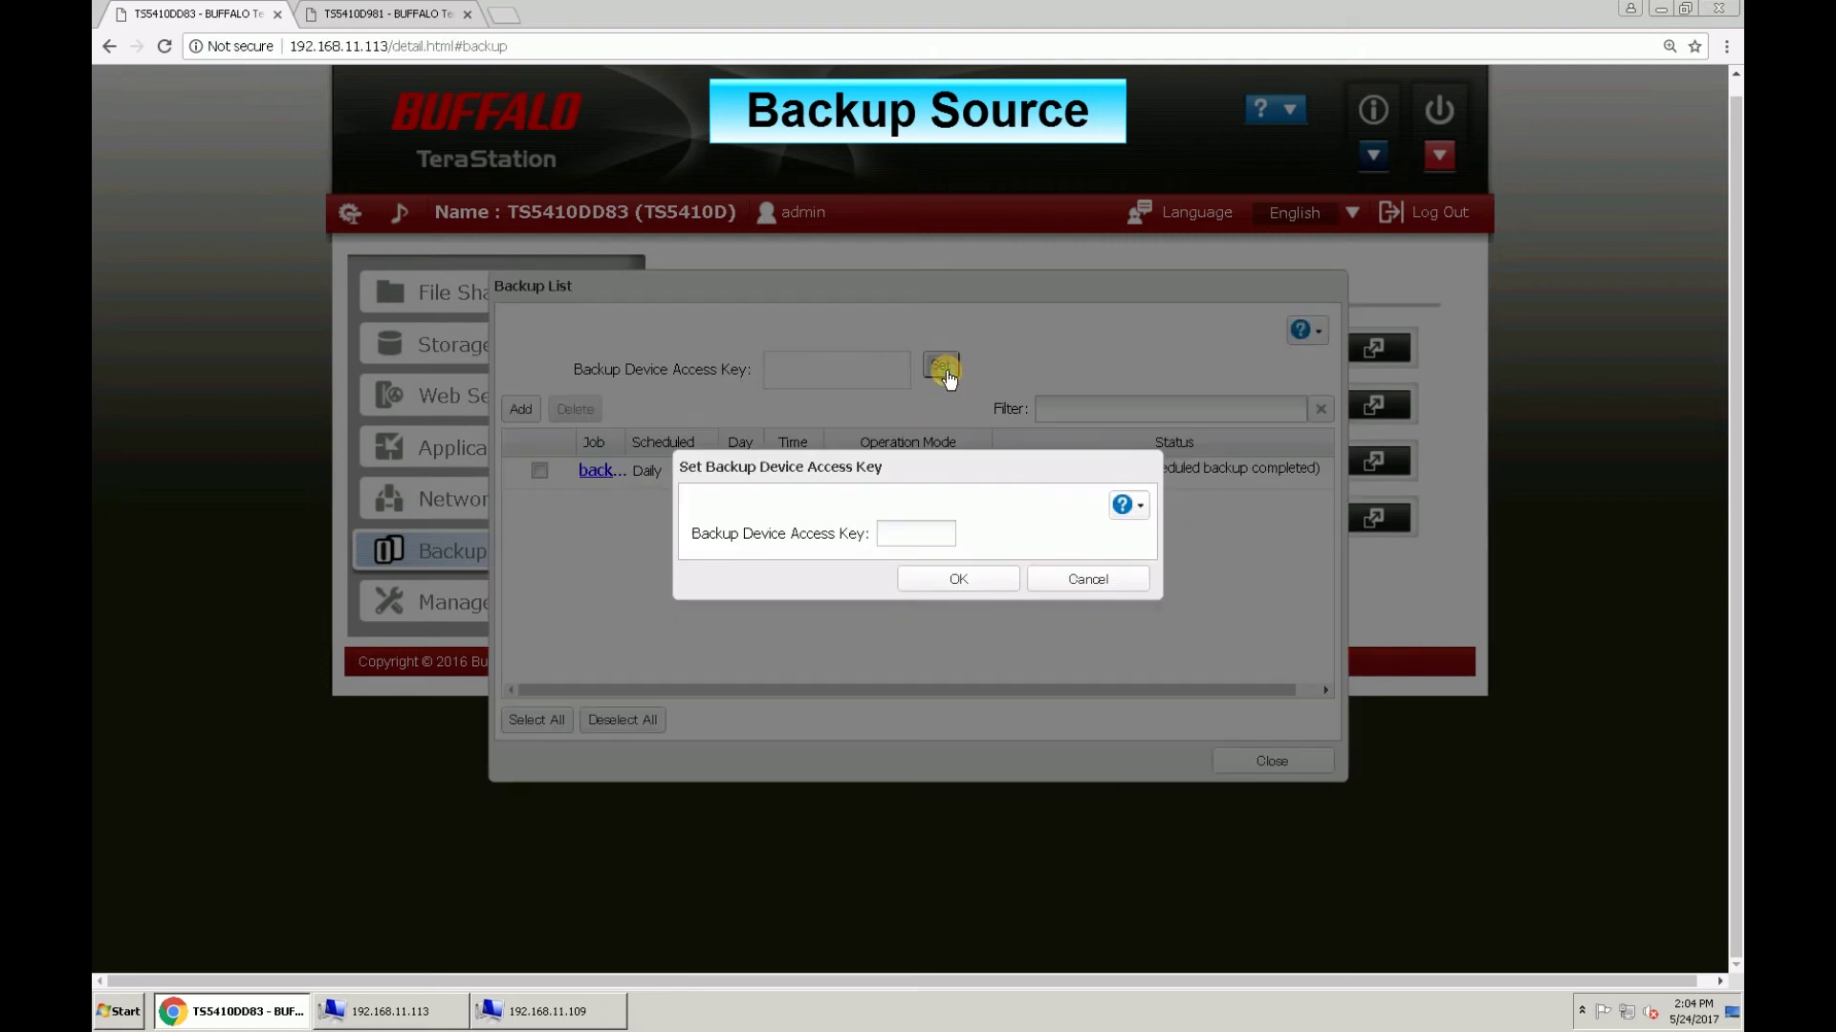
pyautogui.click(935, 532)
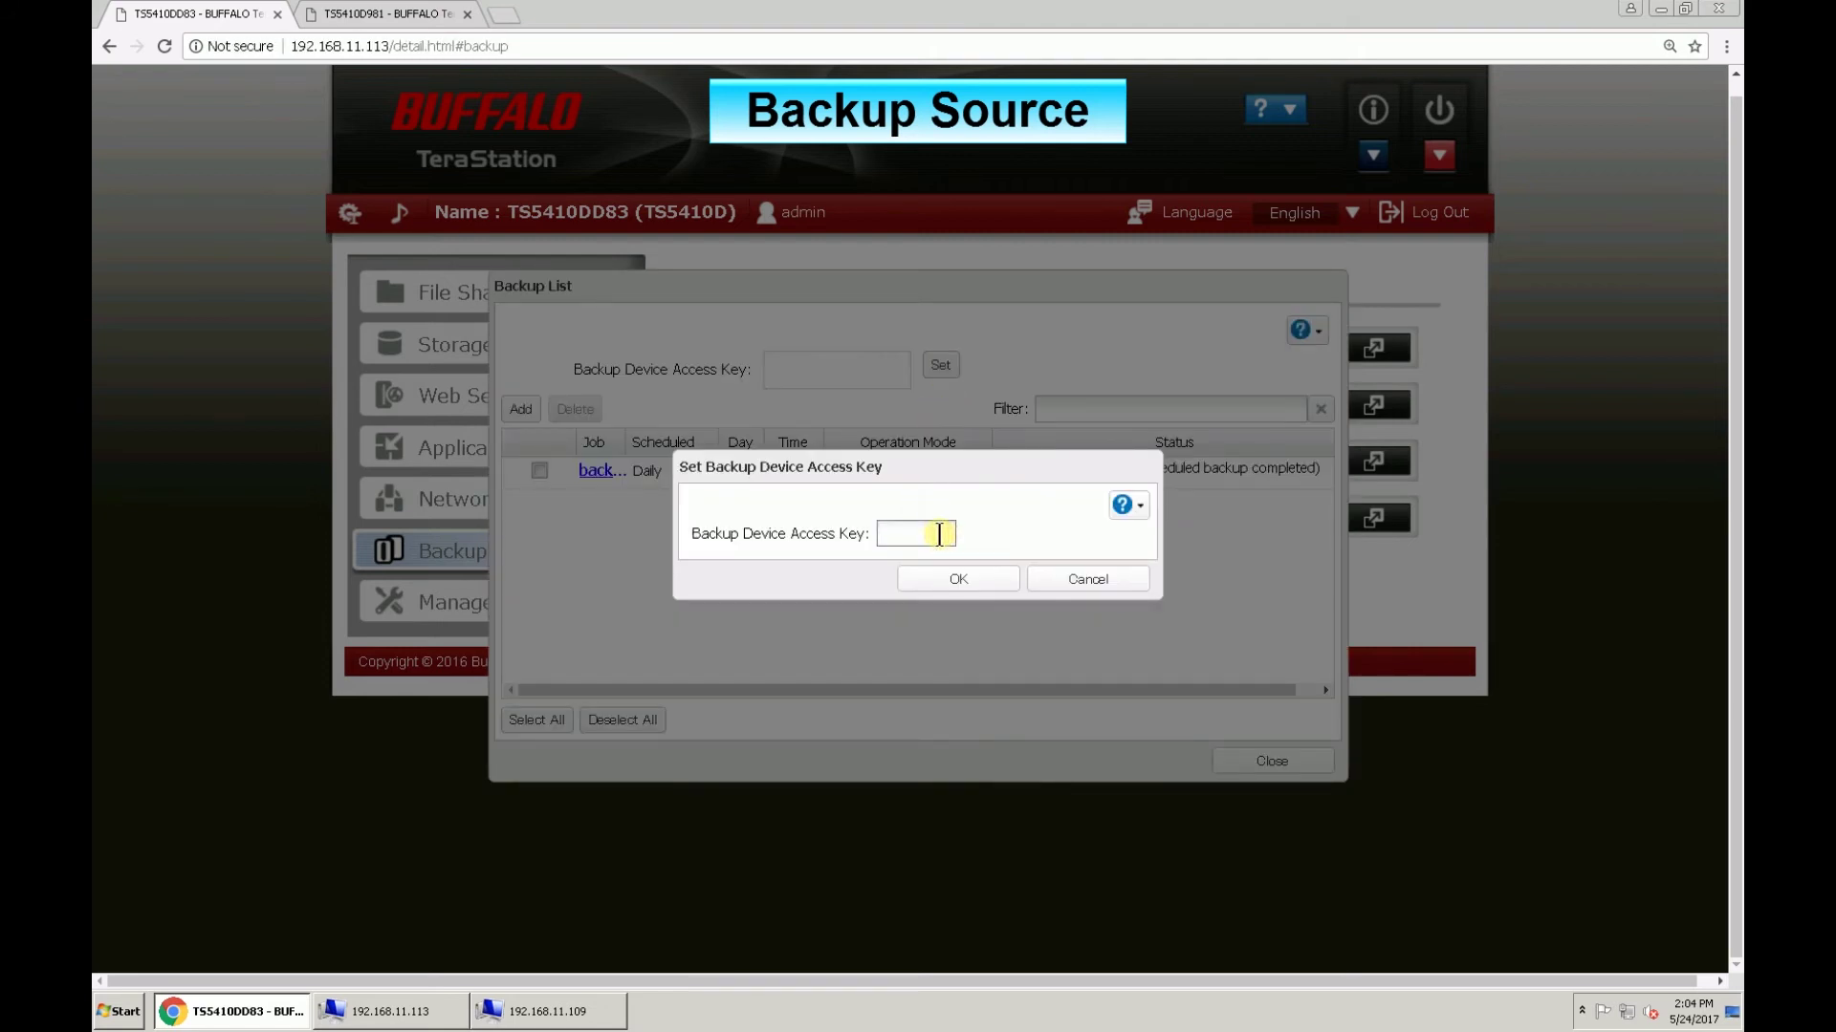
pyautogui.write('1234')
pyautogui.click(997, 591)
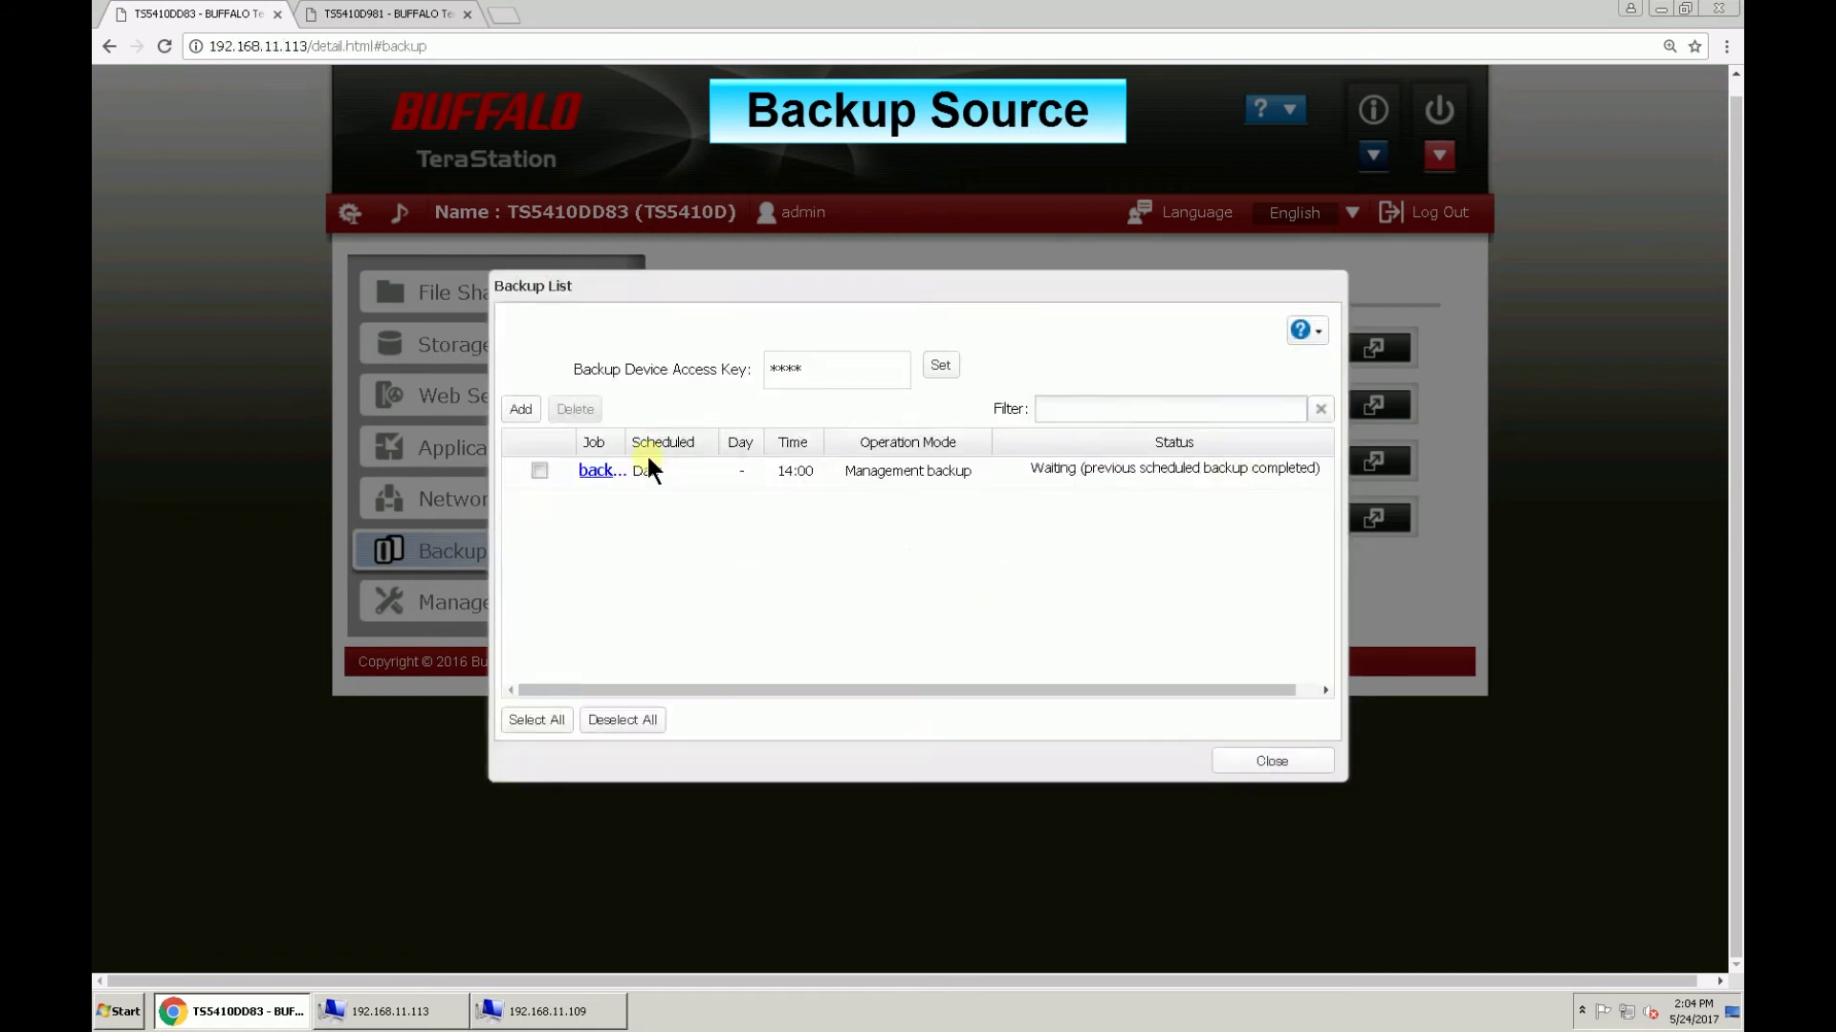
# Step: Add a backup job named remotebackup, scheduled Daily, with Normal backup operation mode
pyautogui.click(522, 410)
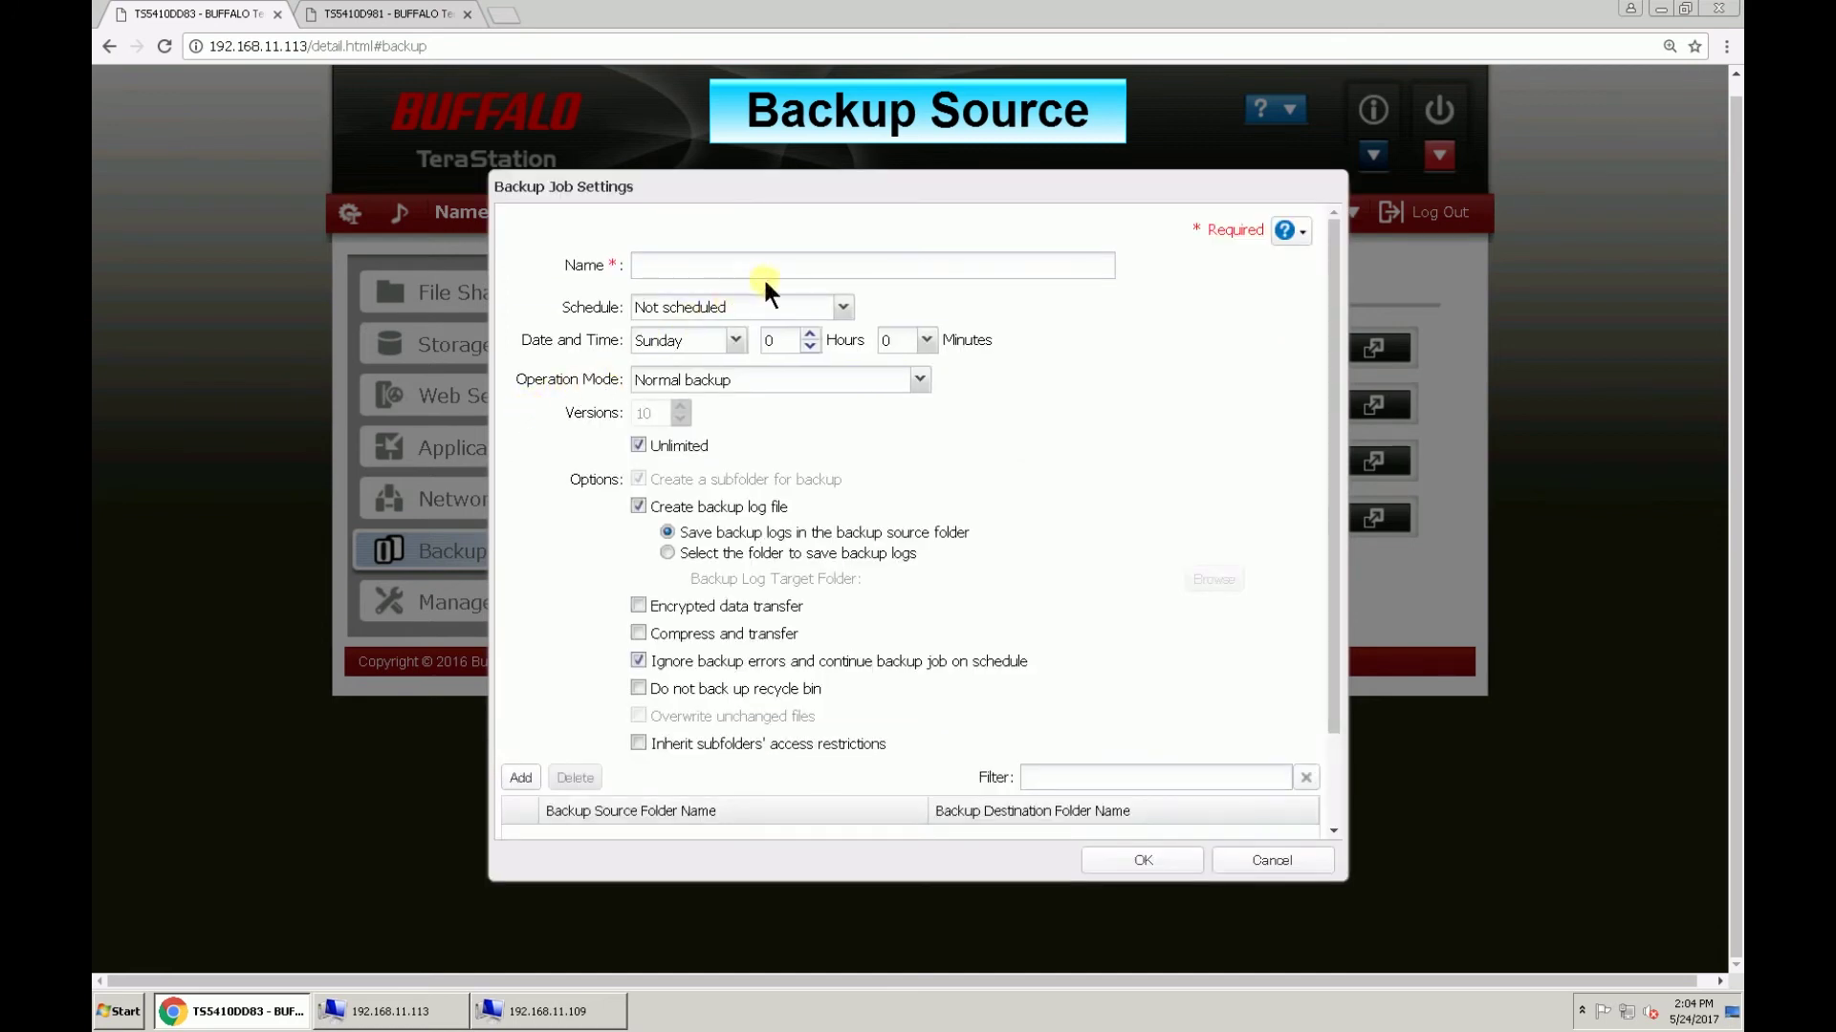
pyautogui.click(825, 264)
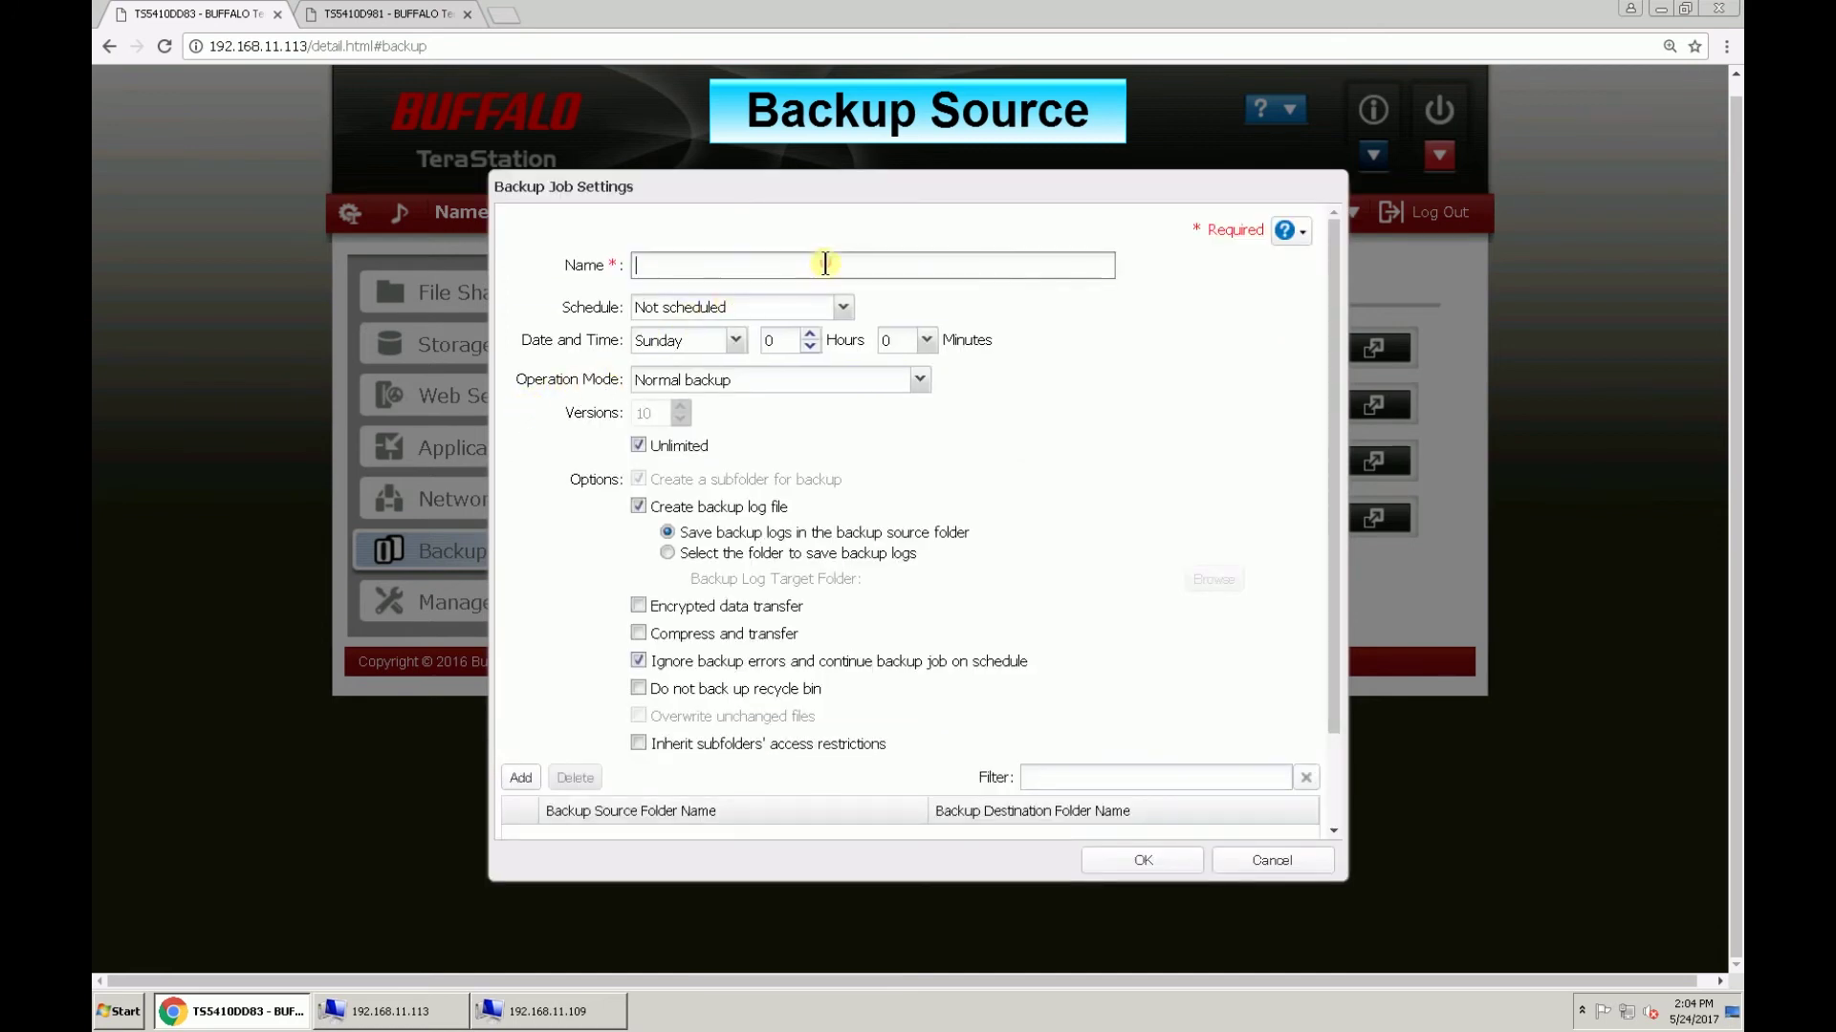
pyautogui.write('remotebackup')
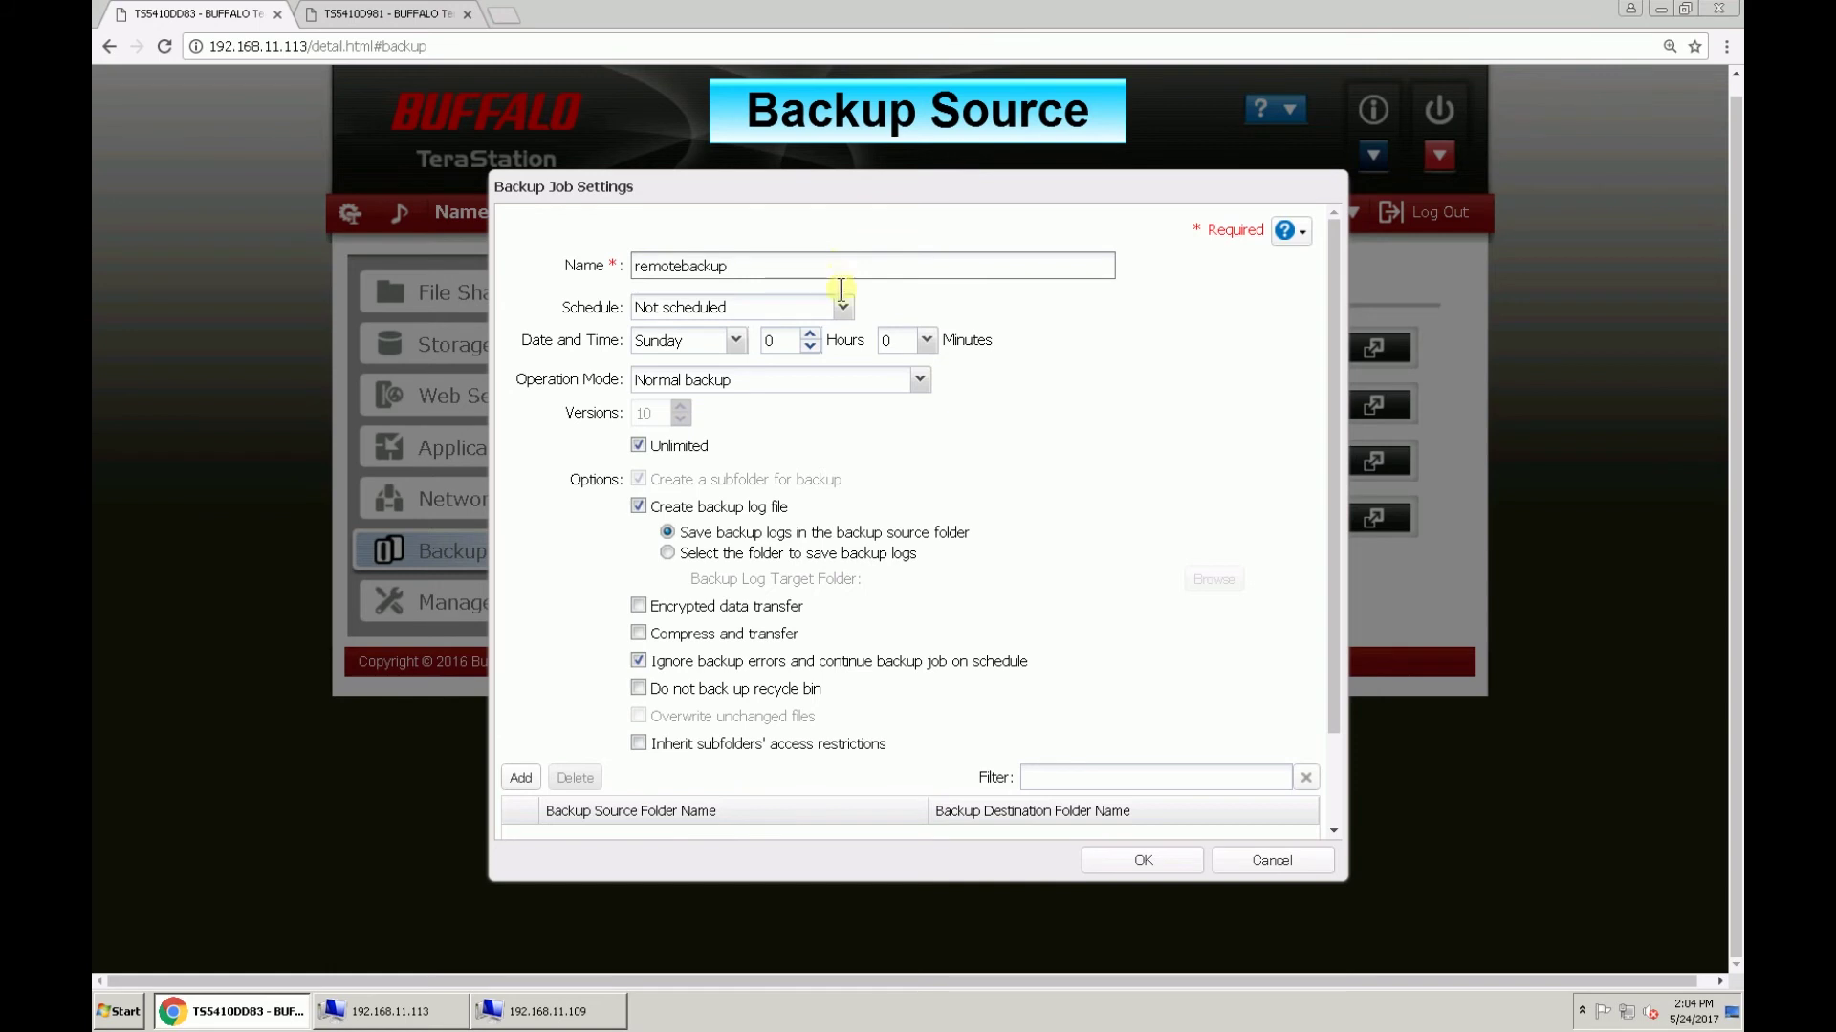
pyautogui.click(843, 307)
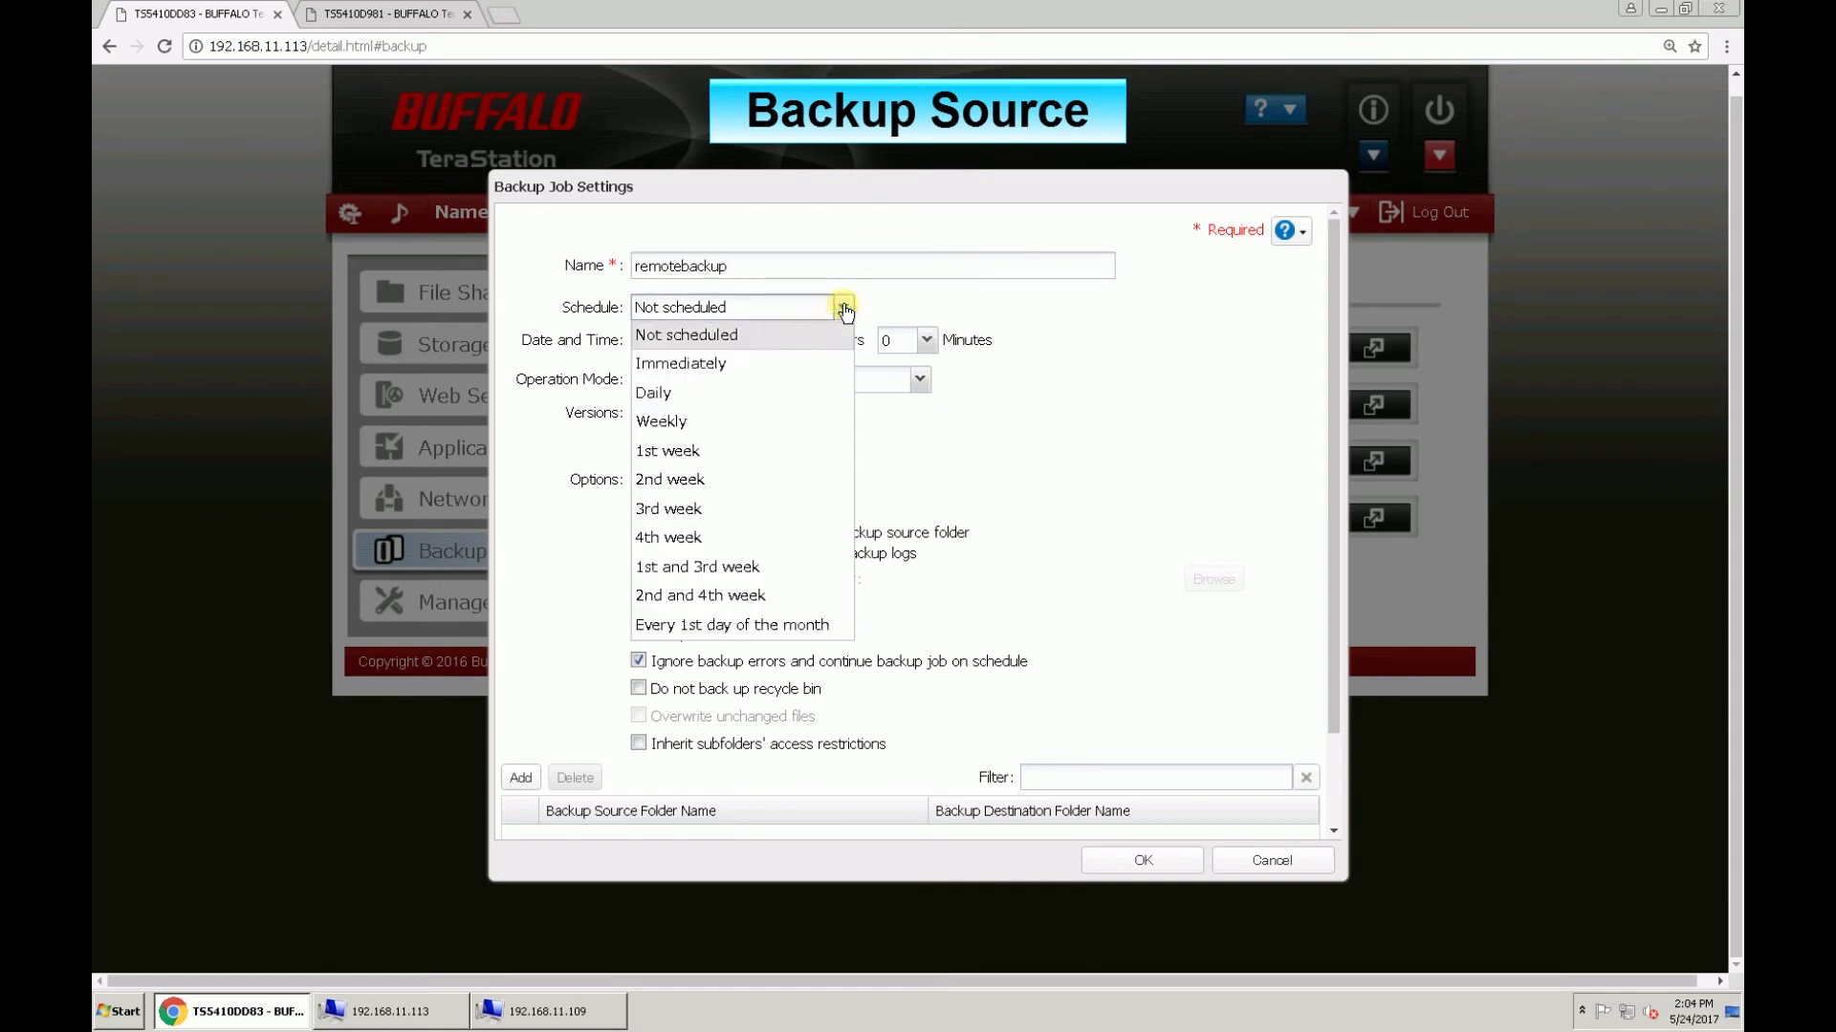
pyautogui.click(824, 393)
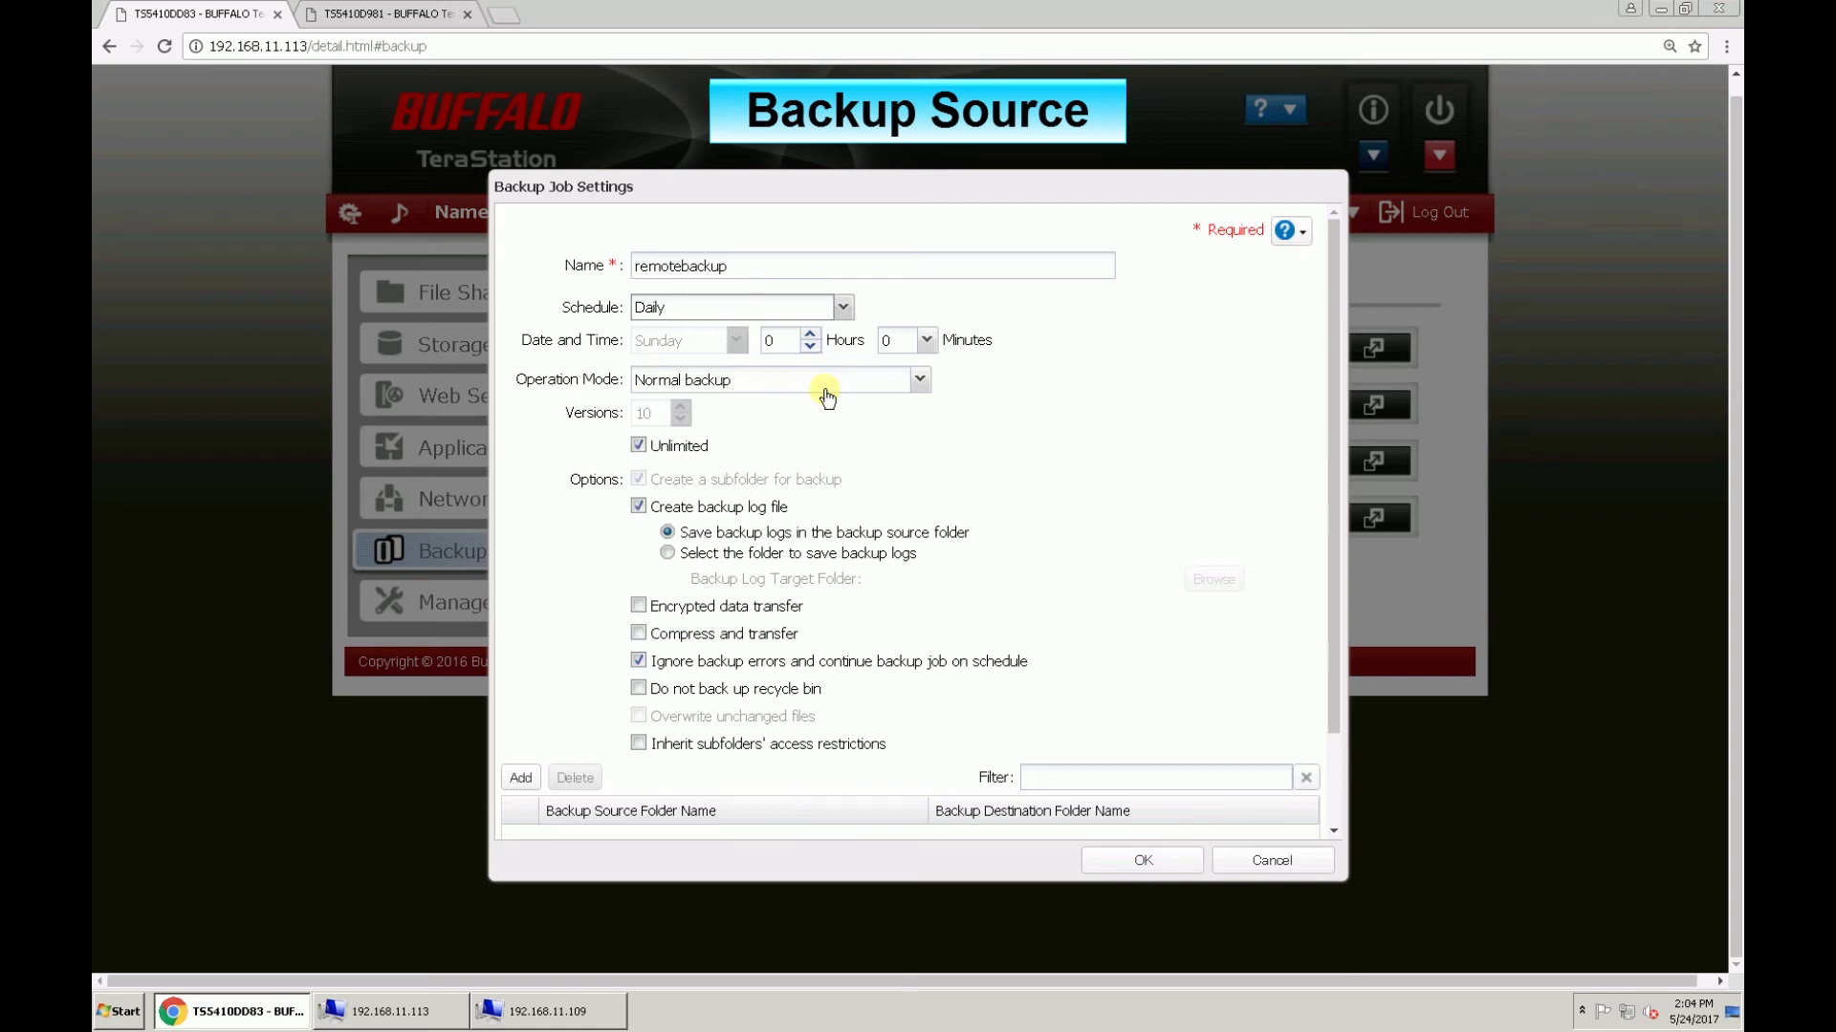
pyautogui.click(921, 382)
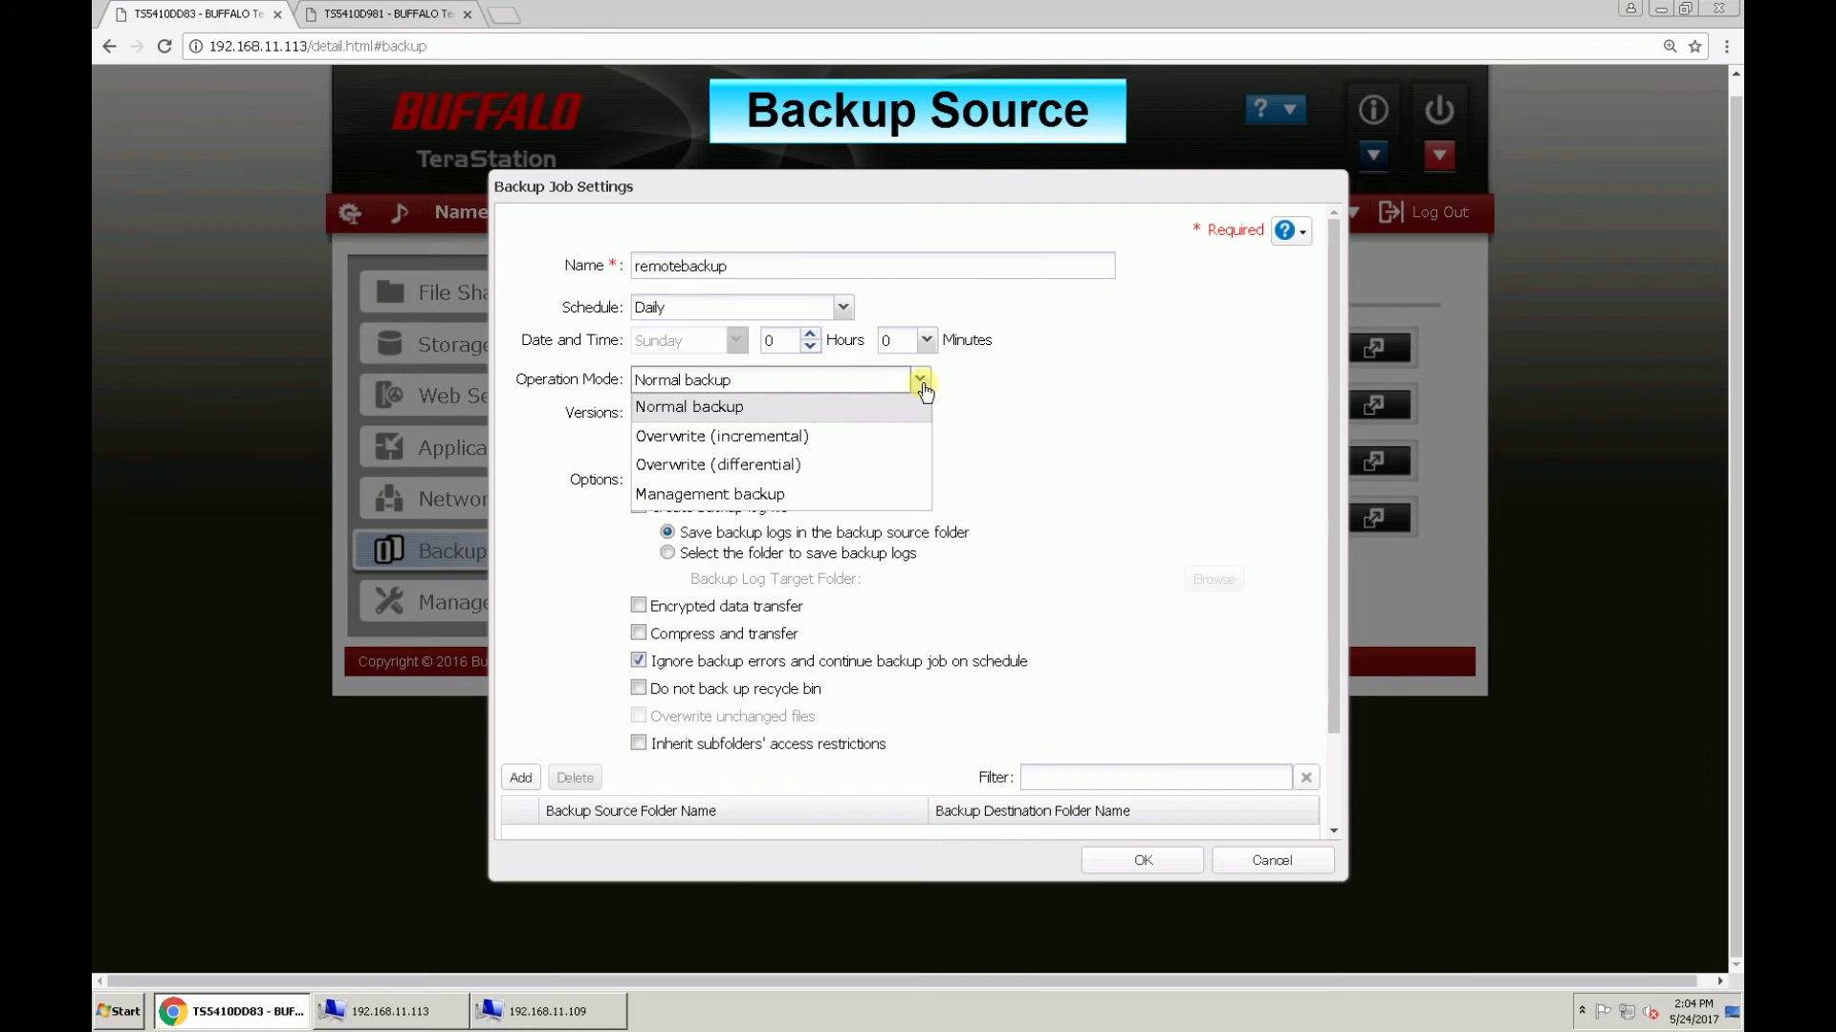
pyautogui.click(918, 413)
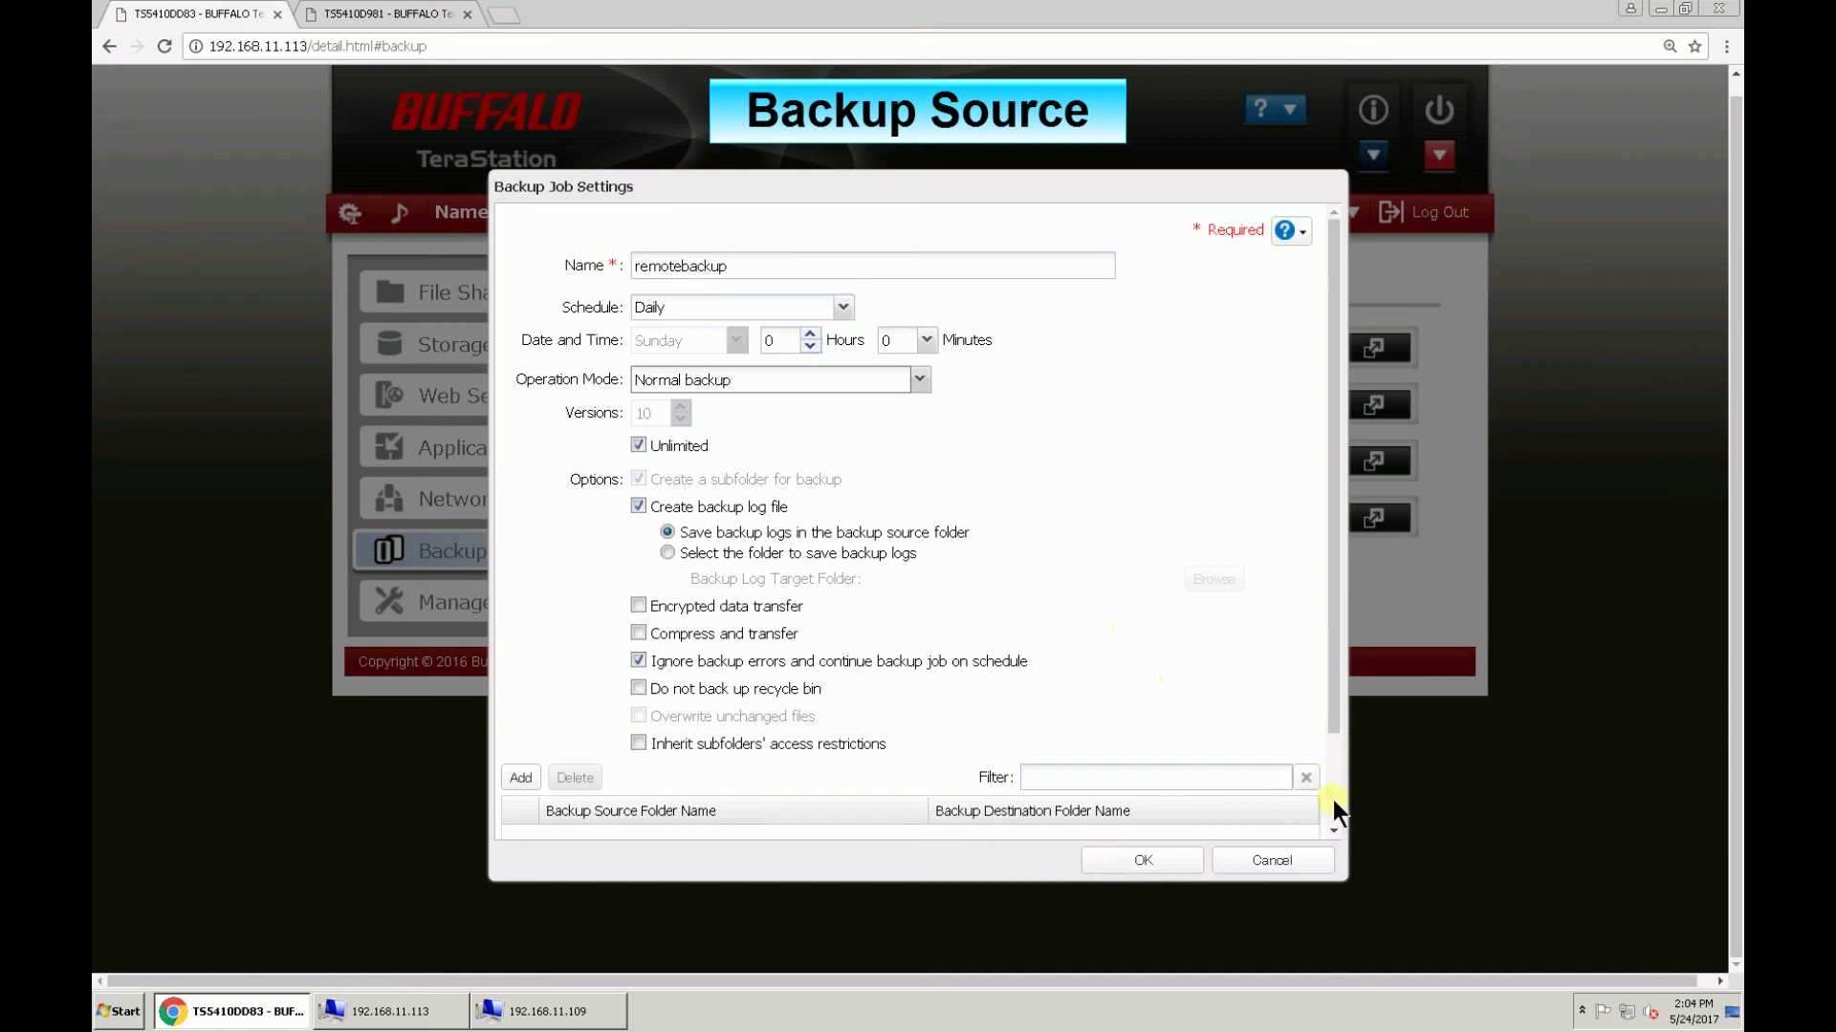
pyautogui.scroll(-2, 1333, 799)
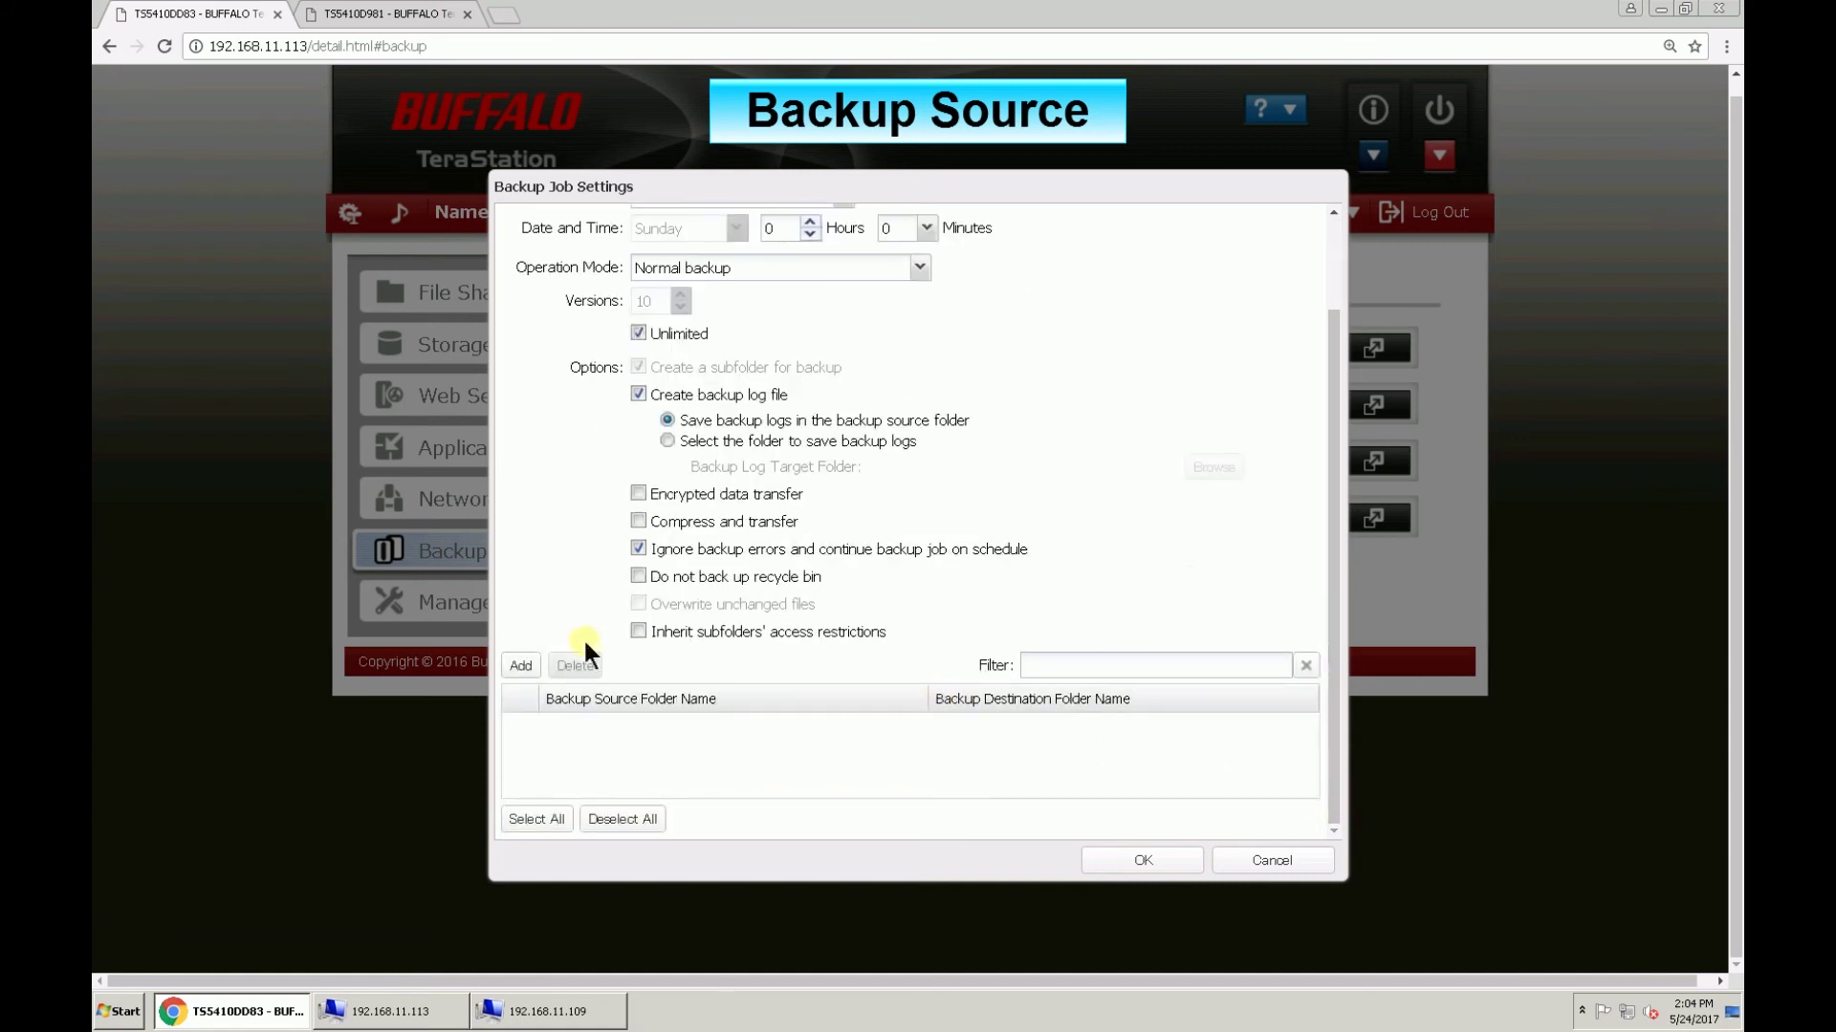
# Step: Refresh the folder list, then pair DCServerBackup with TS5410D981@TSbackup (LAN3) and save the job
pyautogui.click(521, 666)
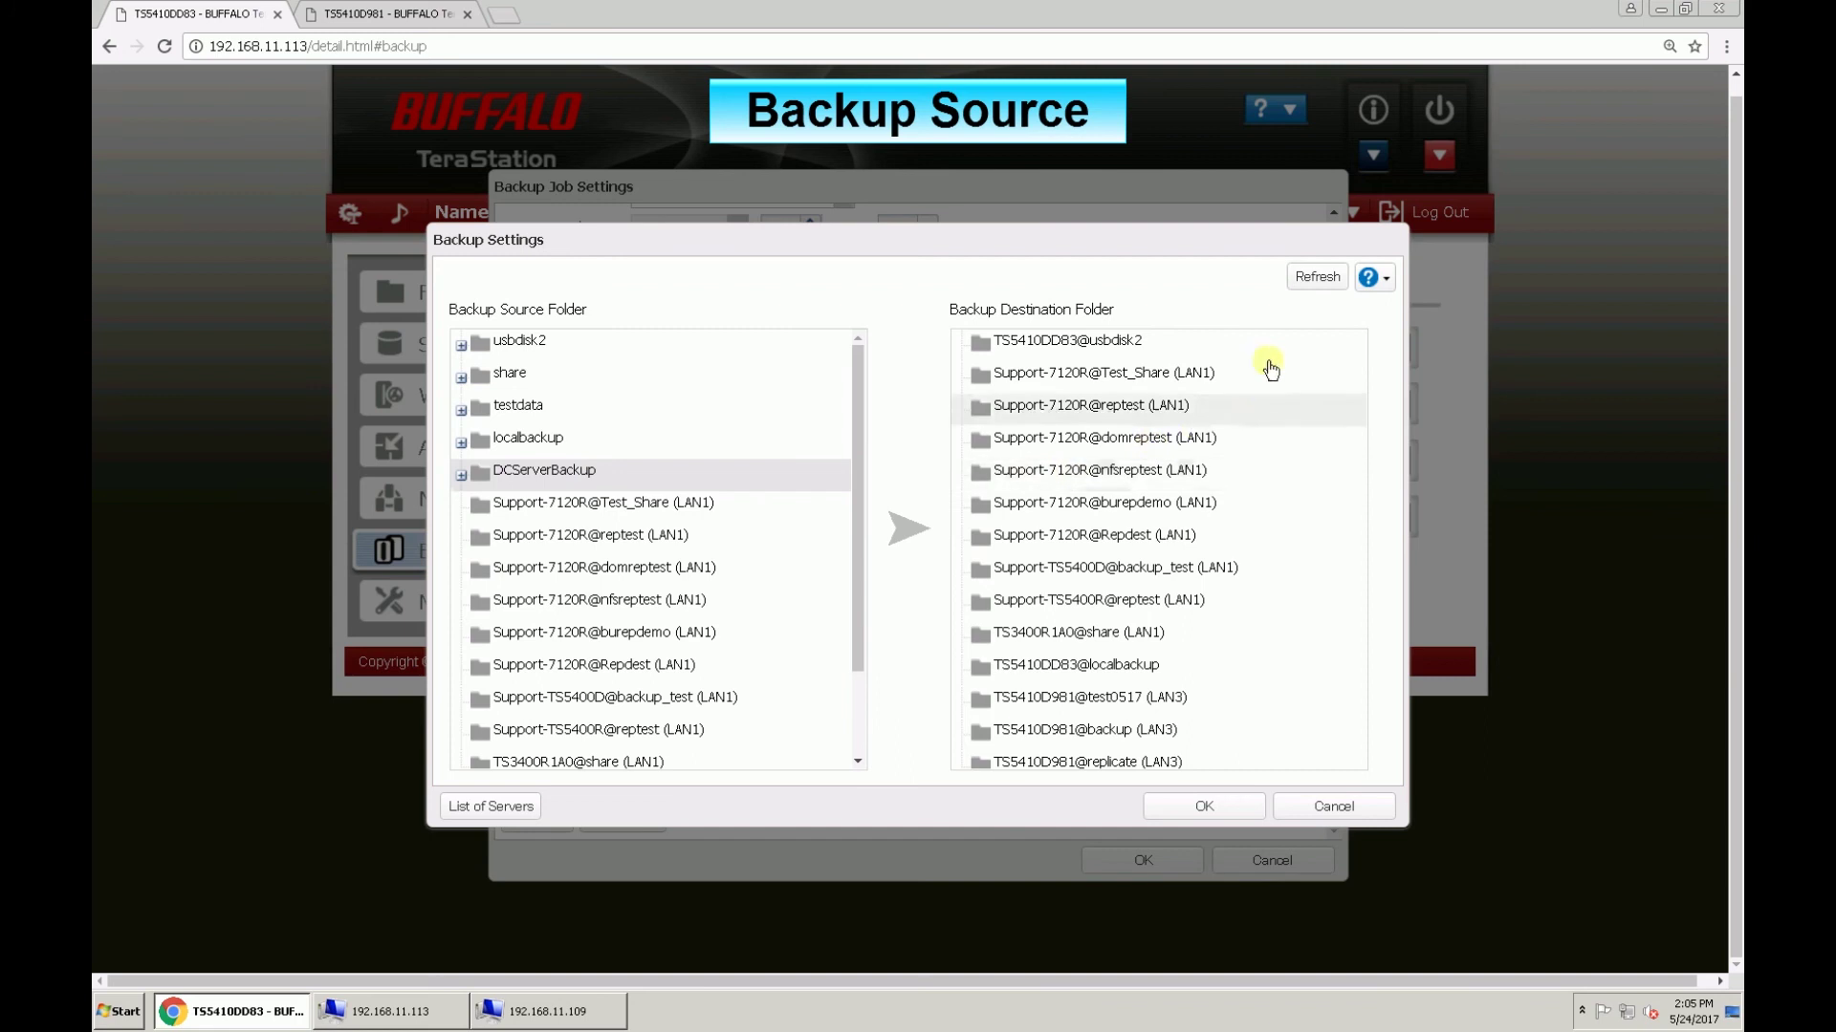
pyautogui.click(1317, 281)
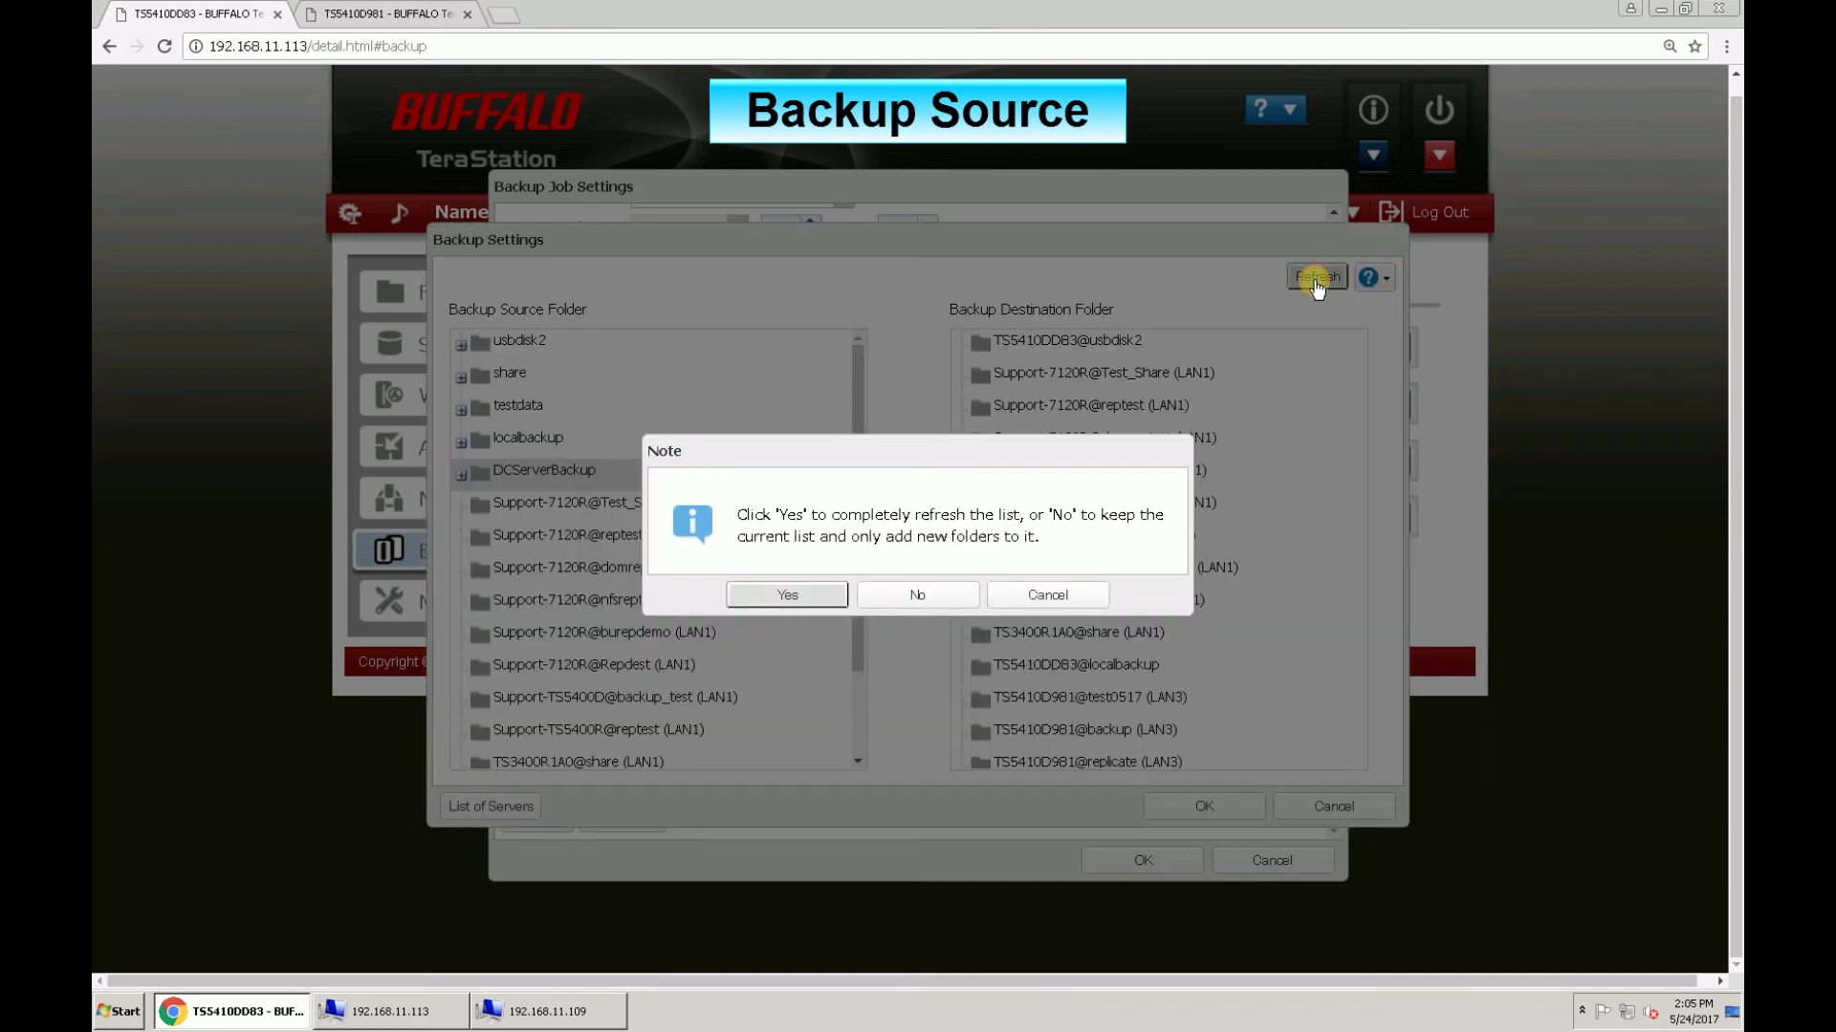
pyautogui.click(820, 594)
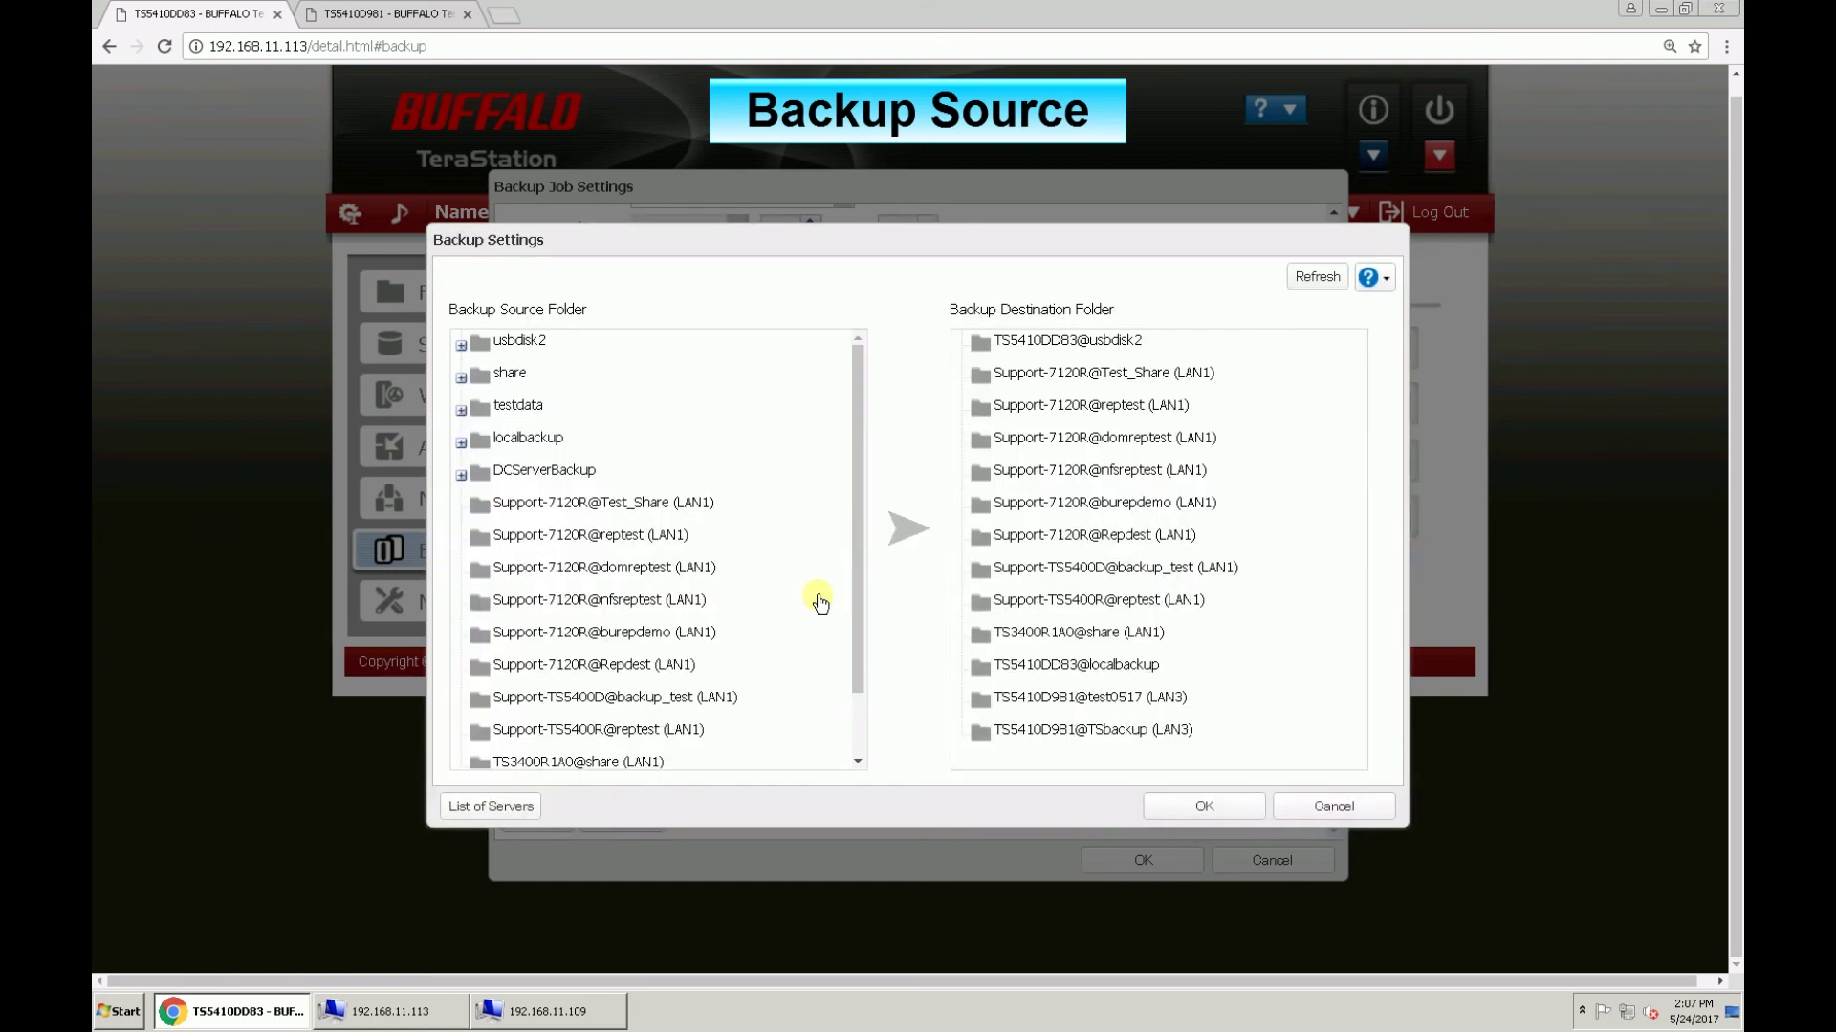
pyautogui.click(728, 473)
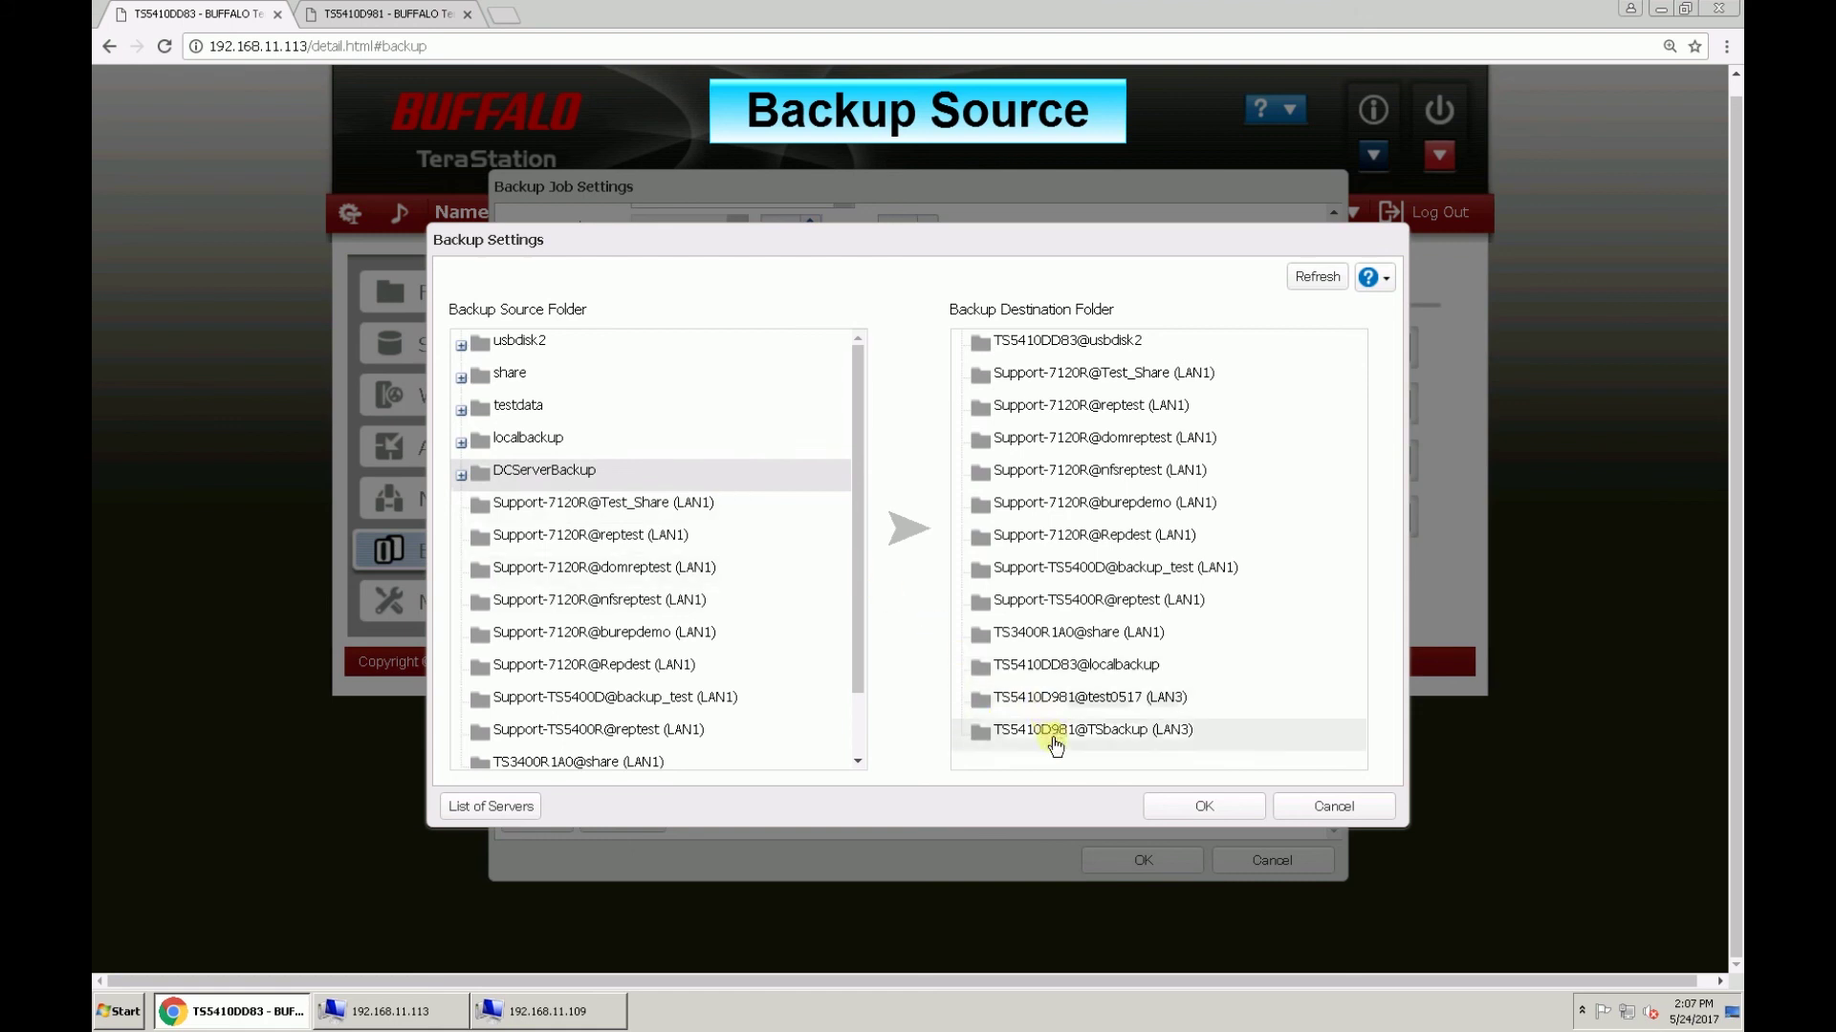
pyautogui.click(1141, 738)
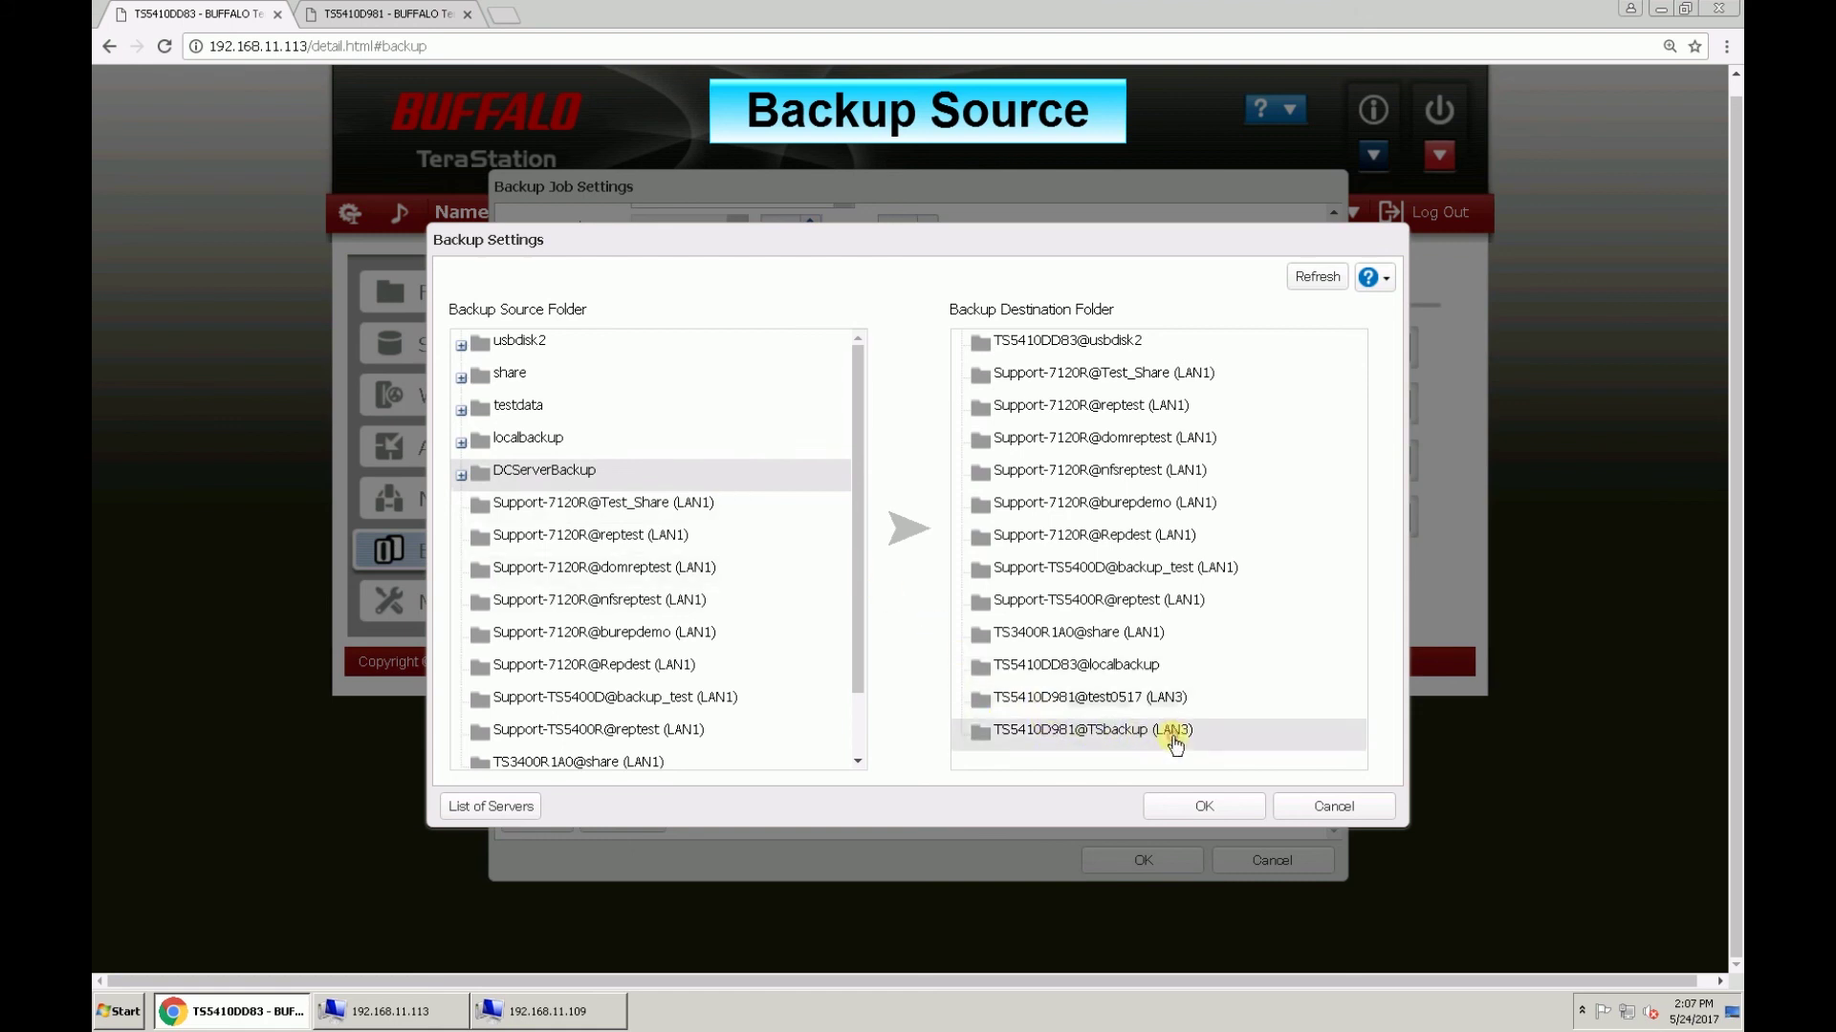
pyautogui.click(1203, 807)
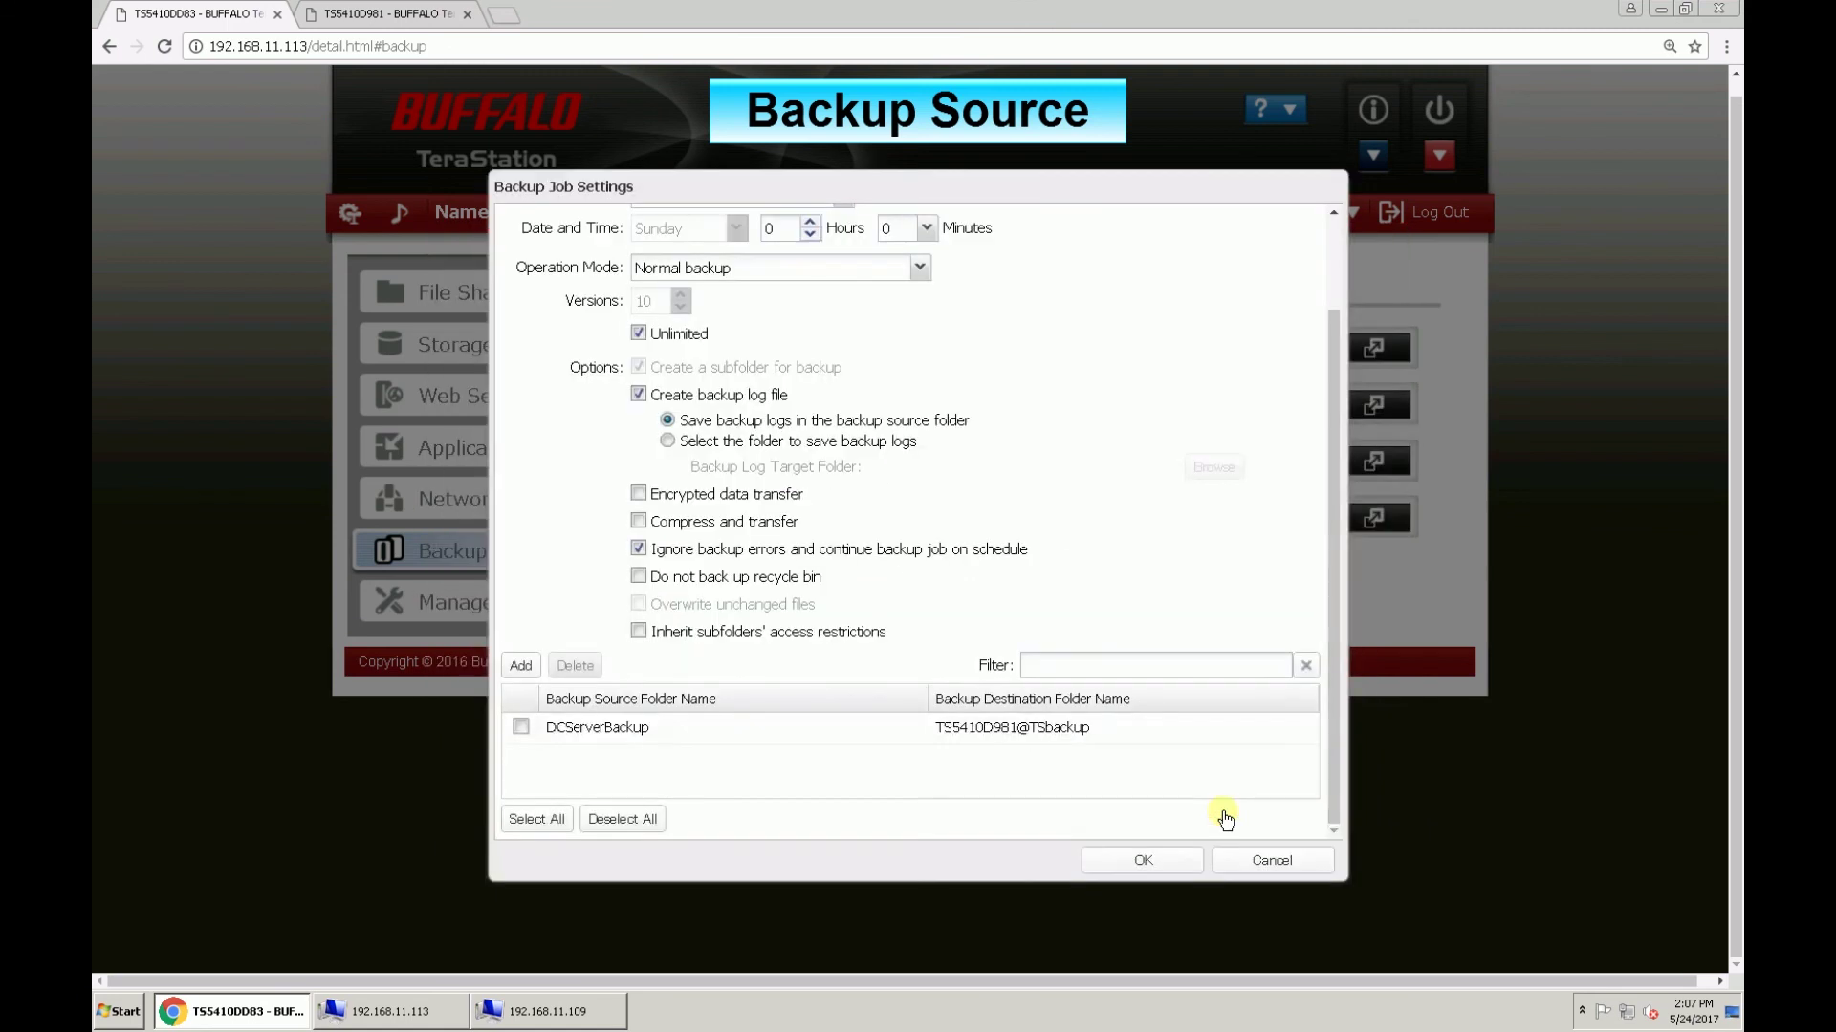
pyautogui.click(1157, 853)
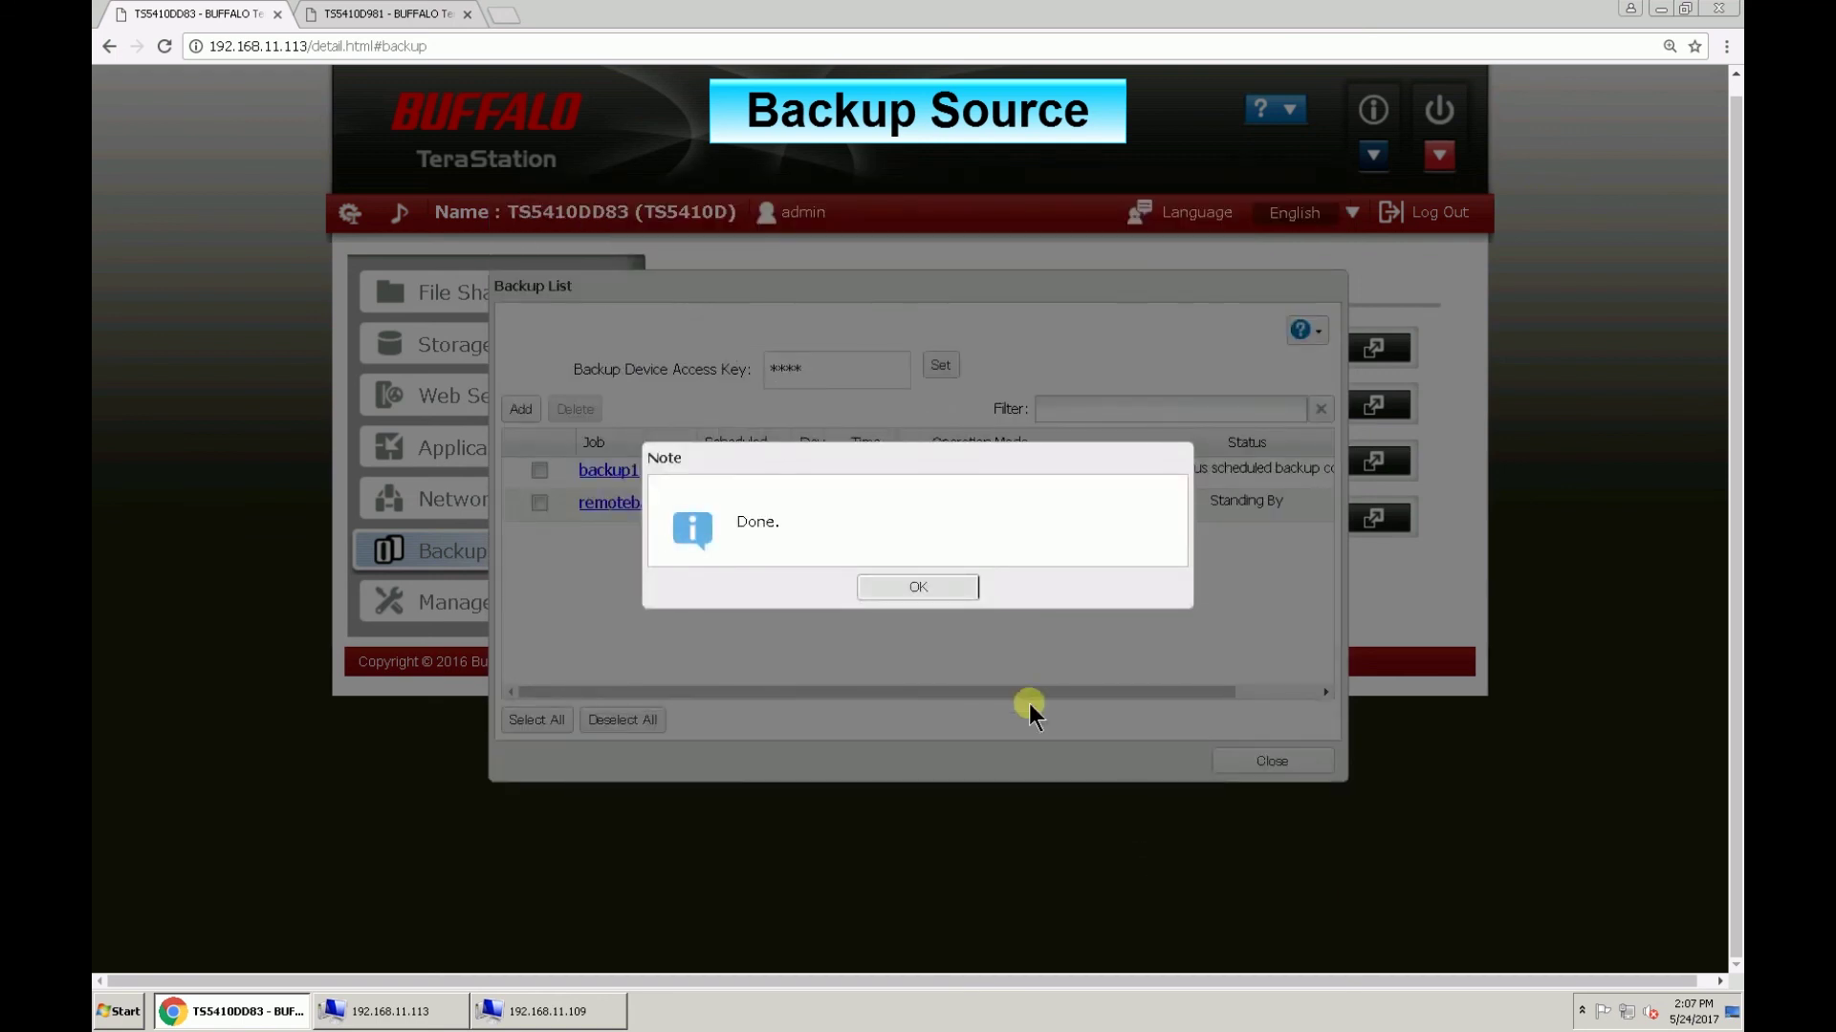
# Step: Dismiss the Done confirmation for the saved remotebackup job
pyautogui.click(933, 589)
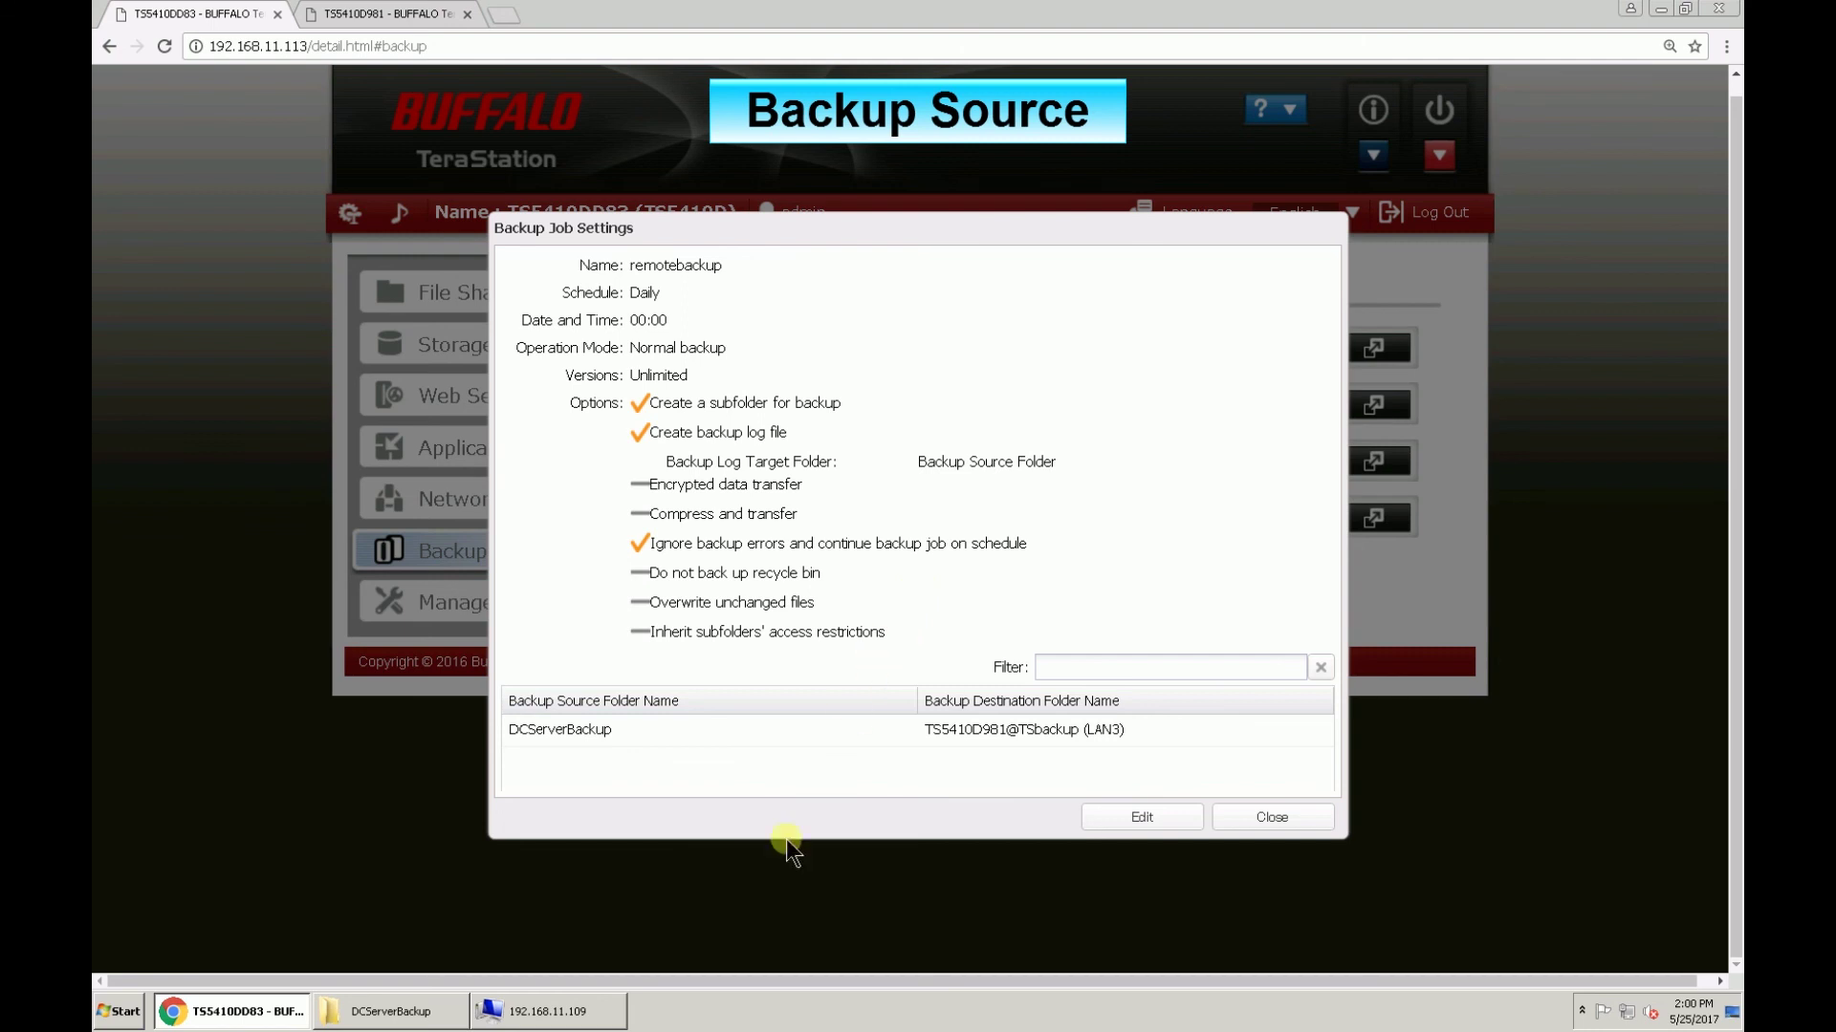
pyautogui.click(559, 1011)
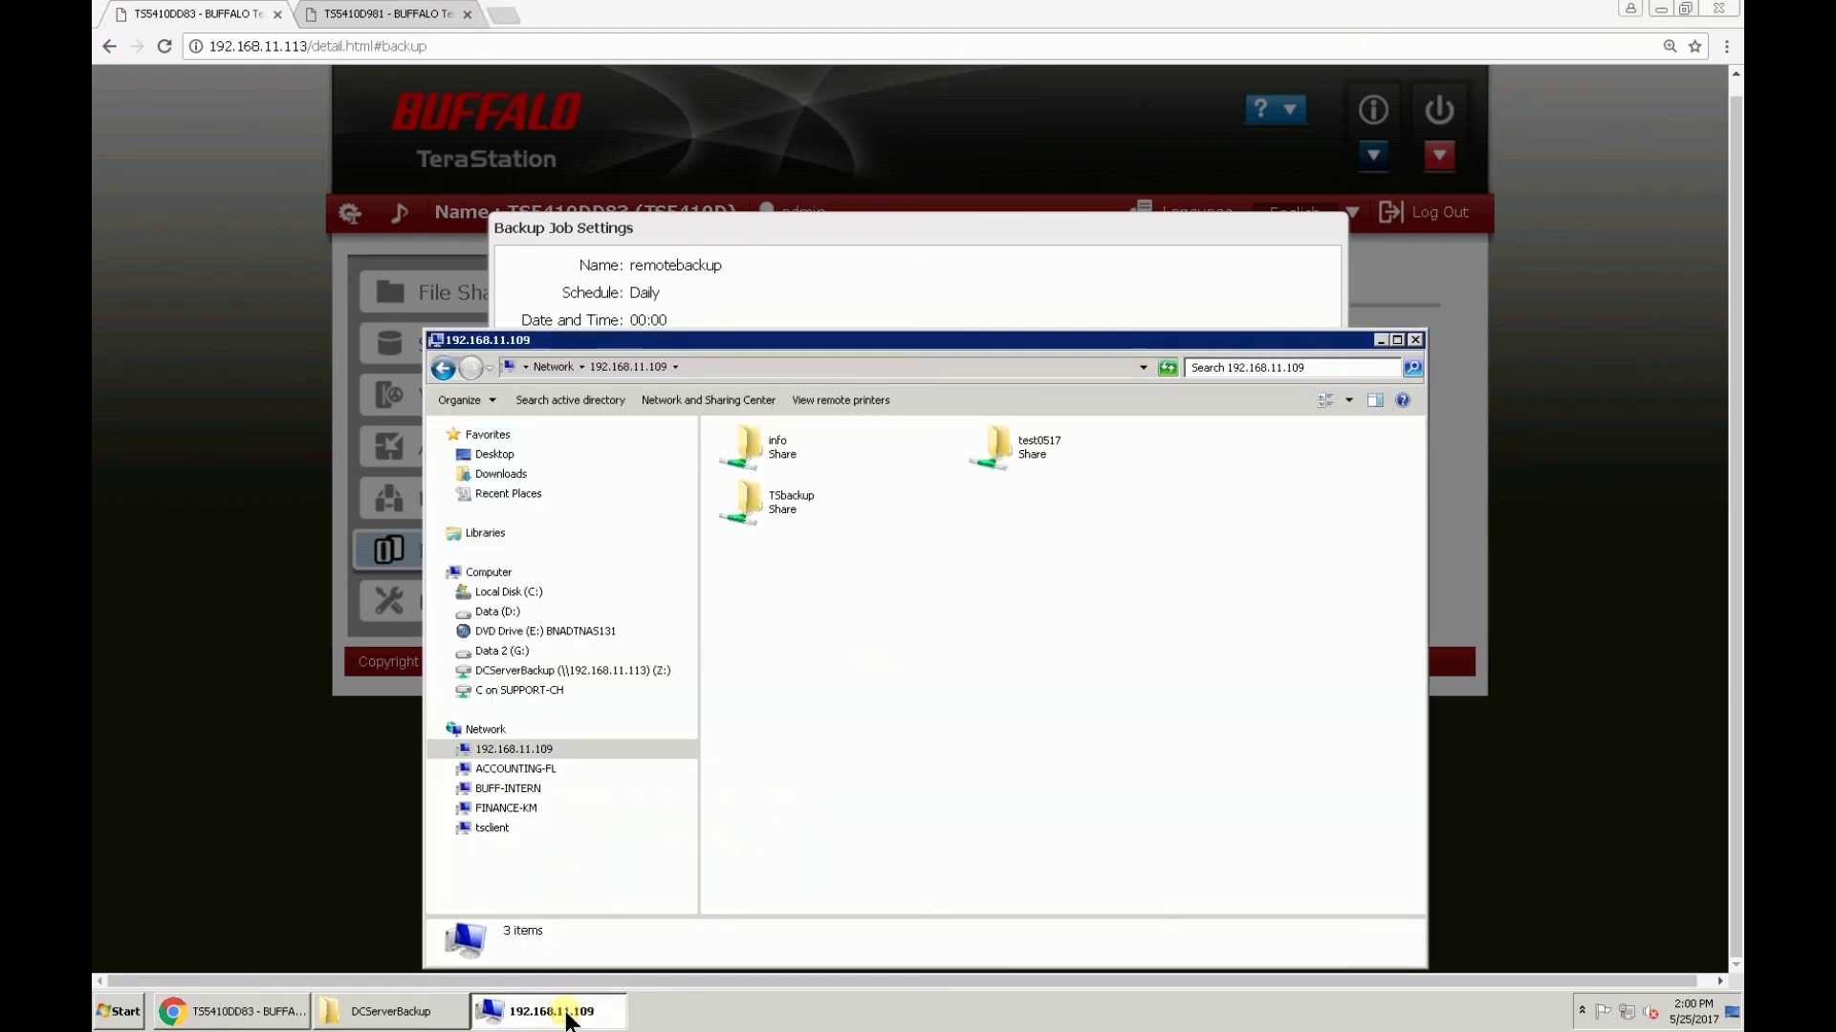
pyautogui.doubleClick(807, 507)
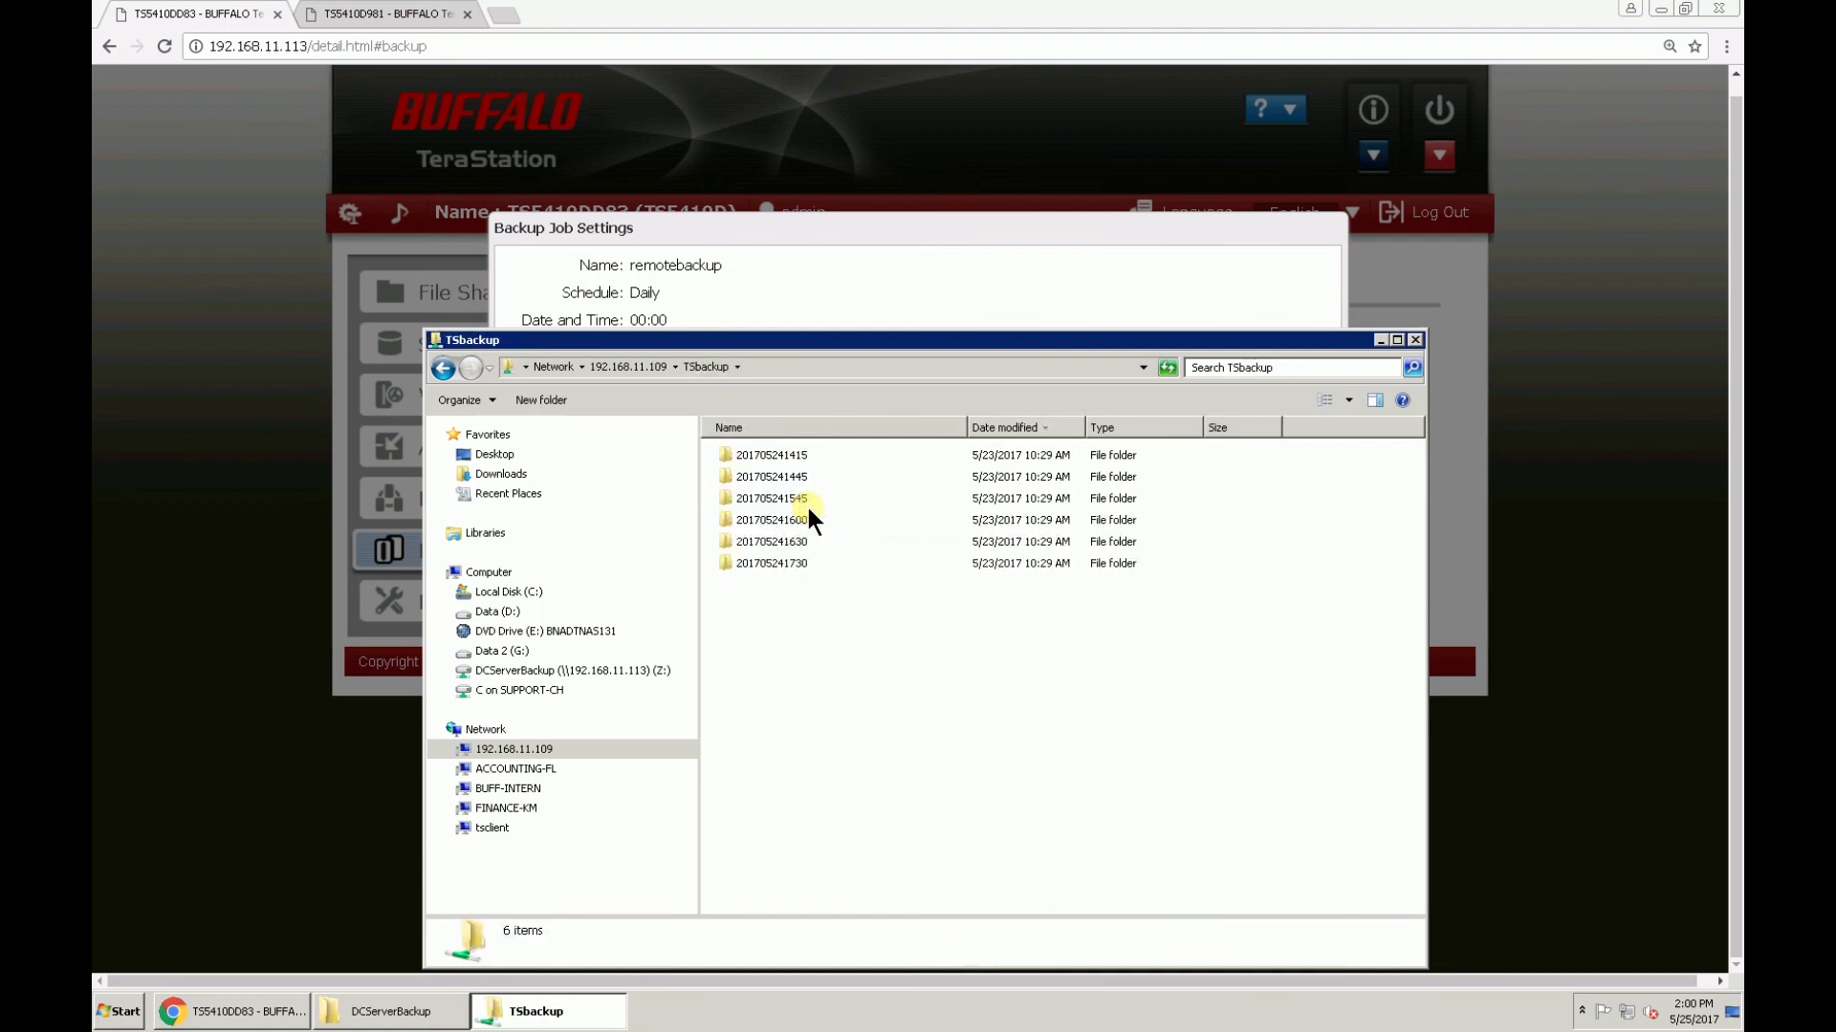
pyautogui.doubleClick(799, 566)
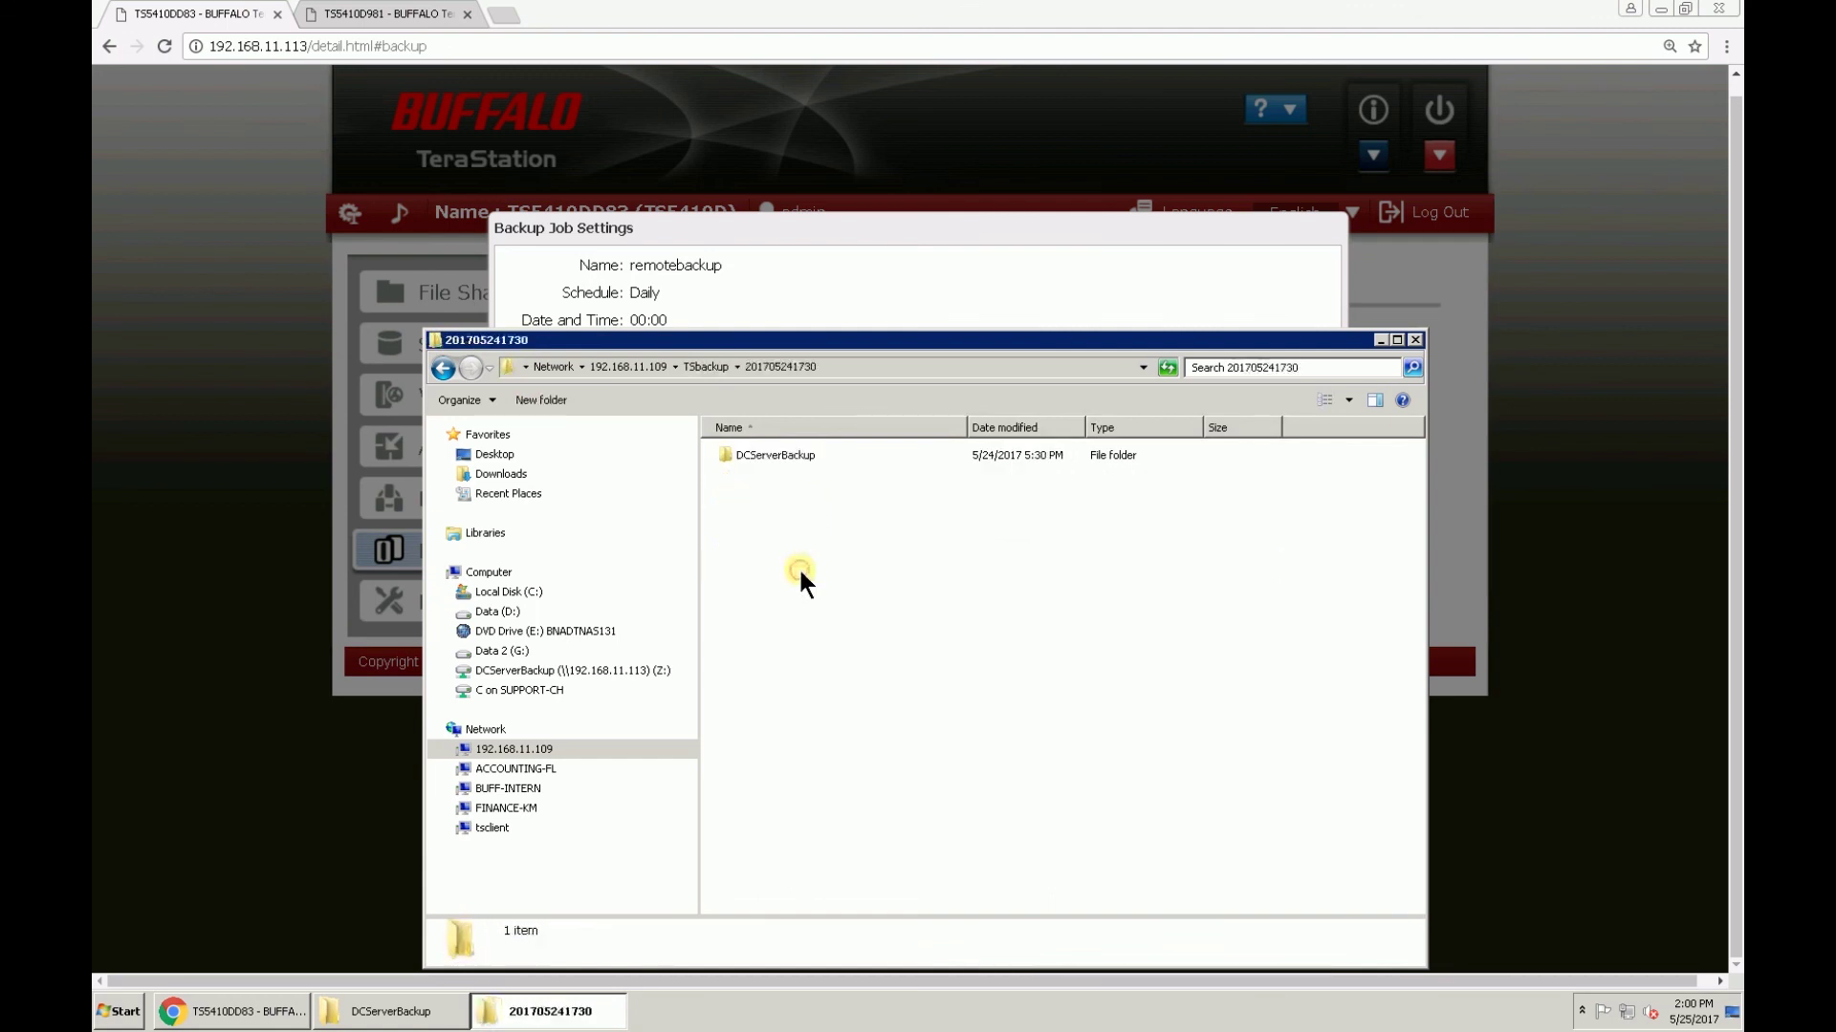
pyautogui.doubleClick(806, 457)
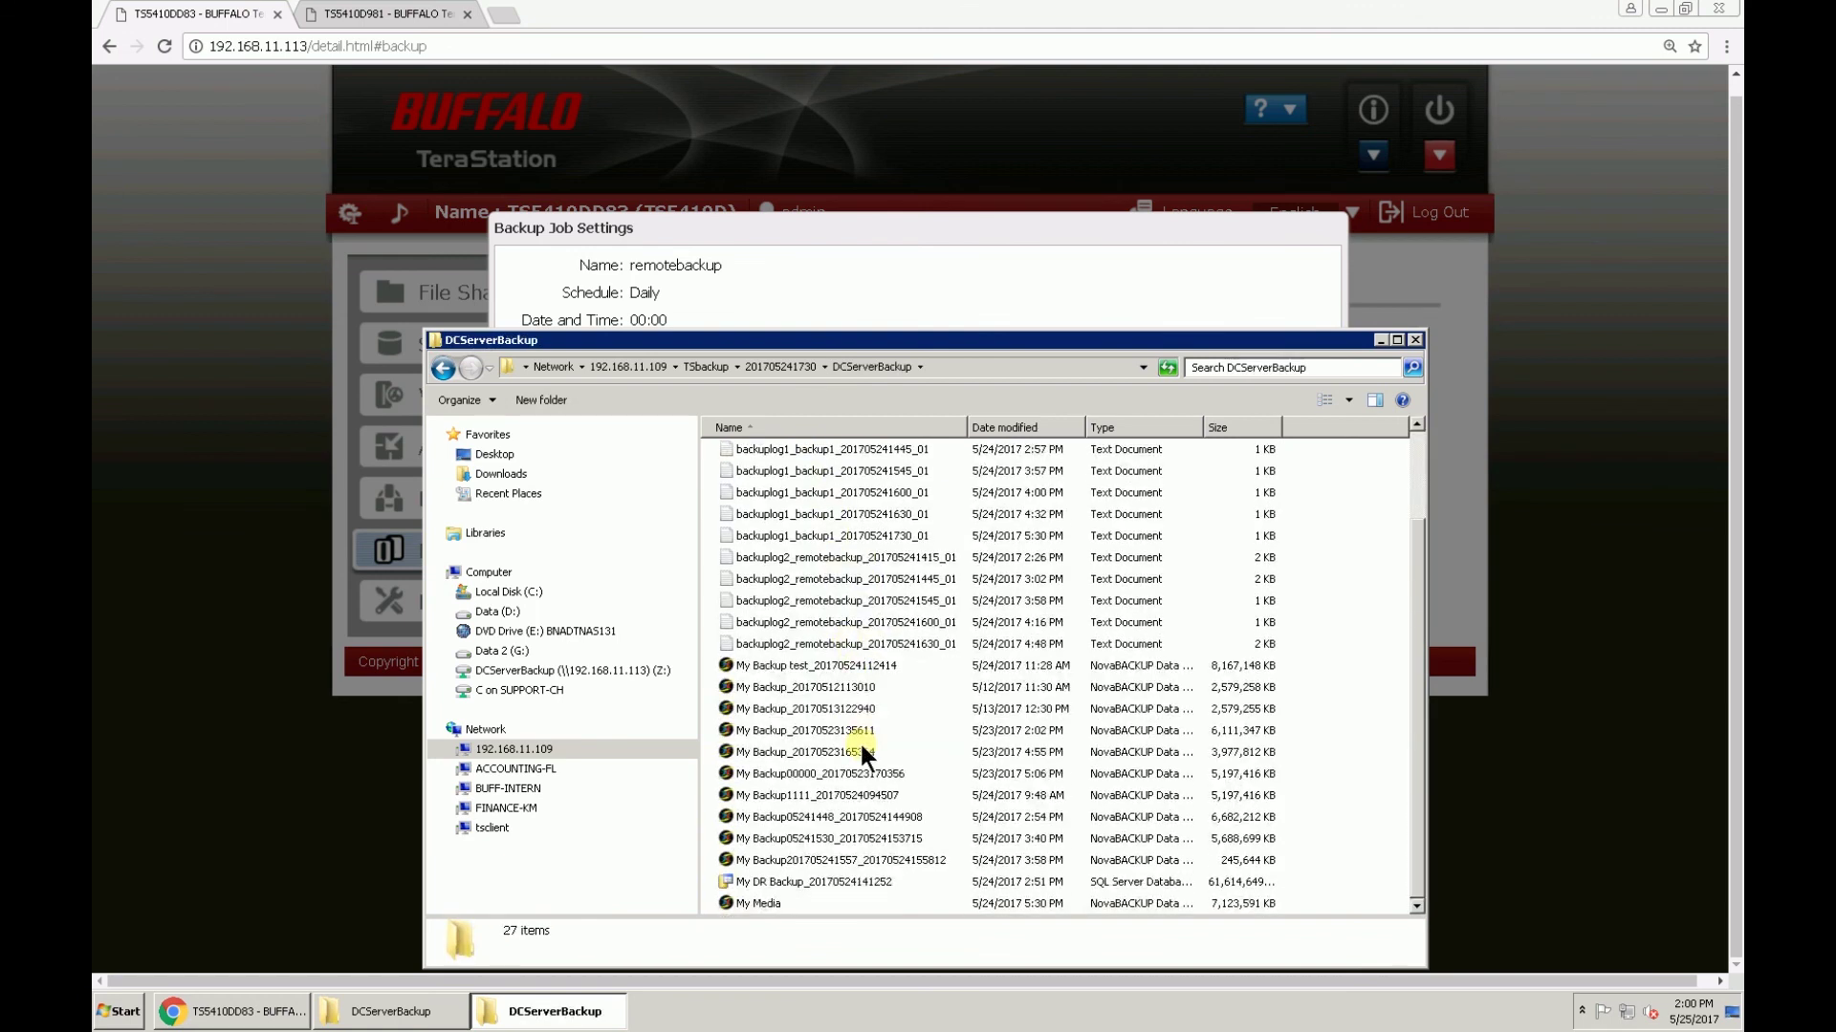
pyautogui.press('BackSpace')
pyautogui.press('BackSpace')
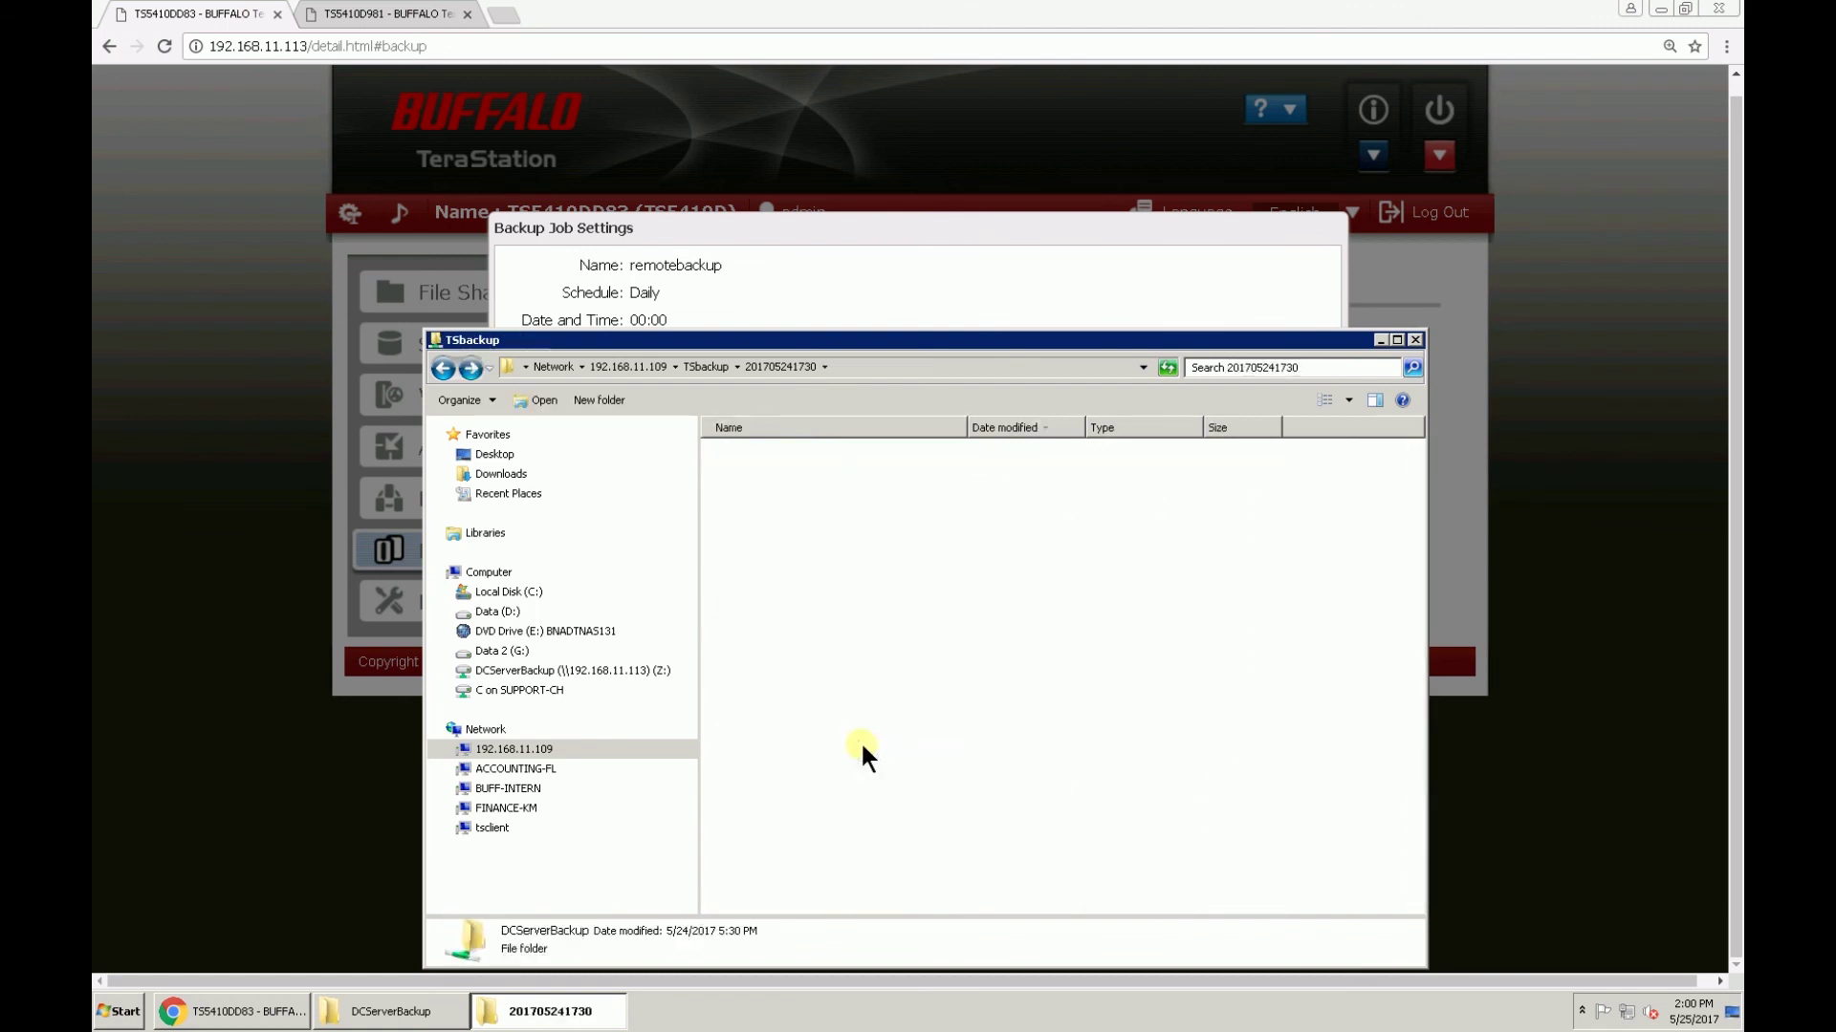
pyautogui.doubleClick(819, 457)
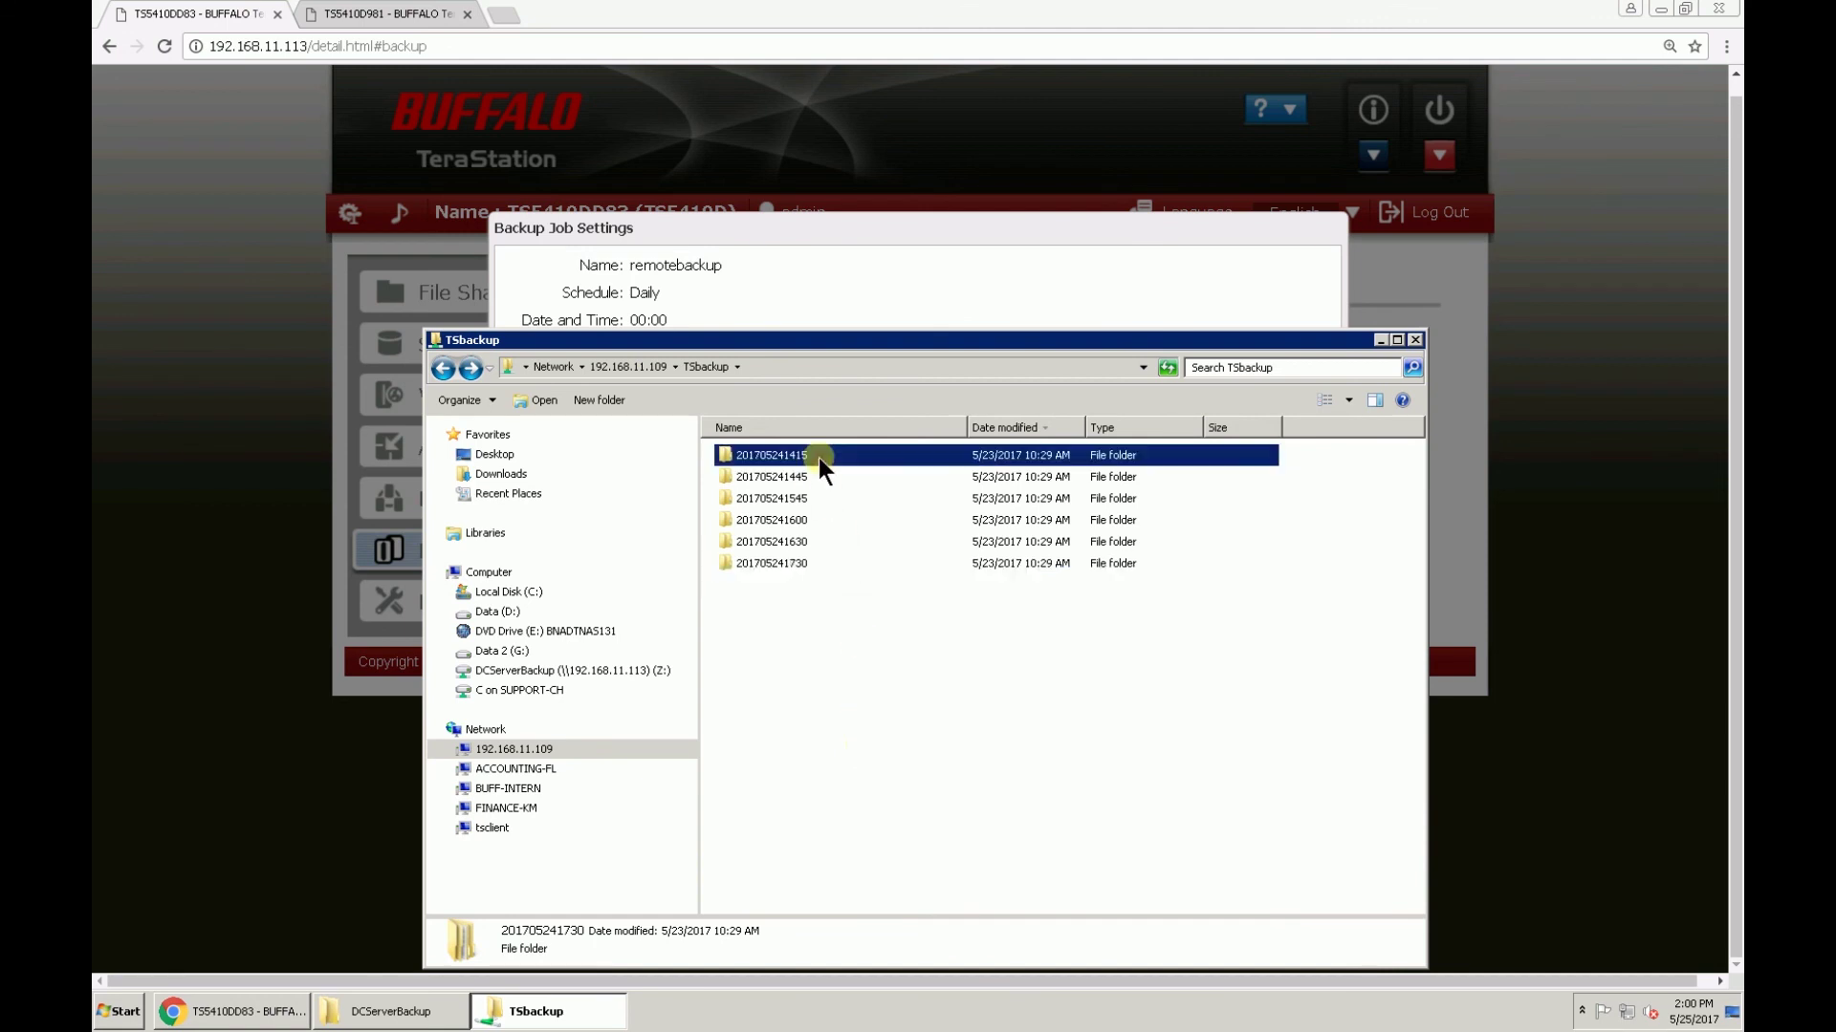
pyautogui.doubleClick(816, 456)
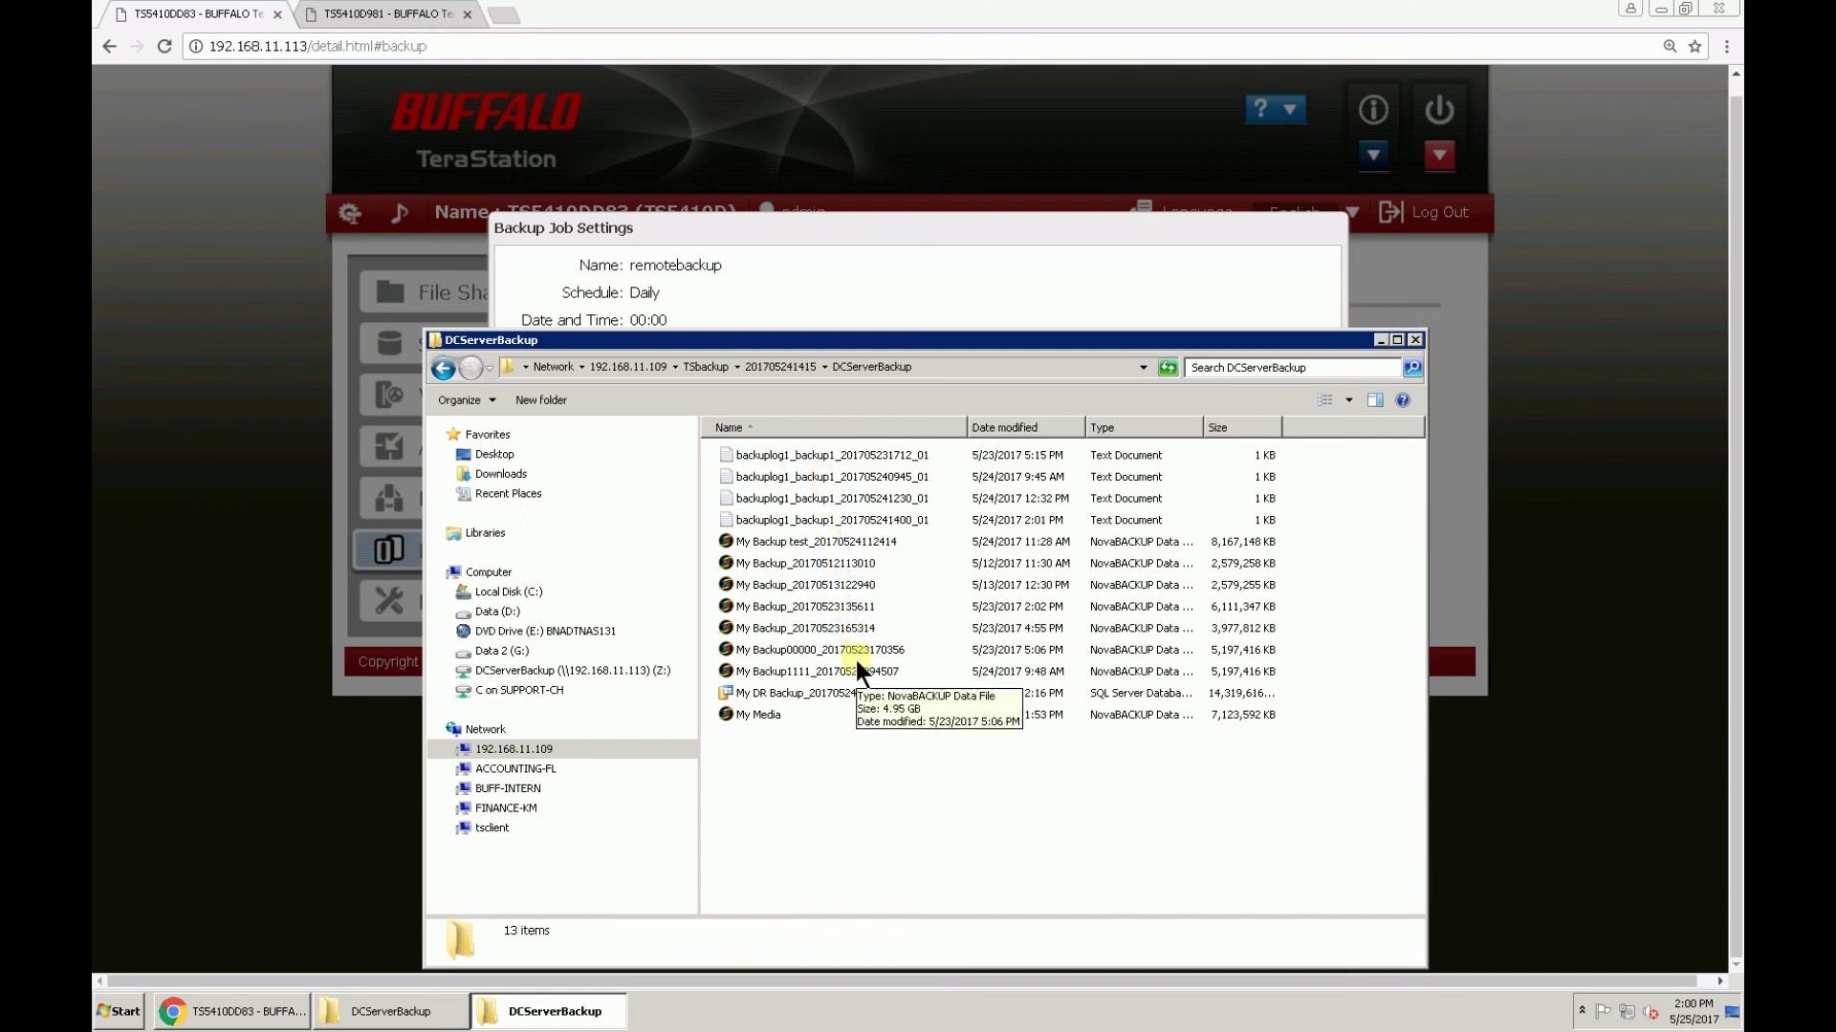
pyautogui.click(853, 633)
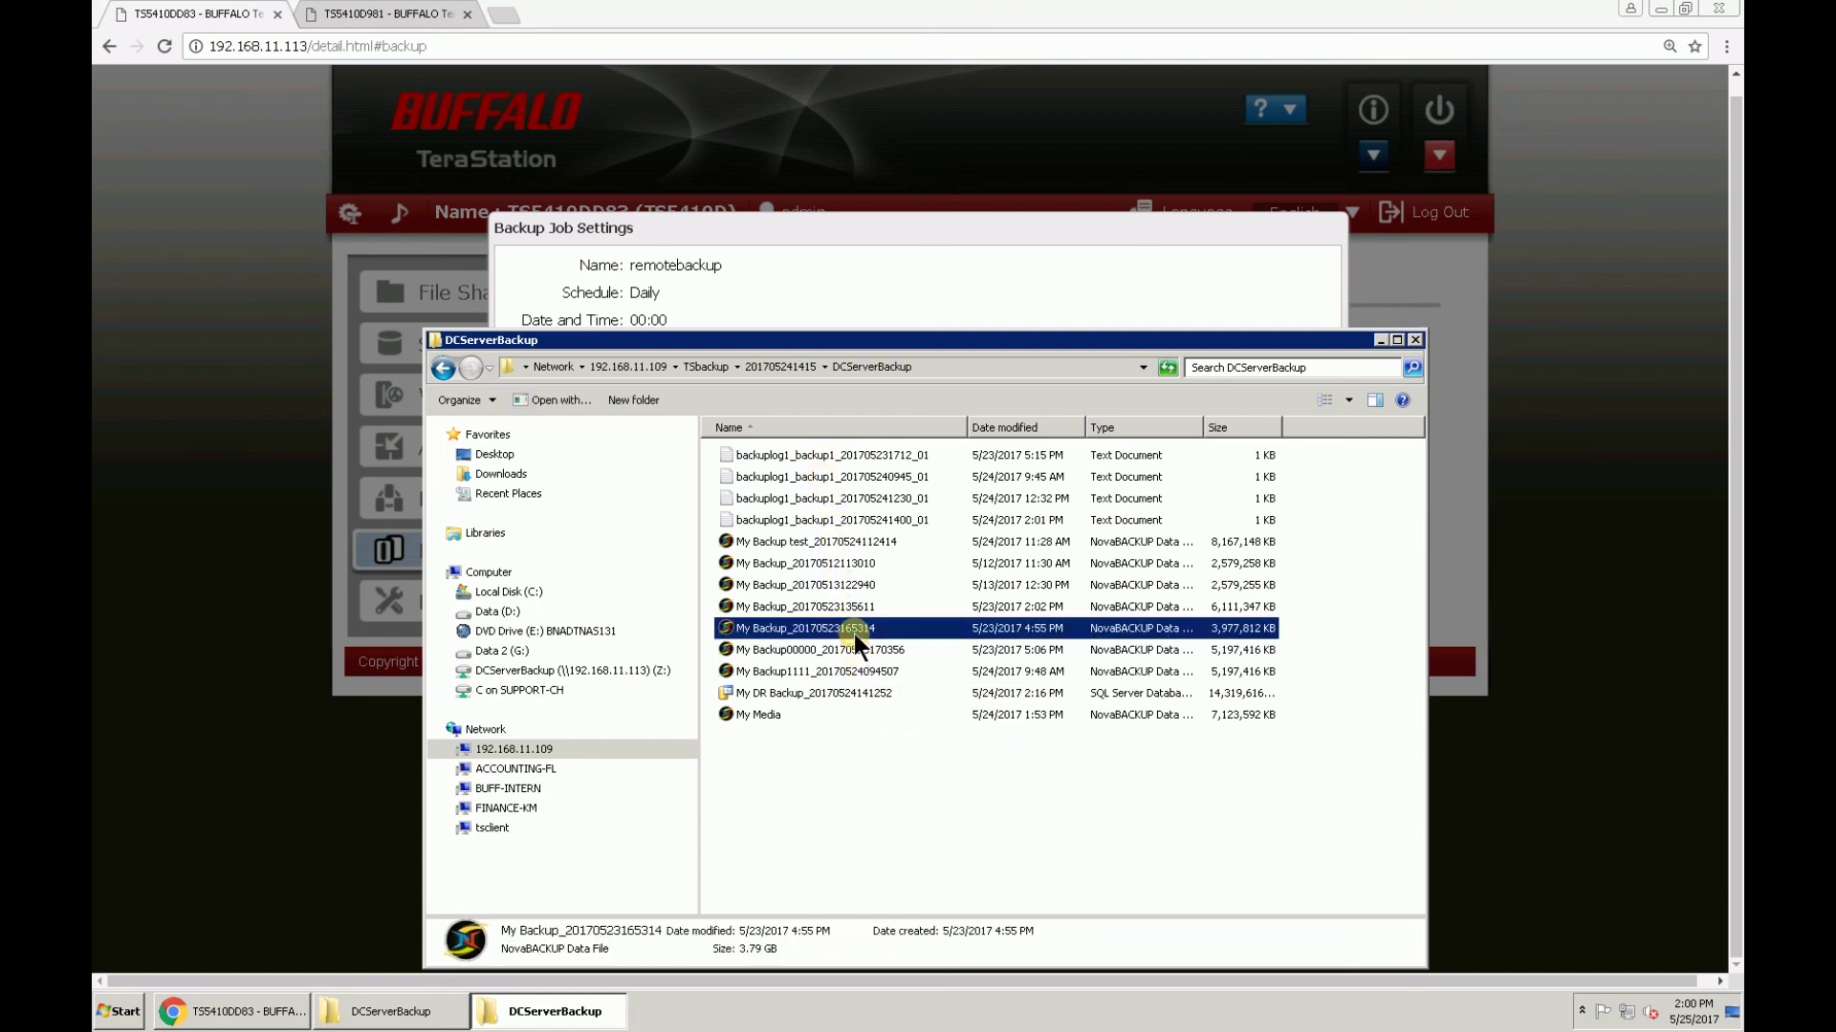
pyautogui.press('Delete')
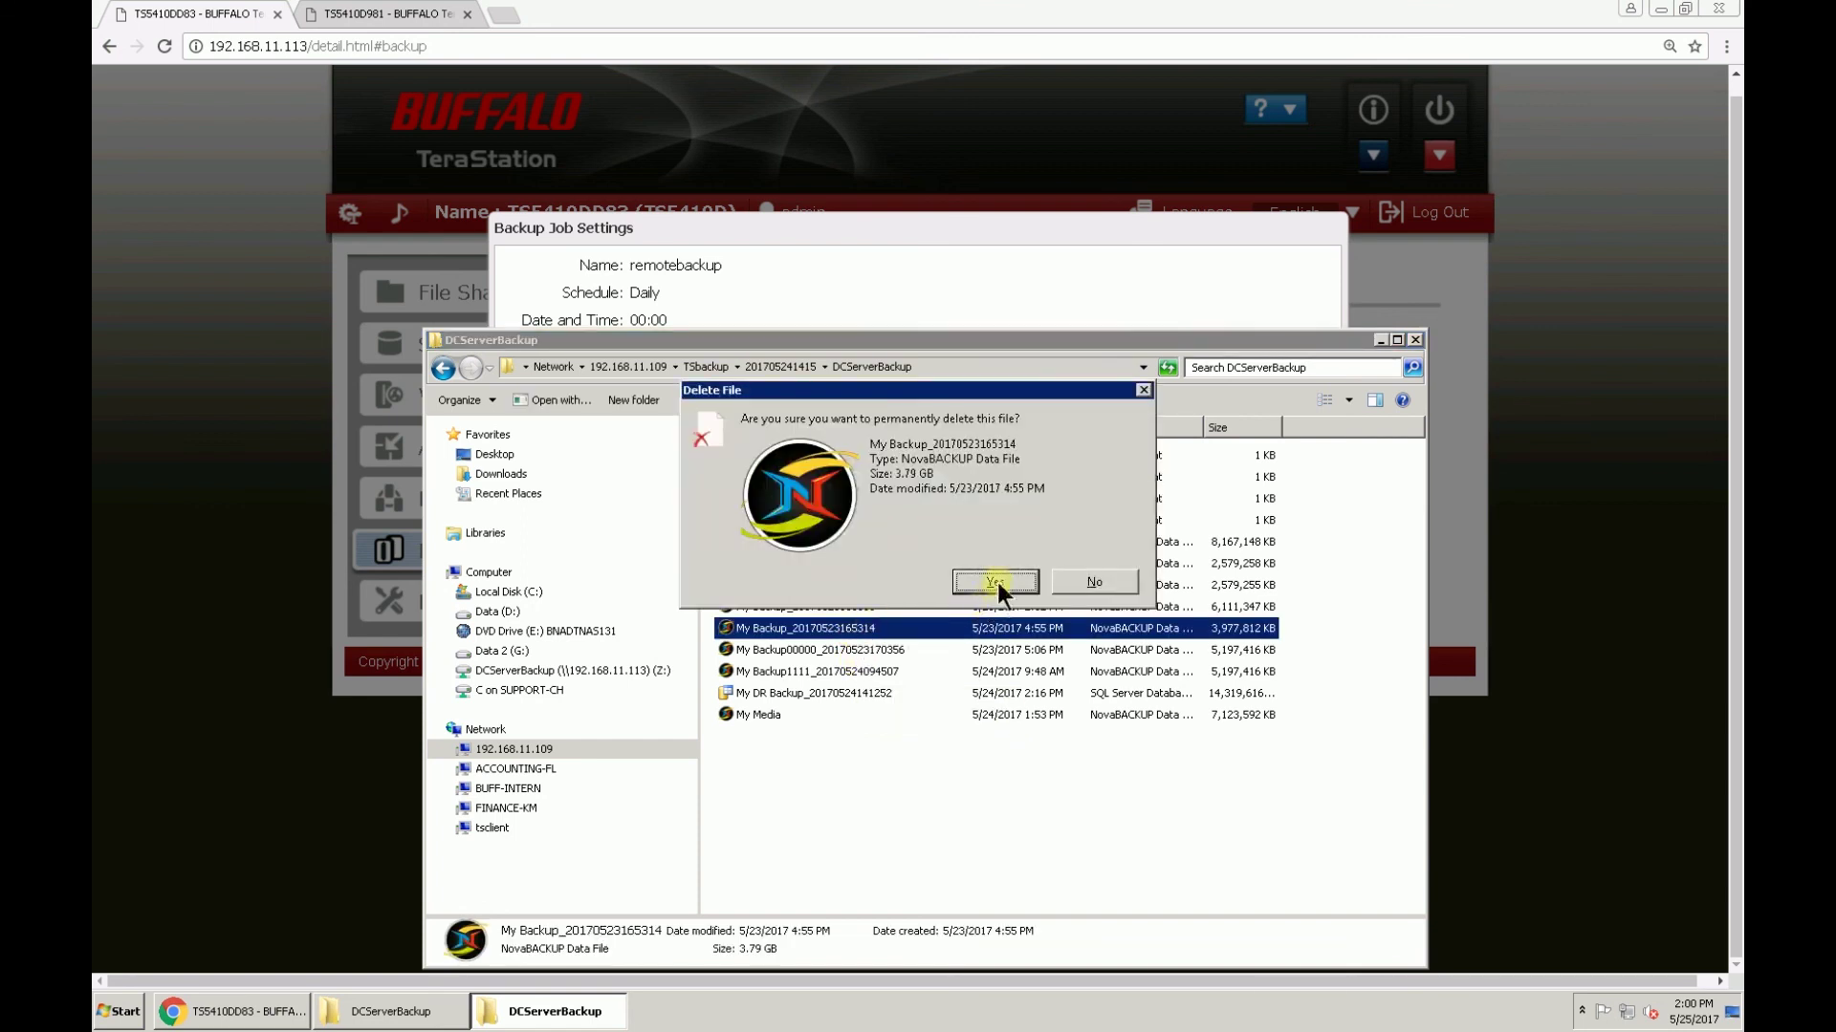
pyautogui.click(996, 582)
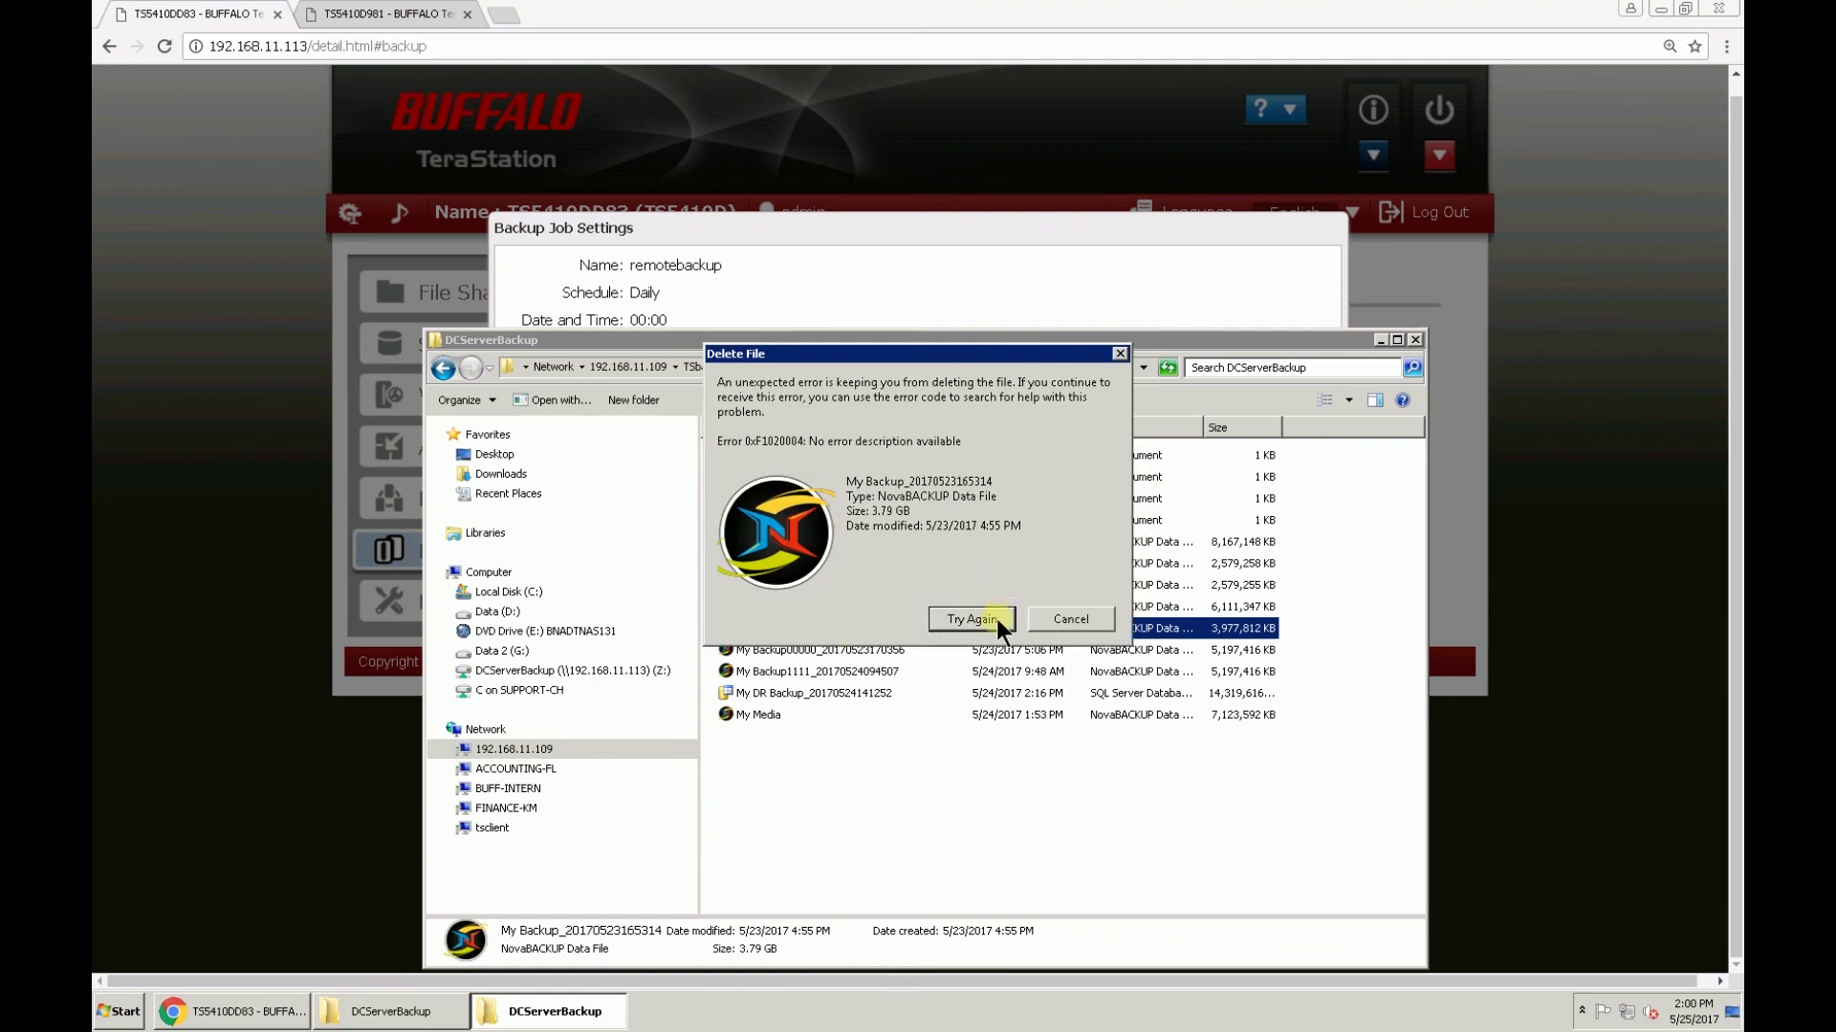
pyautogui.click(1069, 622)
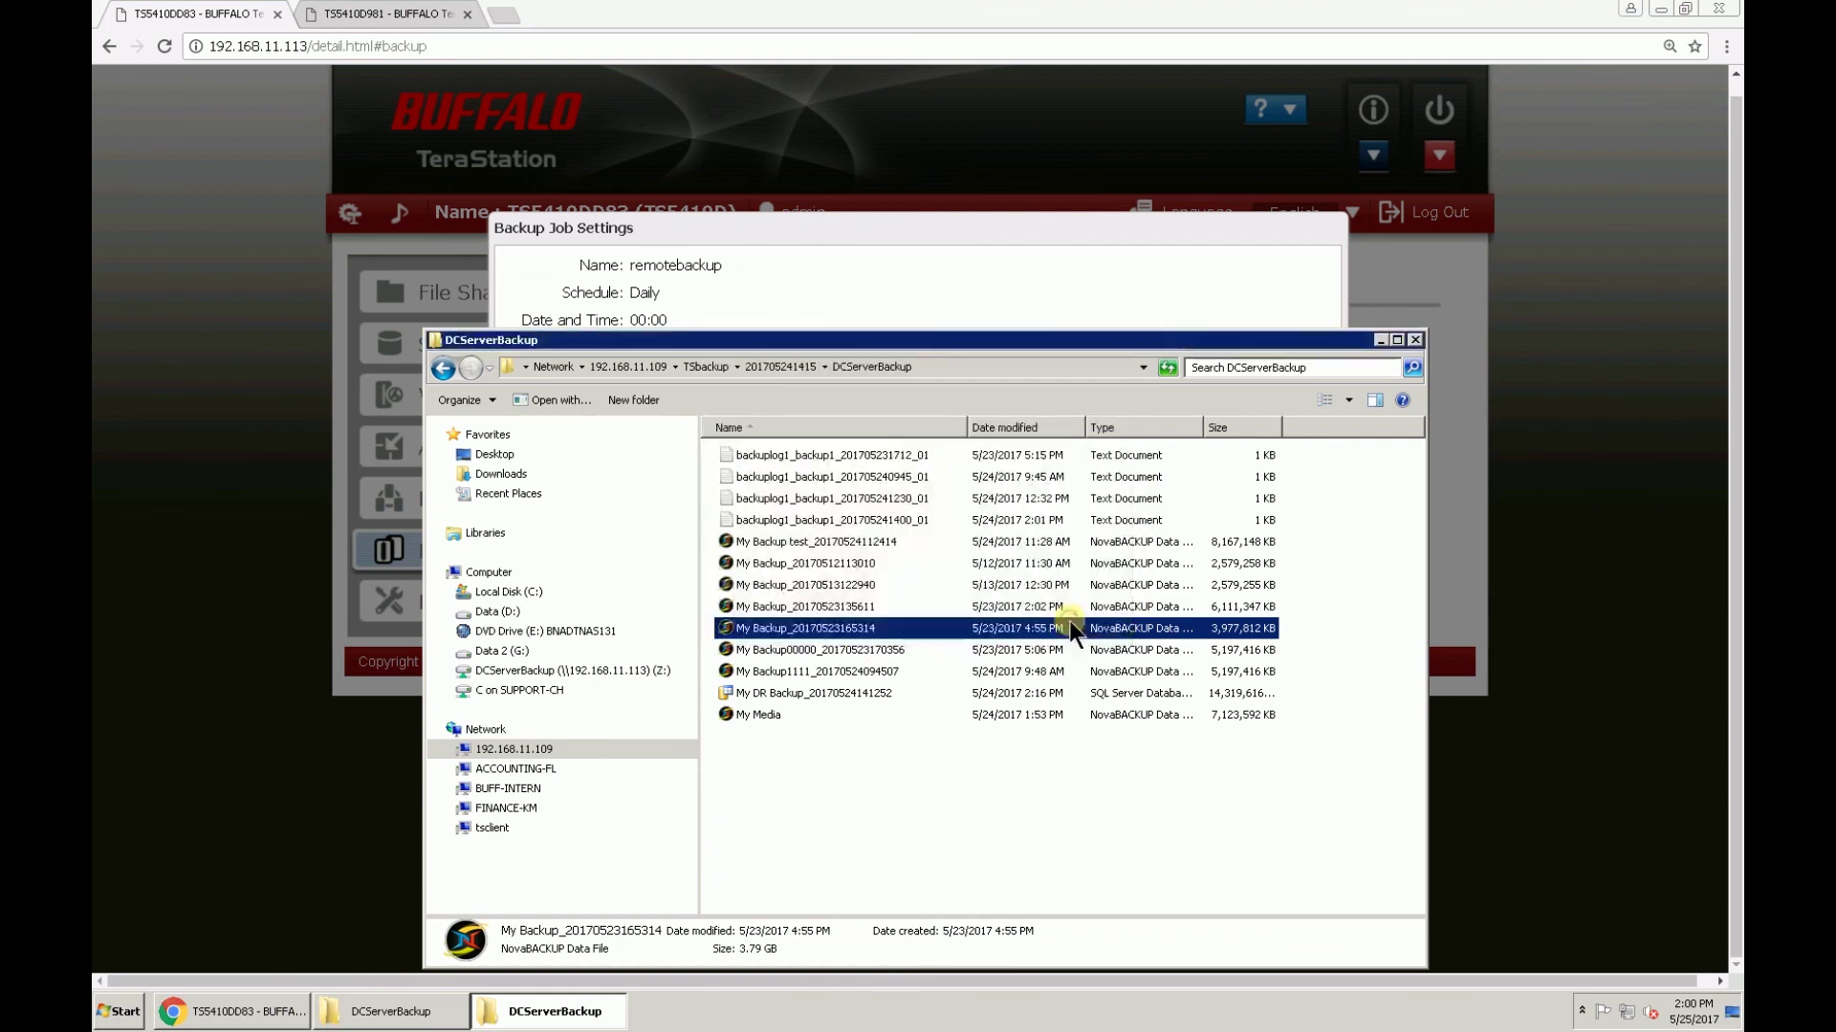